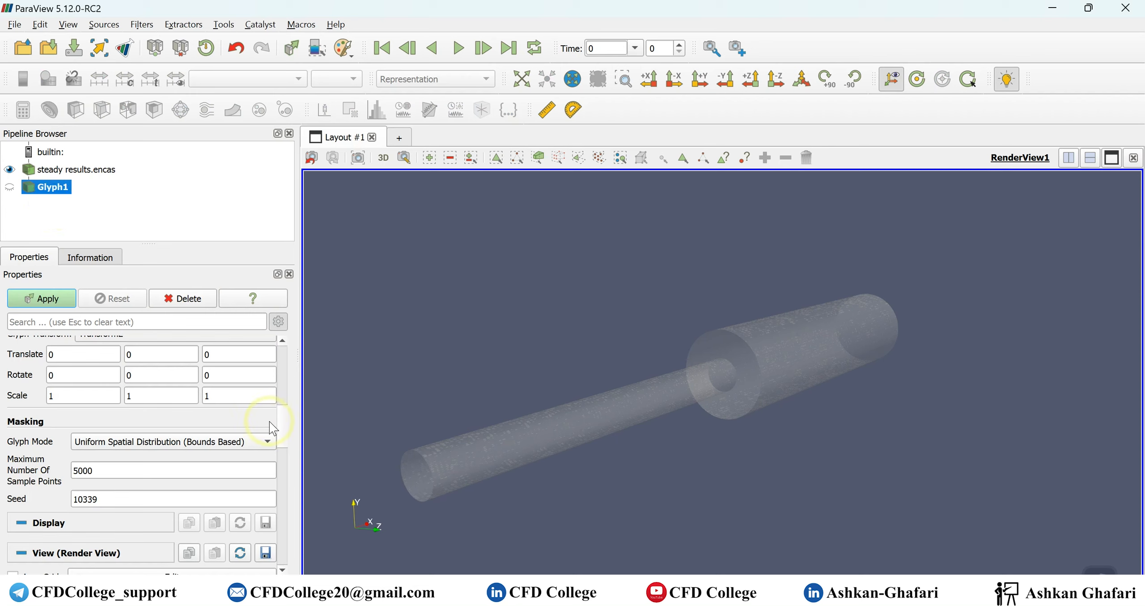
- Generate arrow glyphs from the steady results, oriented by velocity
{"action": "left_click_drag", "start_coordinate": [286, 432], "coordinate": [276, 325]}
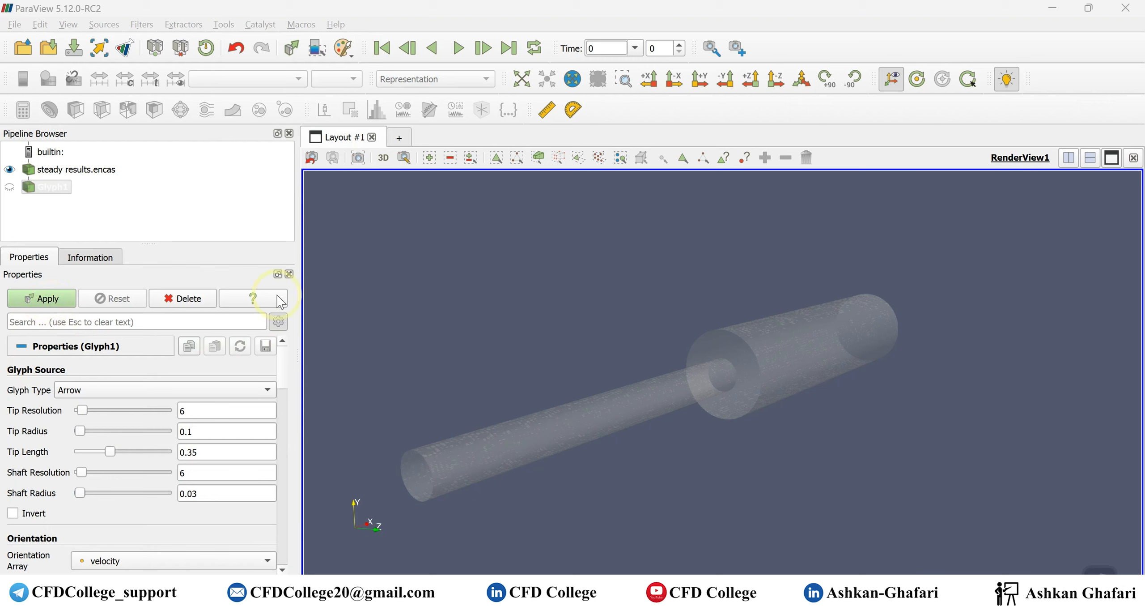
{"action": "left_click", "coordinate": [58, 303]}
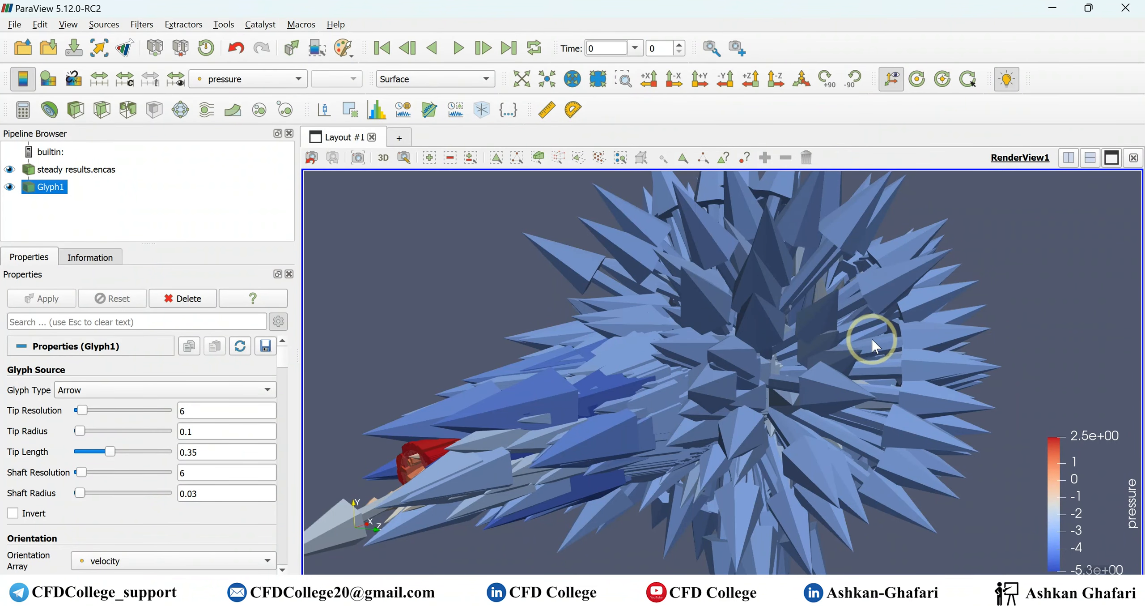
{"action": "scroll", "coordinate": [872, 339], "scroll_direction": "up", "scroll_amount": 2}
{"action": "scroll", "coordinate": [869, 338], "scroll_direction": "down", "scroll_amount": 4}
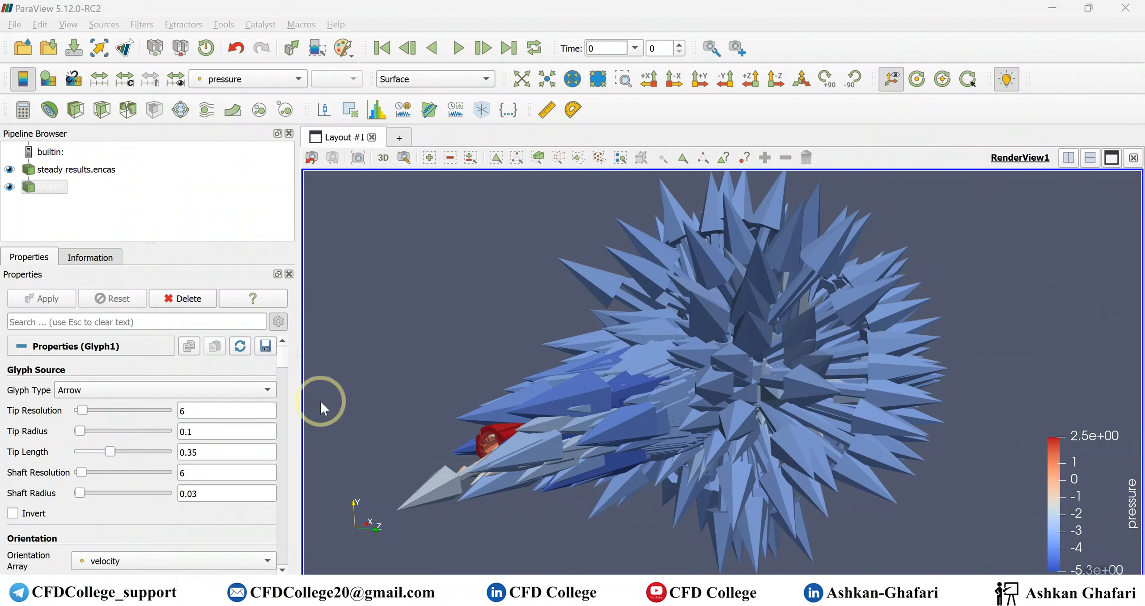
- Reduce the glyph scale factor to 0.02 and apply the change
{"action": "scroll", "coordinate": [46, 439], "scroll_direction": "down", "scroll_amount": 3}
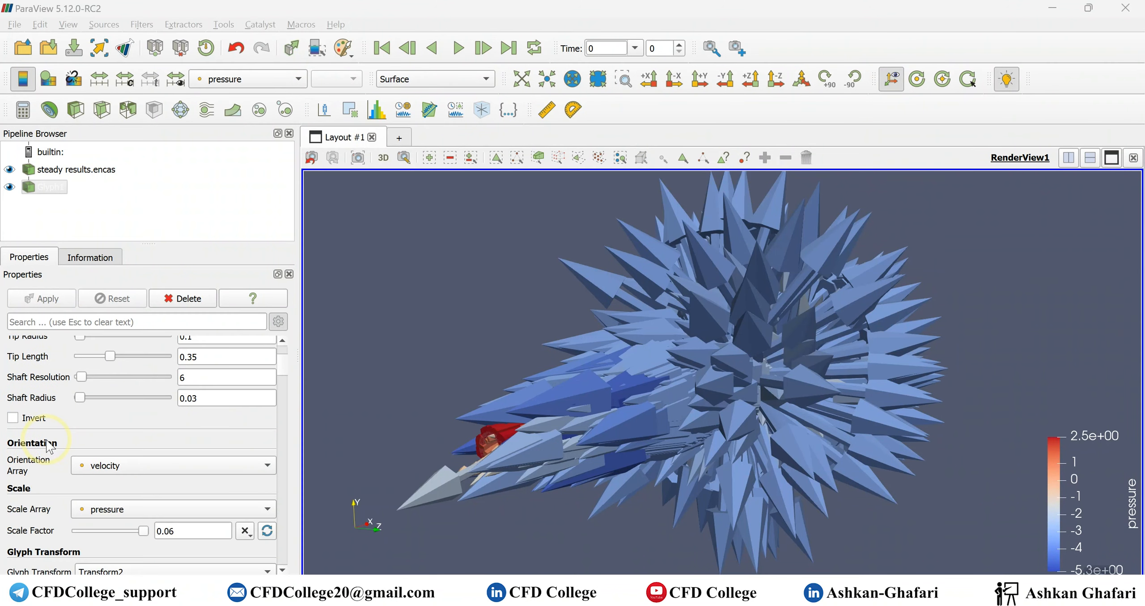
{"action": "scroll", "coordinate": [48, 445], "scroll_direction": "down", "scroll_amount": 2}
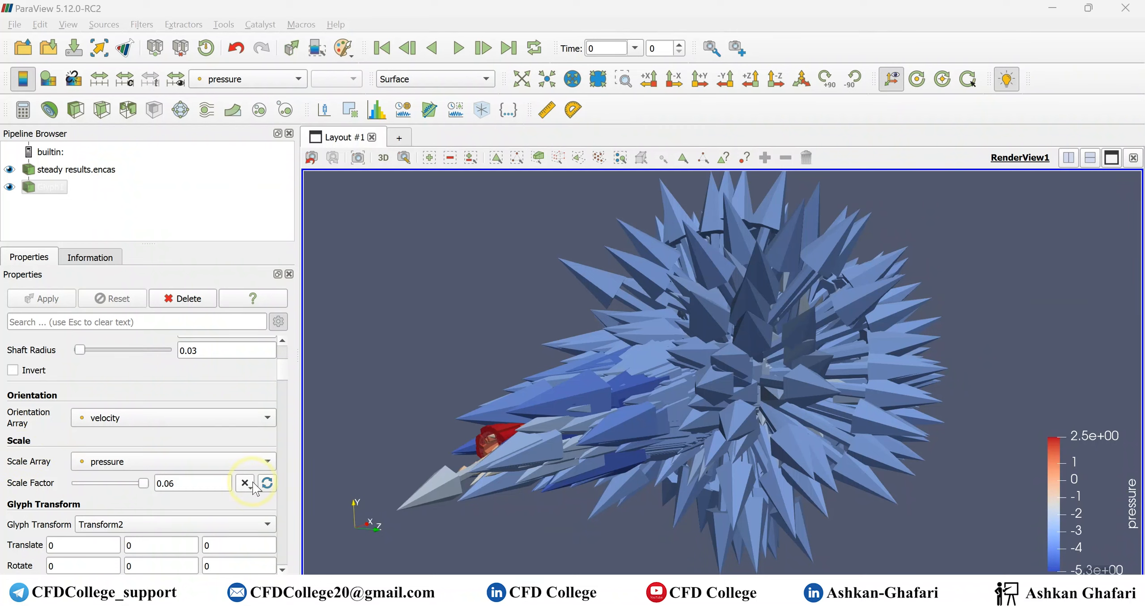
{"action": "left_click", "coordinate": [267, 484]}
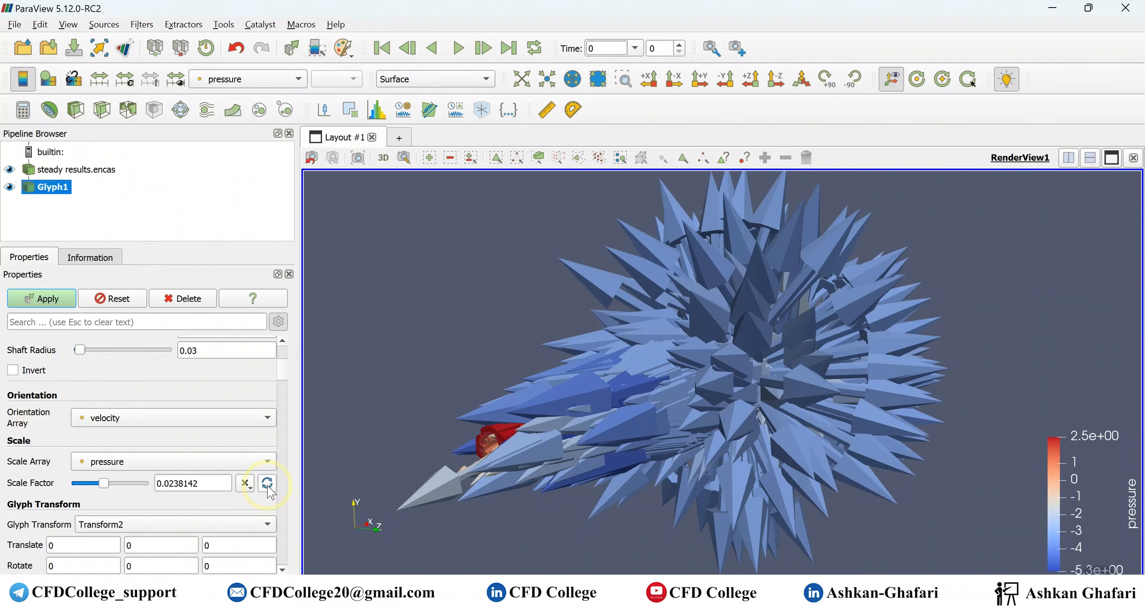
{"action": "double_click", "coordinate": [185, 484]}
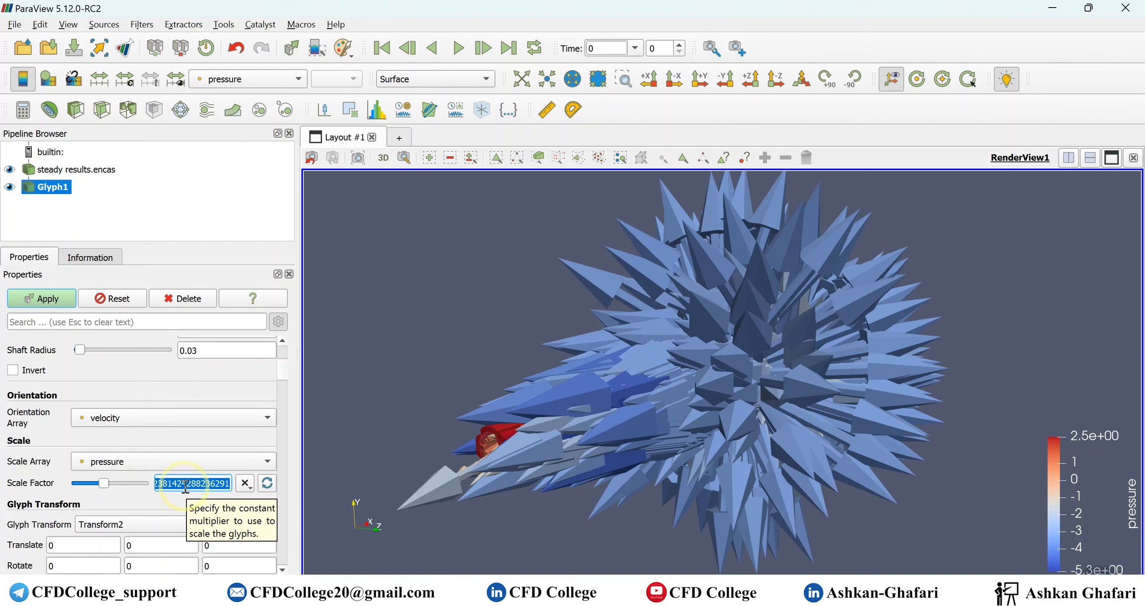
{"action": "type", "text": "0.02"}
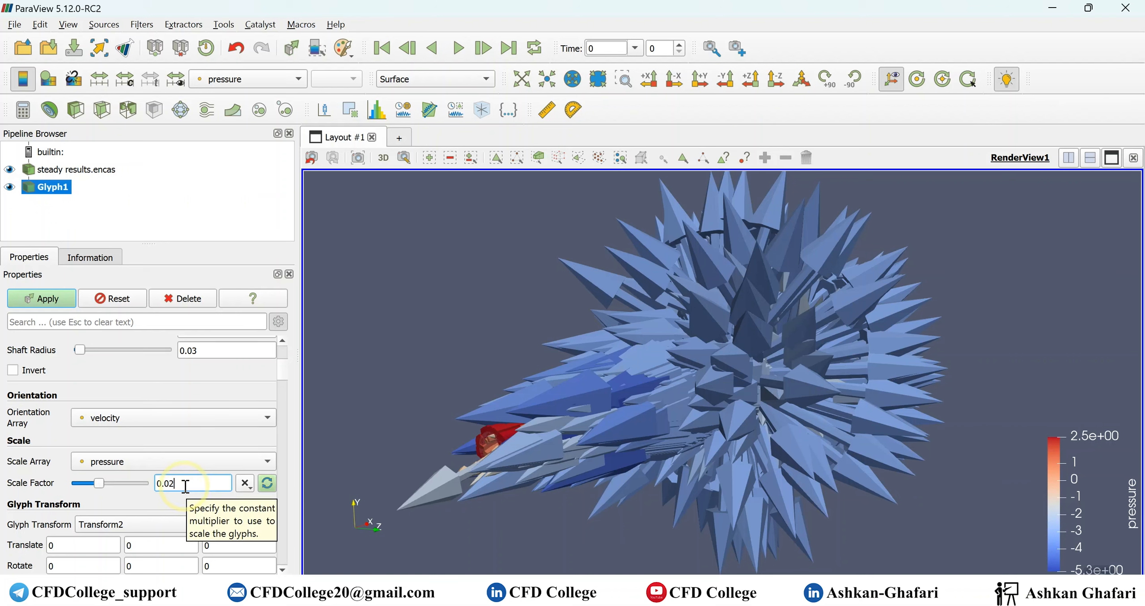
{"action": "left_click", "coordinate": [46, 299]}
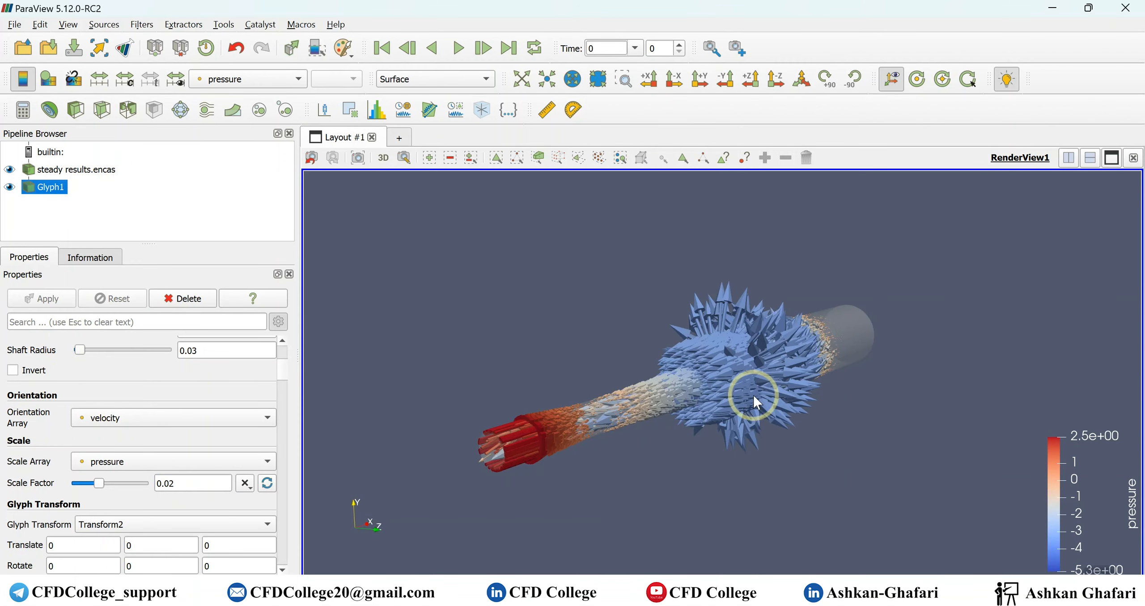
- Set the glyph scale factor to 0.01 and update the arrows
{"action": "double_click", "coordinate": [177, 484]}
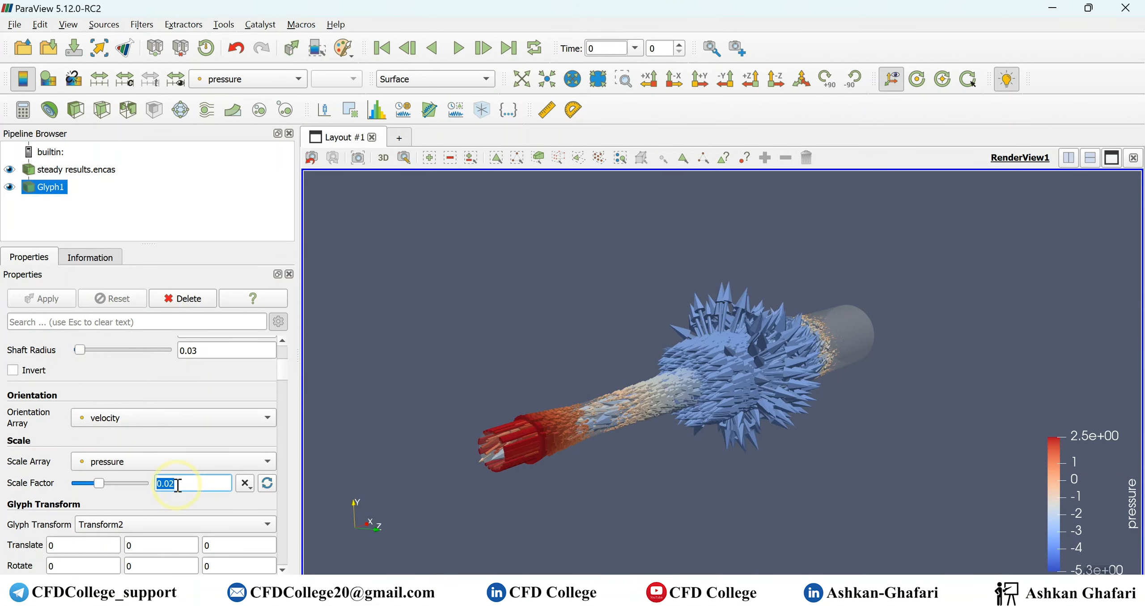
{"action": "type", "text": "0.01"}
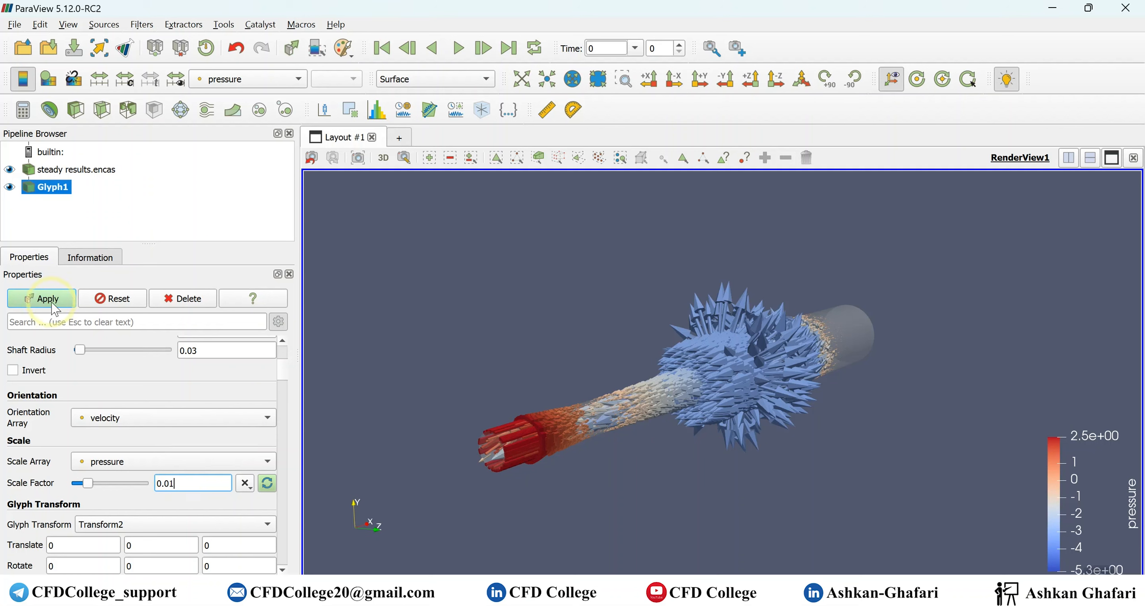
{"action": "left_click", "coordinate": [52, 302]}
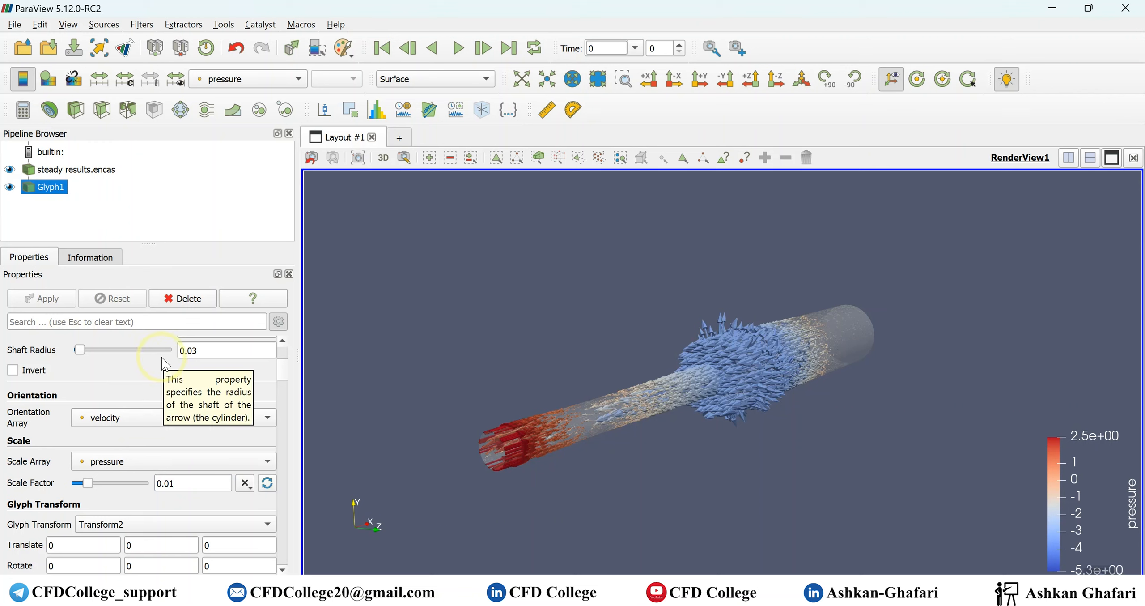
- Change the glyph type to 2D Glyph and apply it to the flow vectors
{"action": "scroll", "coordinate": [152, 385], "scroll_direction": "up", "scroll_amount": 5}
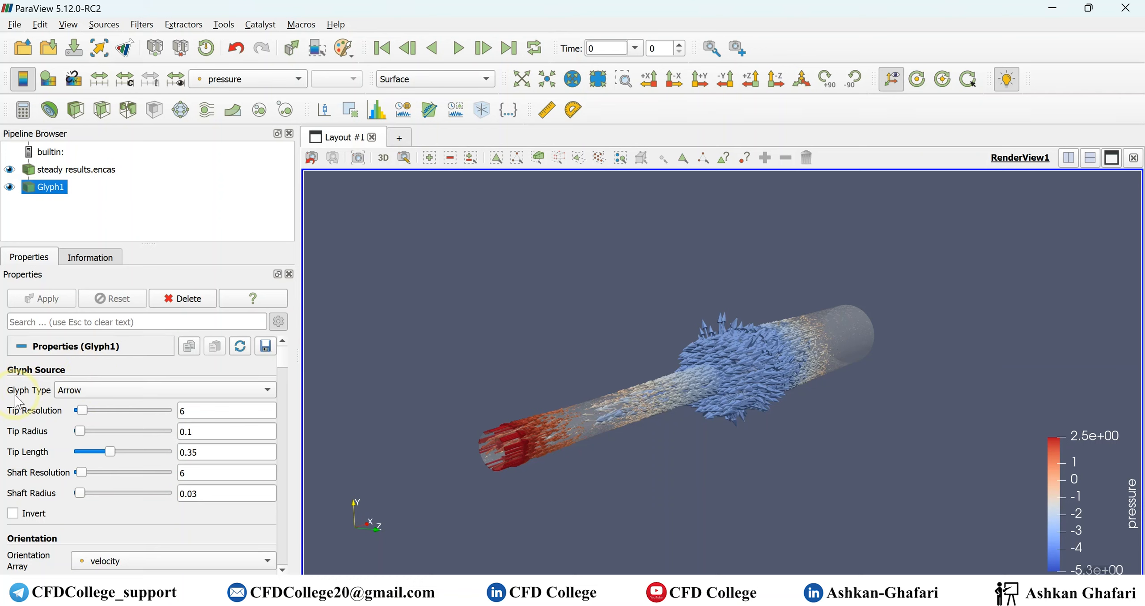
{"action": "mouse_move", "coordinate": [16, 400]}
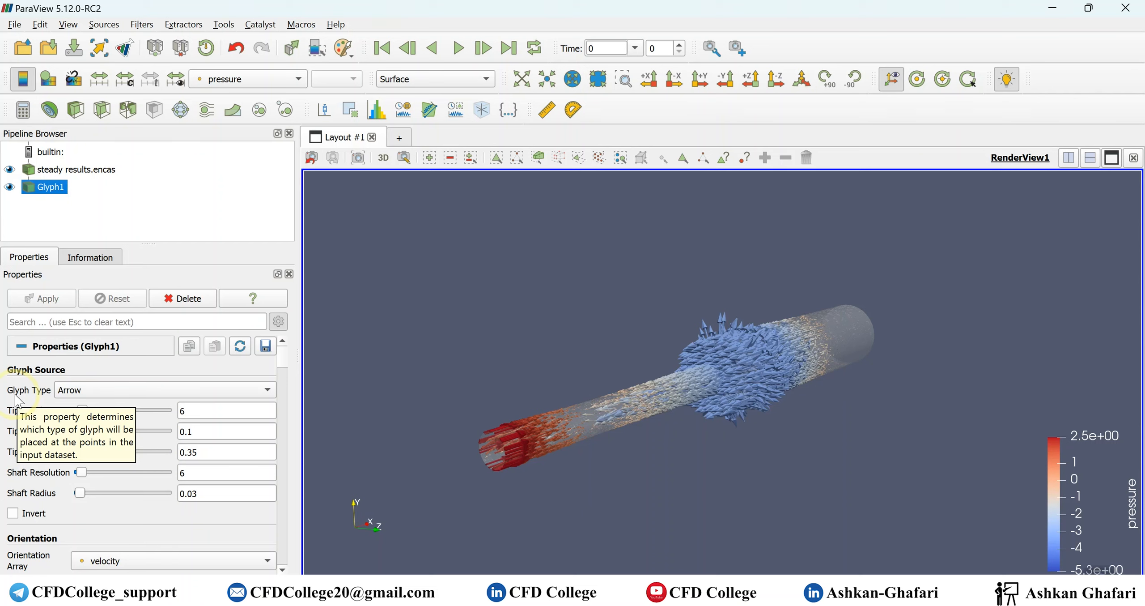
{"action": "left_click", "coordinate": [60, 391]}
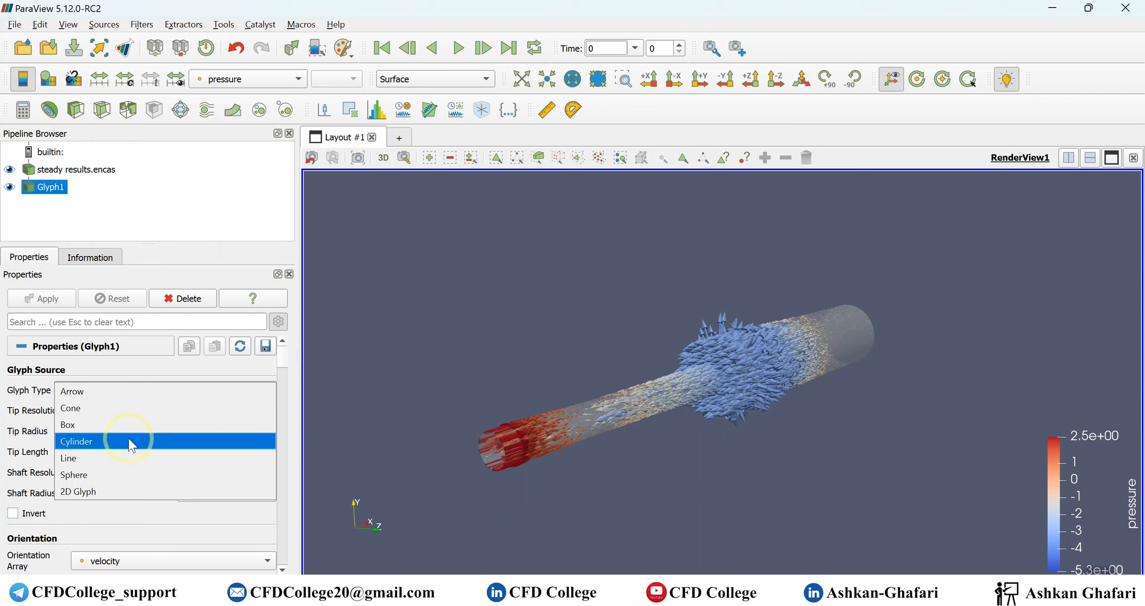
{"action": "left_click", "coordinate": [103, 488]}
{"action": "left_click", "coordinate": [41, 298]}
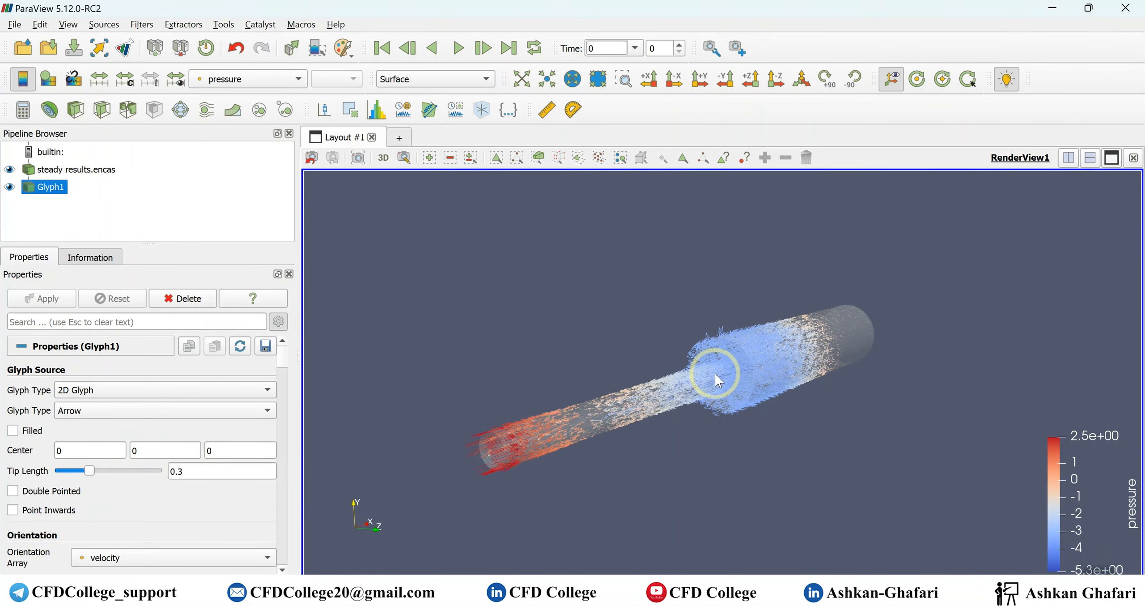
{"action": "scroll", "coordinate": [715, 373], "scroll_direction": "up", "scroll_amount": 5}
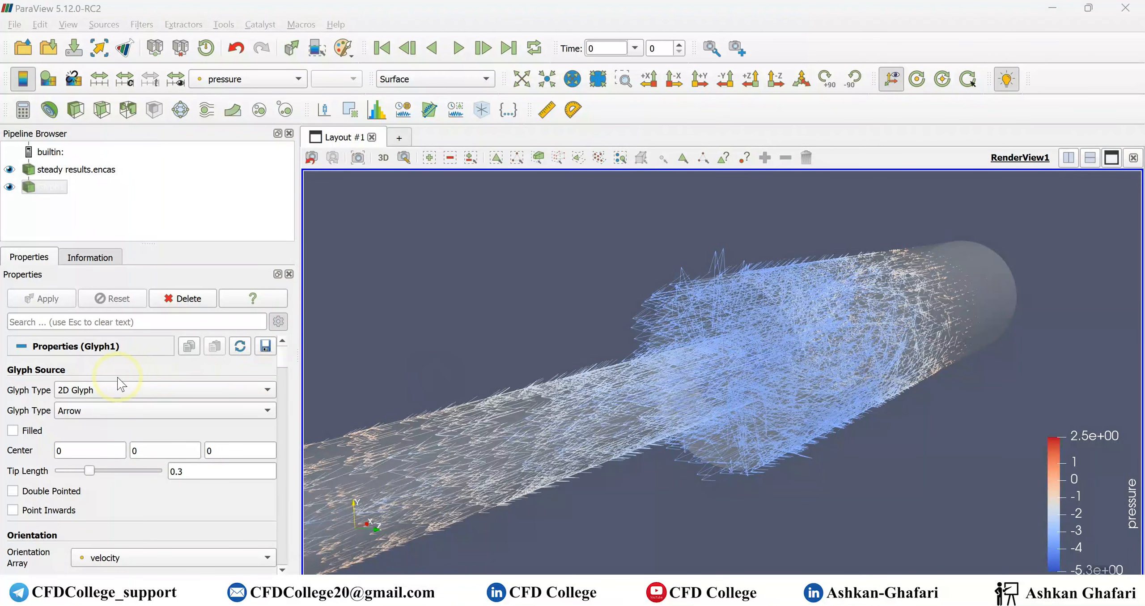
- Switch the glyph type back to the 3D Arrow and apply it
{"action": "left_click", "coordinate": [103, 389]}
{"action": "left_click", "coordinate": [96, 294]}
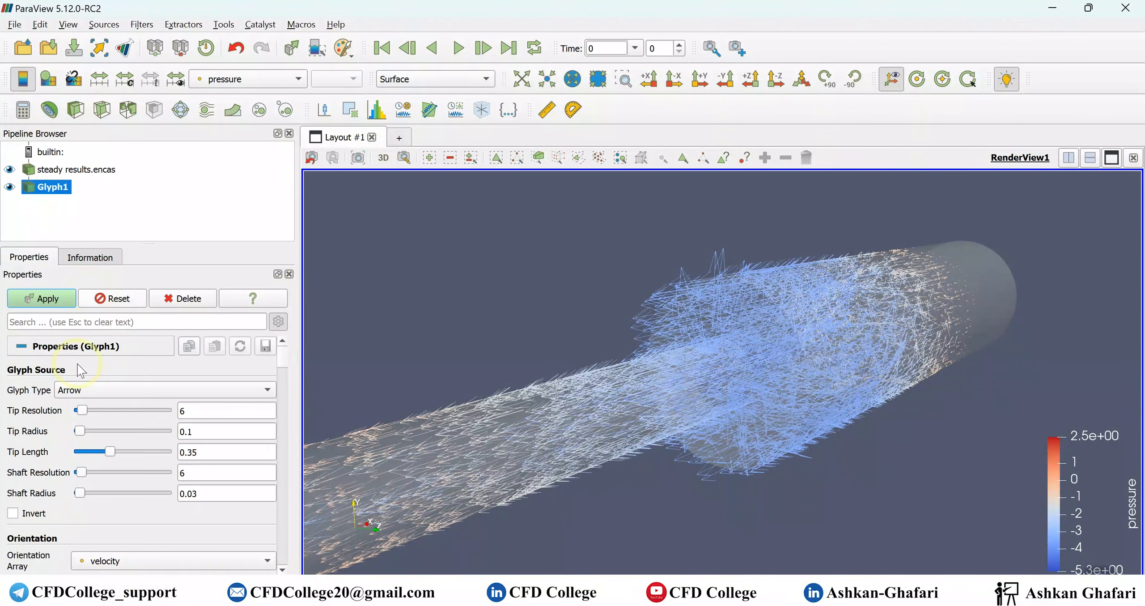
{"action": "left_click", "coordinate": [43, 298]}
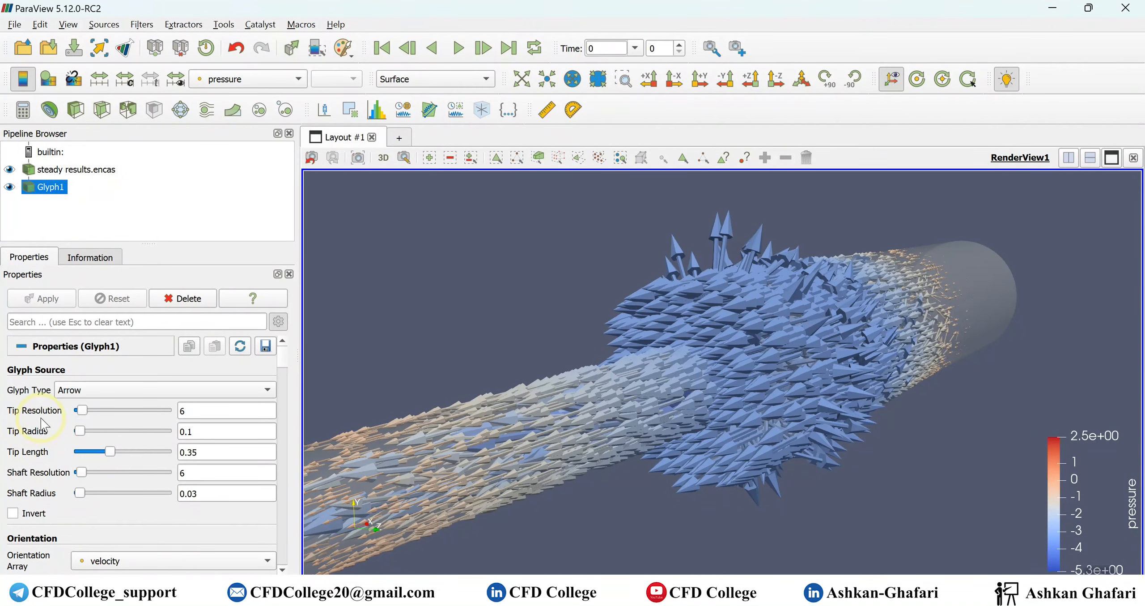
{"action": "scroll", "coordinate": [43, 463], "scroll_direction": "down", "scroll_amount": 3}
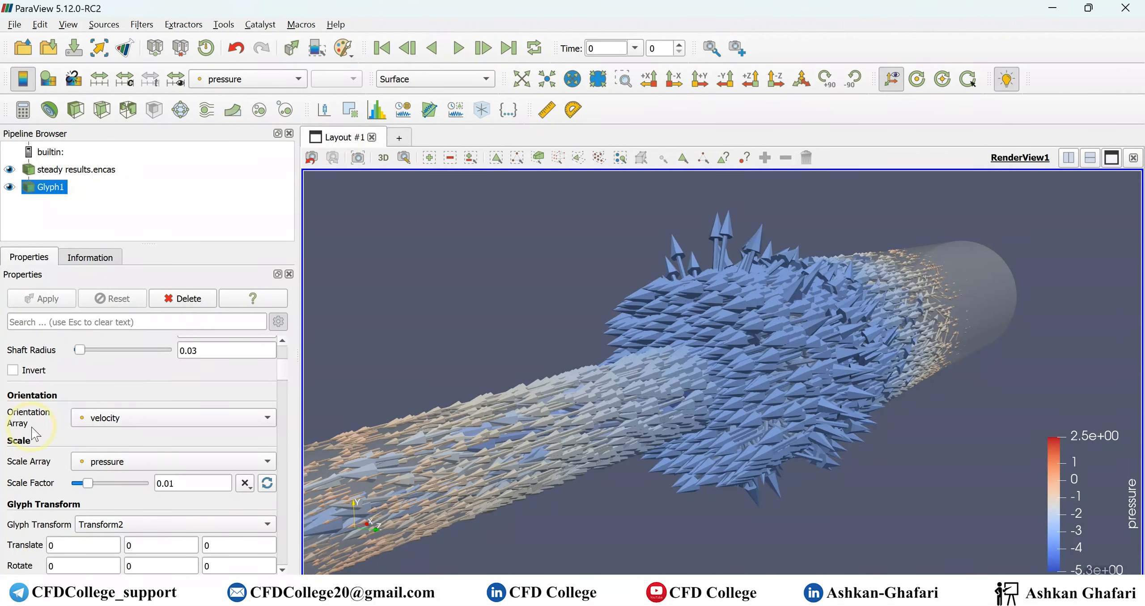
{"action": "left_click", "coordinate": [140, 418]}
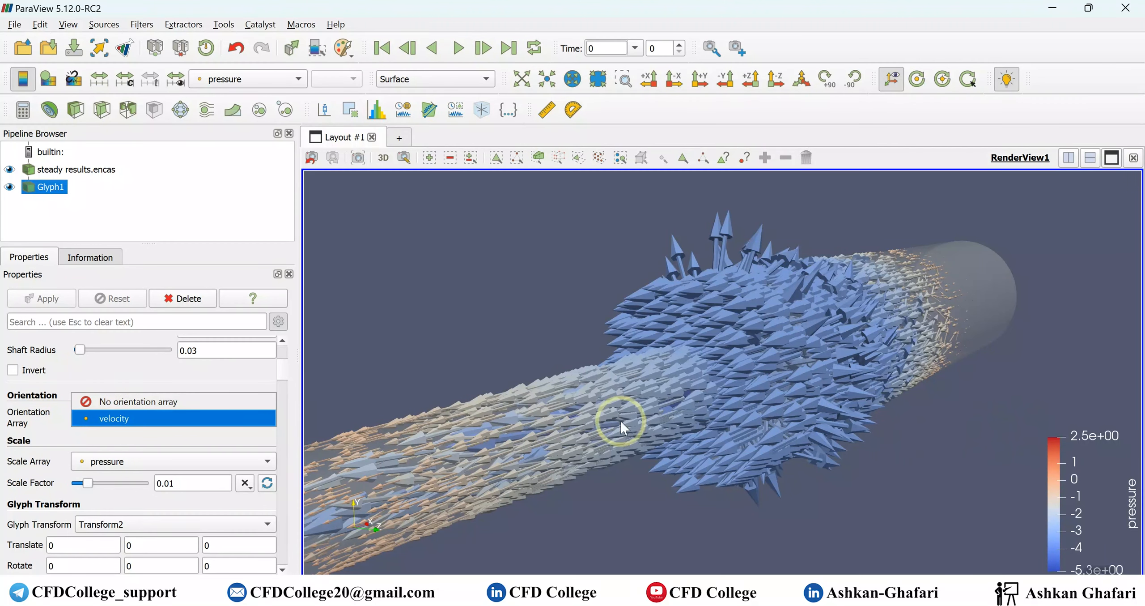
{"action": "left_click", "coordinate": [165, 372]}
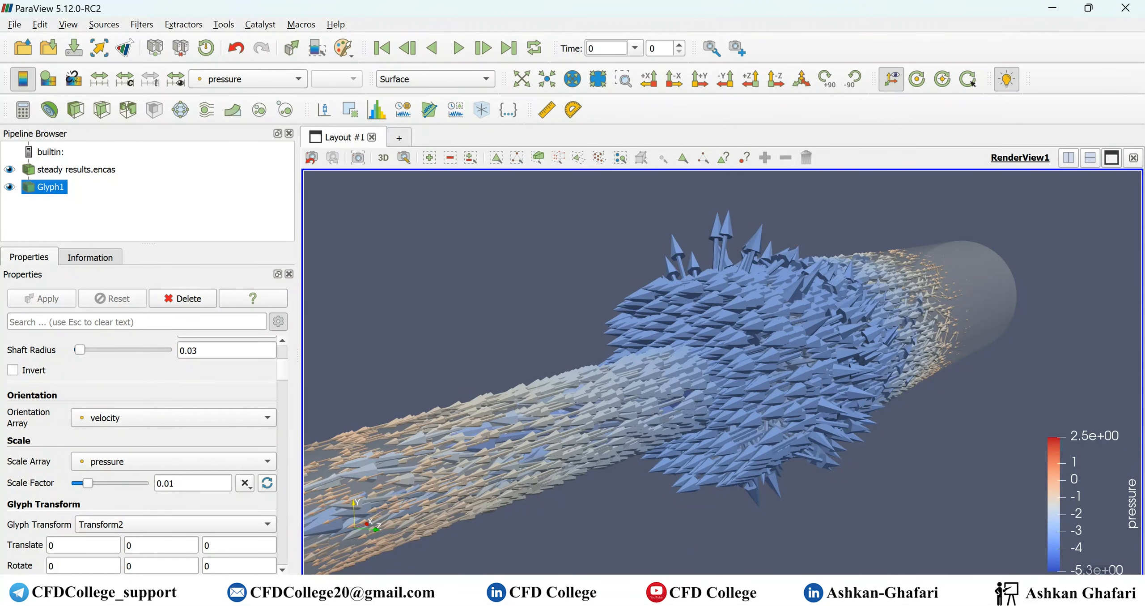
{"action": "left_click", "coordinate": [879, 593]}
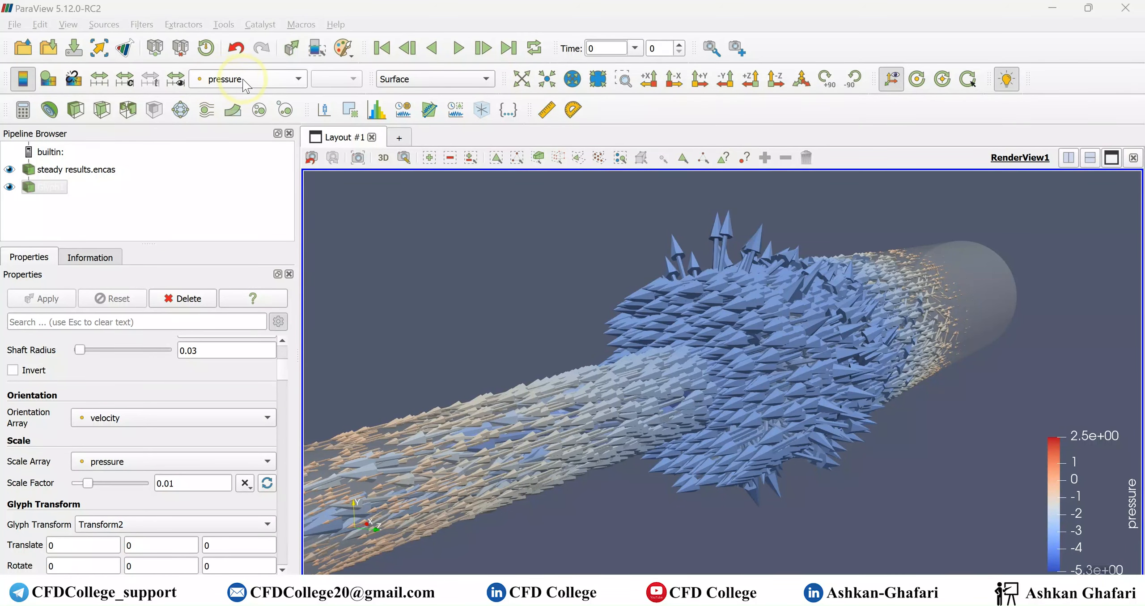
- Color the glyphs by velocity_magnitude
{"action": "scroll", "coordinate": [42, 512], "scroll_direction": "down", "scroll_amount": 2}
{"action": "scroll", "coordinate": [42, 512], "scroll_direction": "down", "scroll_amount": 8}
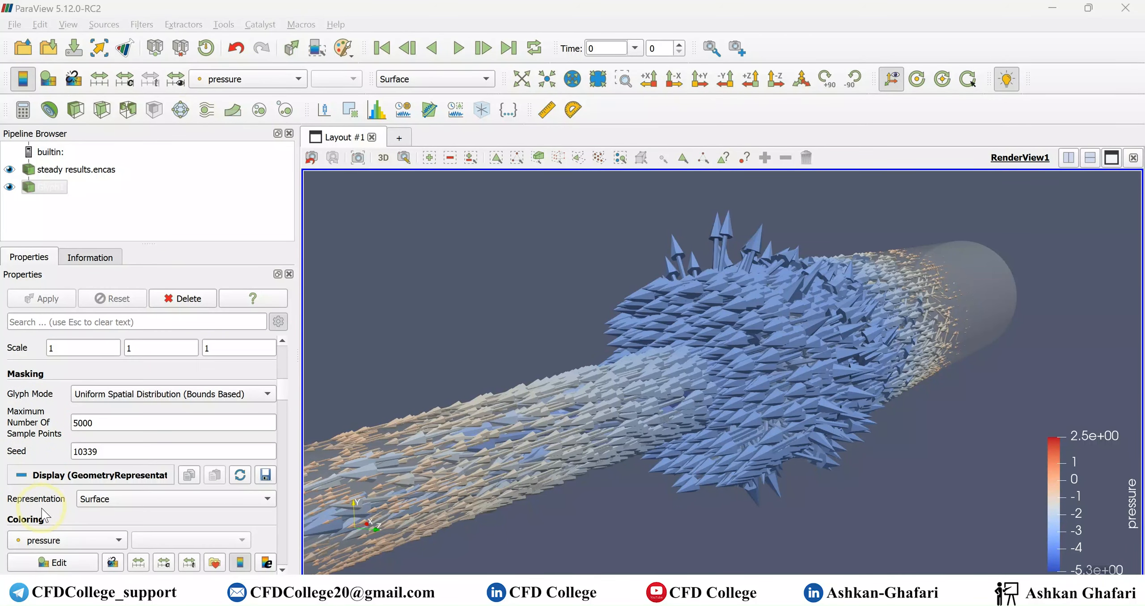
{"action": "left_click", "coordinate": [44, 539]}
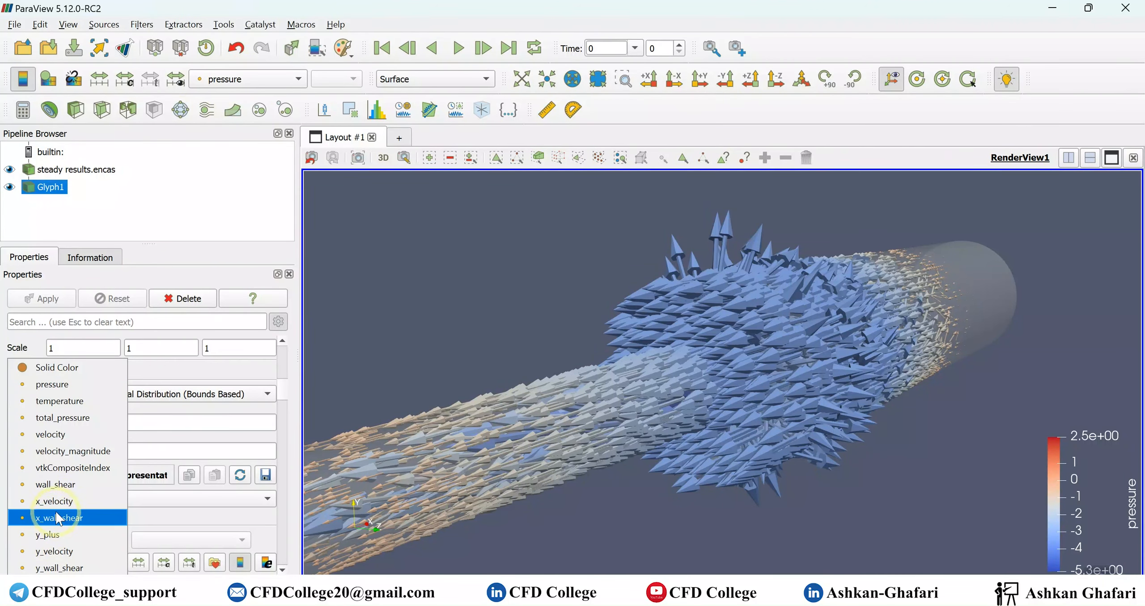
{"action": "left_click", "coordinate": [83, 451]}
- Scale the glyphs by velocity_magnitude, recalculate the scale factor from the data, and apply
{"action": "scroll", "coordinate": [65, 473], "scroll_direction": "up", "scroll_amount": 6}
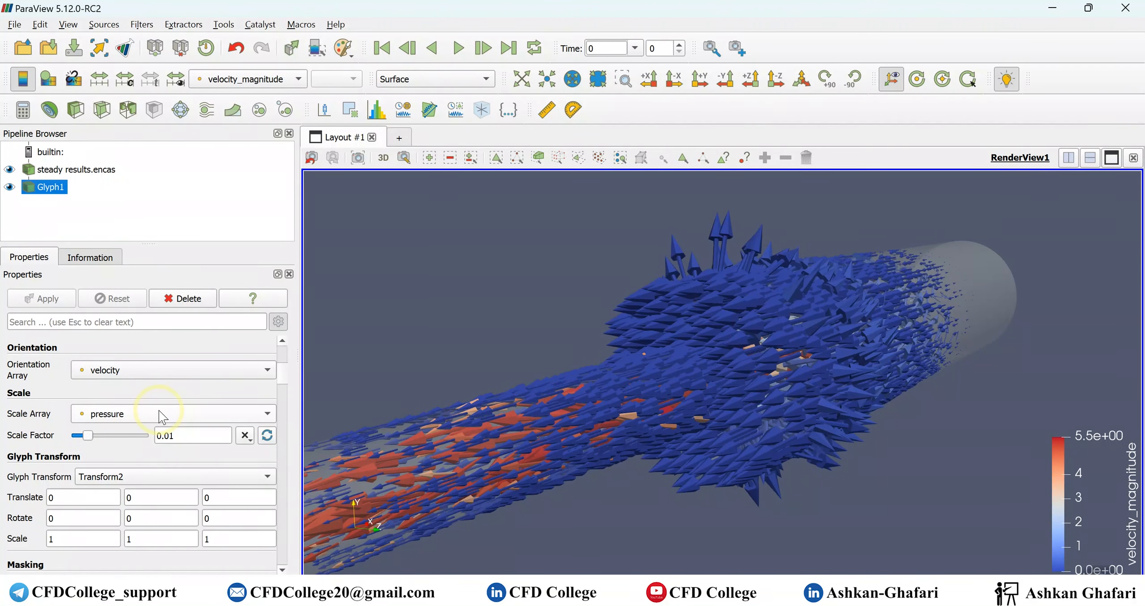
{"action": "left_click", "coordinate": [158, 411]}
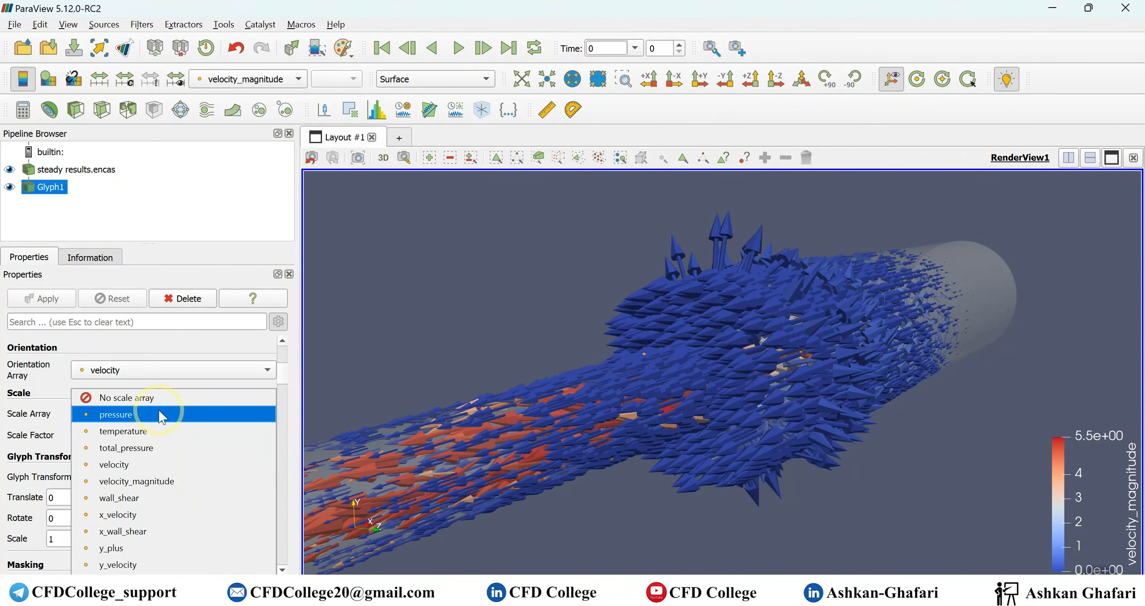
{"action": "left_click", "coordinate": [150, 480]}
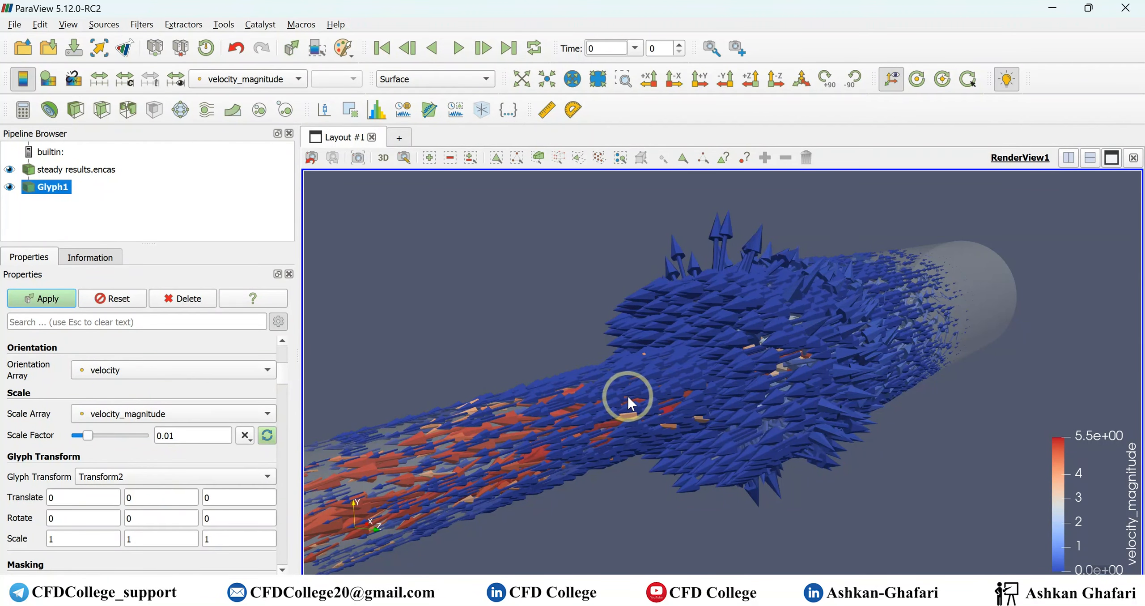
{"action": "left_click", "coordinate": [267, 436]}
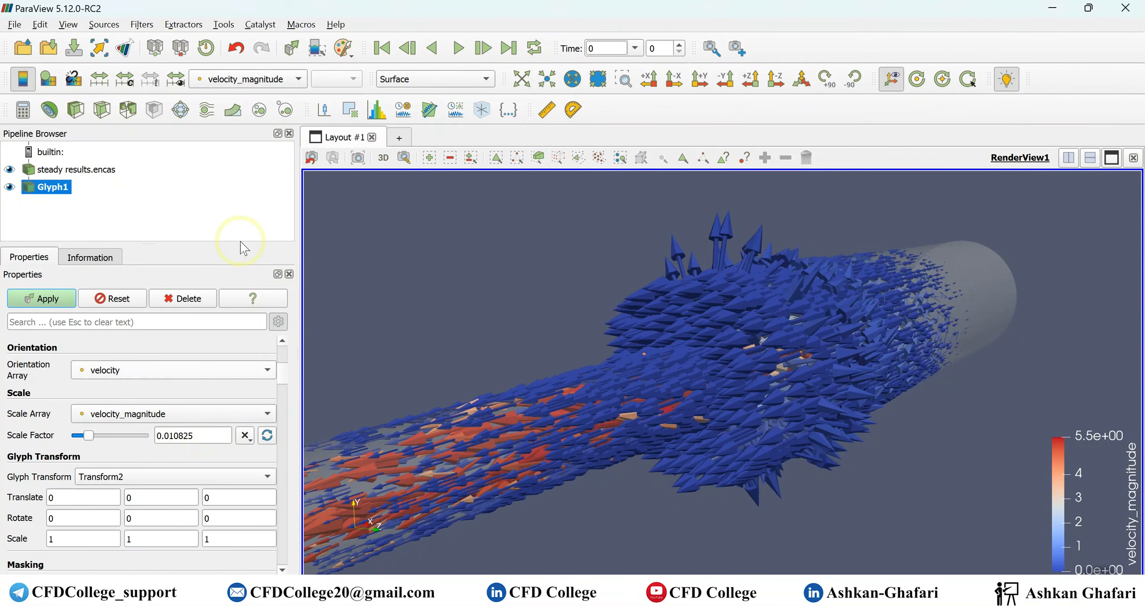
{"action": "left_click", "coordinate": [43, 298]}
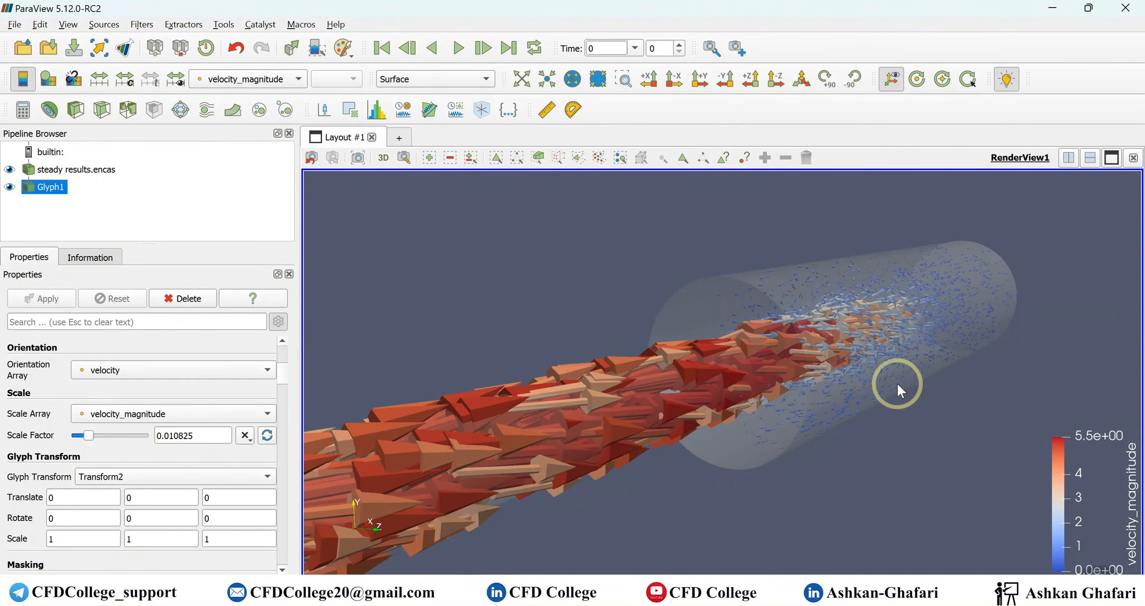
- Set the glyph scale array to No scale array so all arrows have uniform size, and apply
{"action": "scroll", "coordinate": [970, 352], "scroll_direction": "up", "scroll_amount": 3}
{"action": "scroll", "coordinate": [1020, 315], "scroll_direction": "down", "scroll_amount": 6}
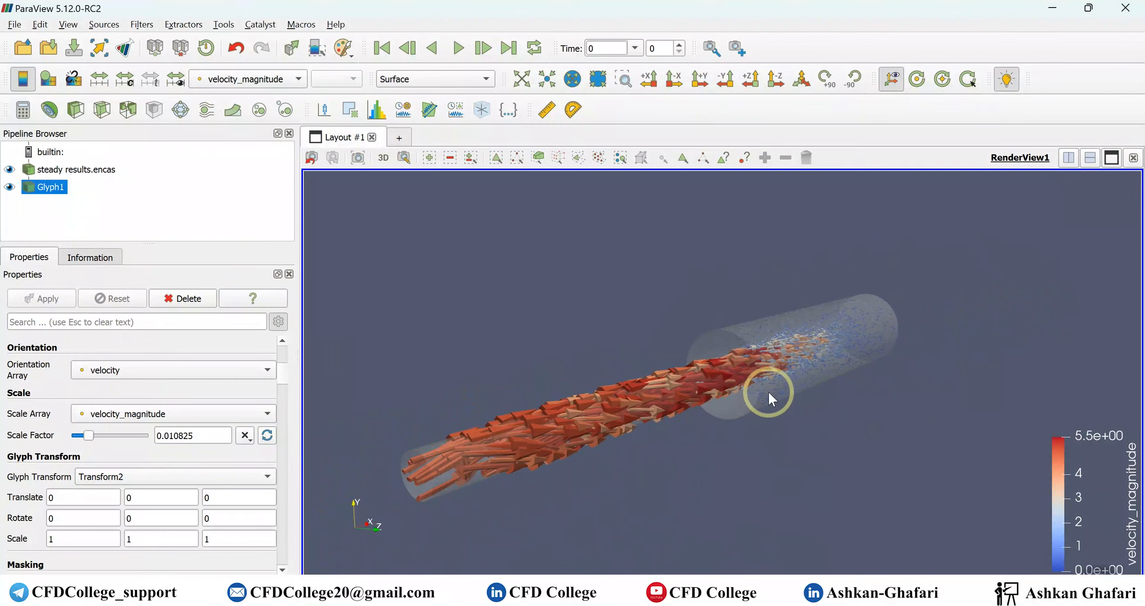
{"action": "left_click_drag", "start_coordinate": [746, 448], "coordinate": [803, 353]}
{"action": "scroll", "coordinate": [687, 394], "scroll_direction": "up", "scroll_amount": 5}
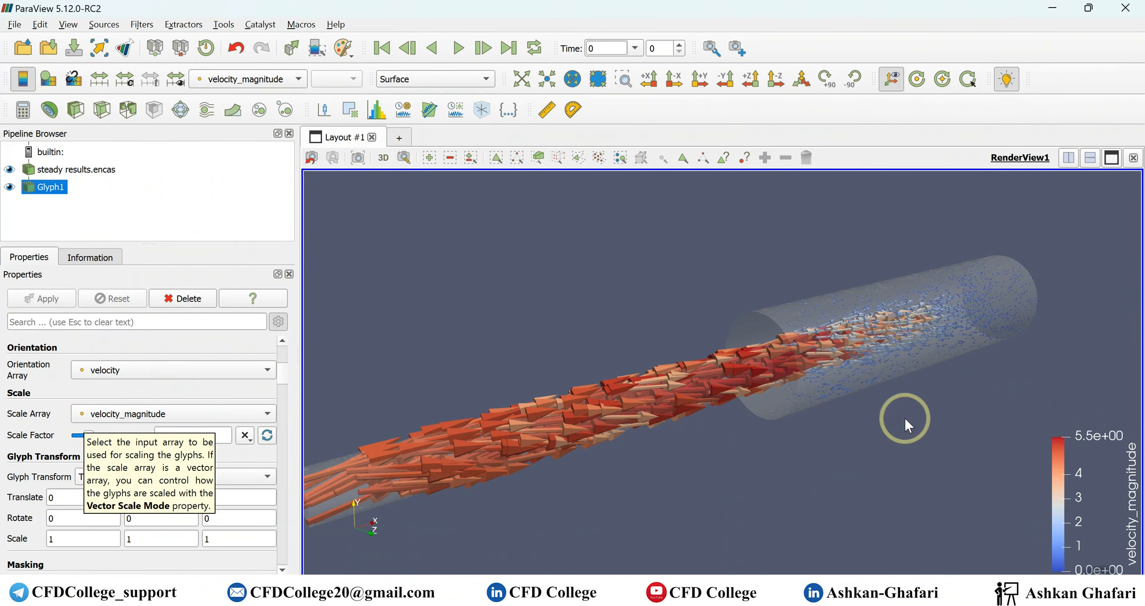
{"action": "left_click_drag", "start_coordinate": [875, 397], "coordinate": [456, 462]}
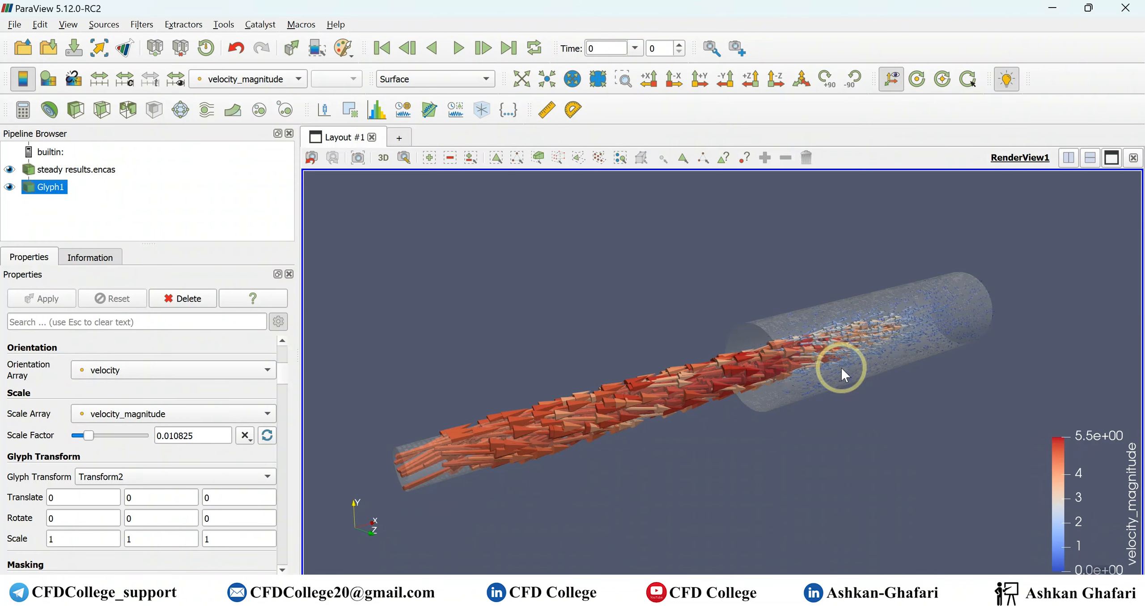
{"action": "left_click", "coordinate": [161, 414]}
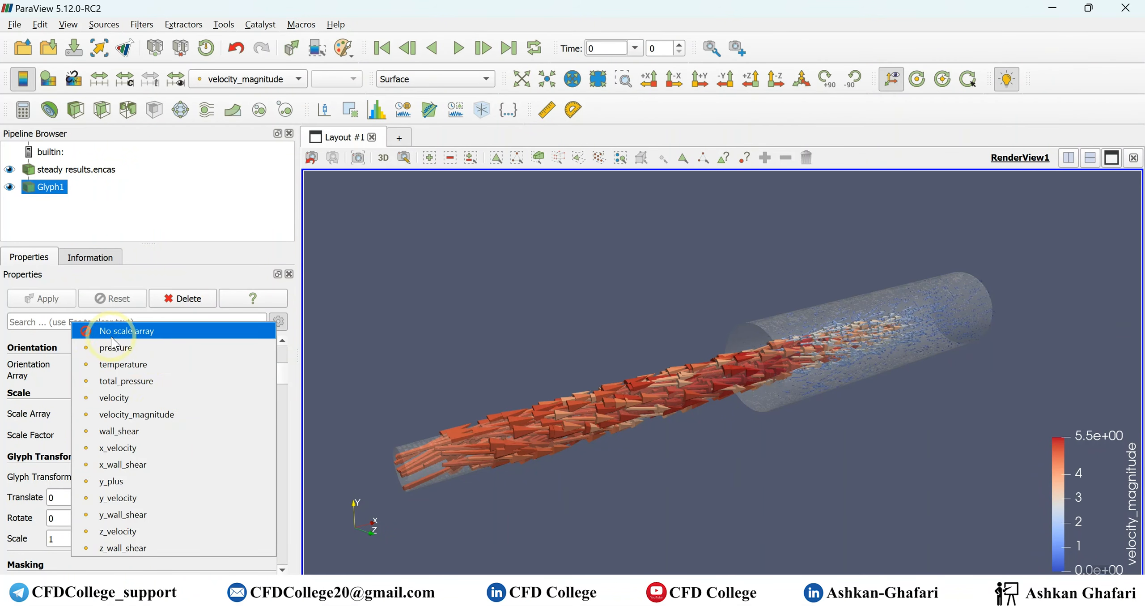
{"action": "left_click", "coordinate": [148, 334]}
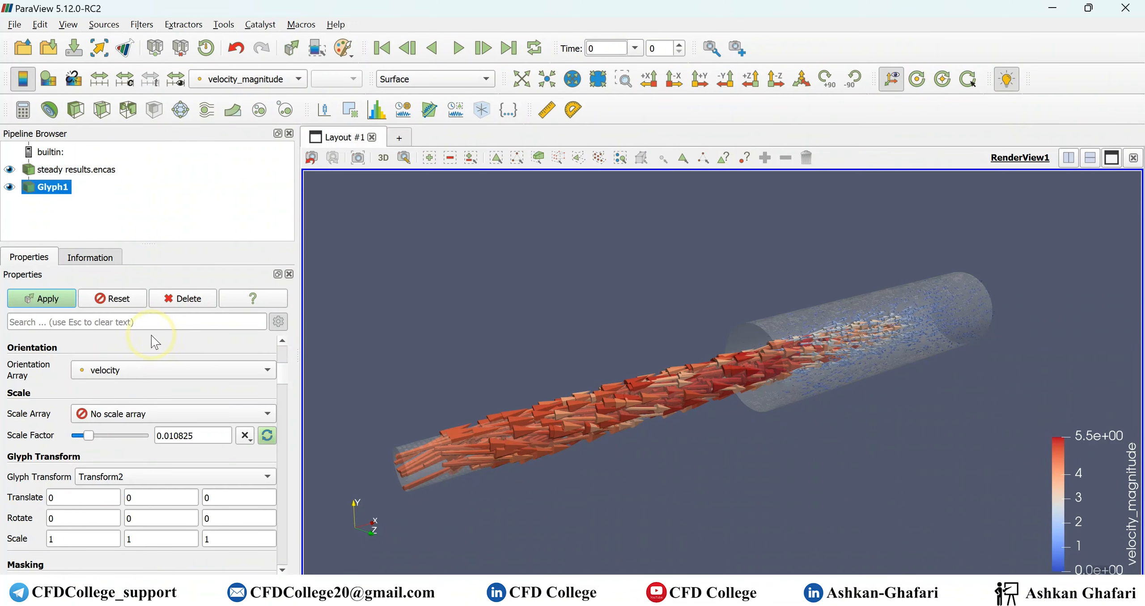
{"action": "left_click", "coordinate": [54, 302]}
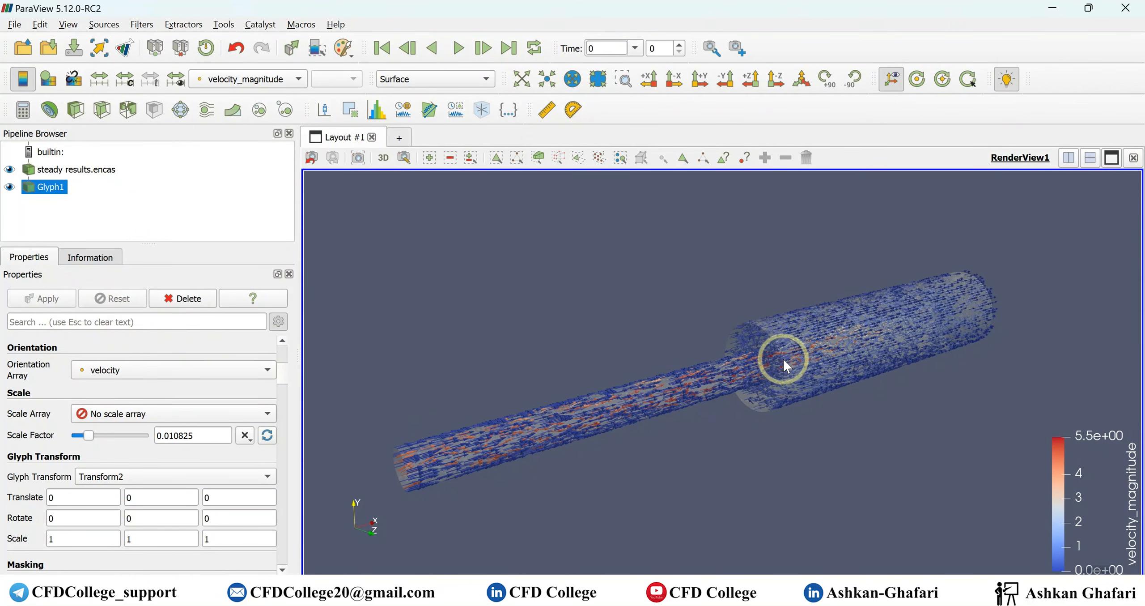
- Set the glyph masking's maximum number of sample points to 2000 and apply
{"action": "scroll", "coordinate": [784, 359], "scroll_direction": "down", "scroll_amount": 3}
{"action": "scroll", "coordinate": [784, 359], "scroll_direction": "up", "scroll_amount": 8}
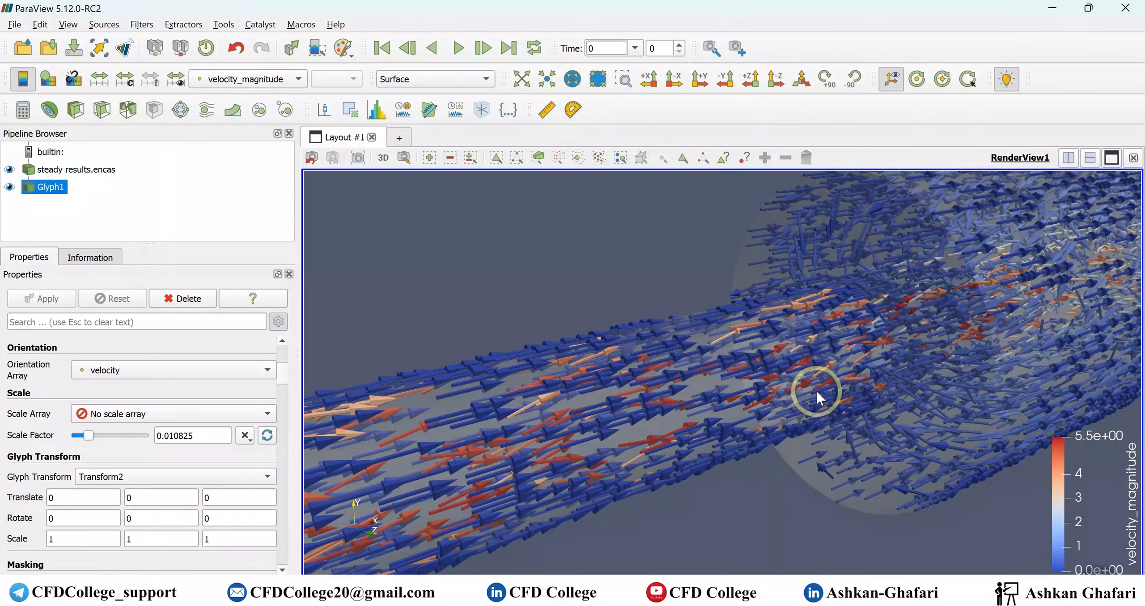
{"action": "scroll", "coordinate": [884, 365], "scroll_direction": "up", "scroll_amount": 3}
{"action": "scroll", "coordinate": [886, 367], "scroll_direction": "down", "scroll_amount": 8}
{"action": "scroll", "coordinate": [907, 352], "scroll_direction": "down", "scroll_amount": 5}
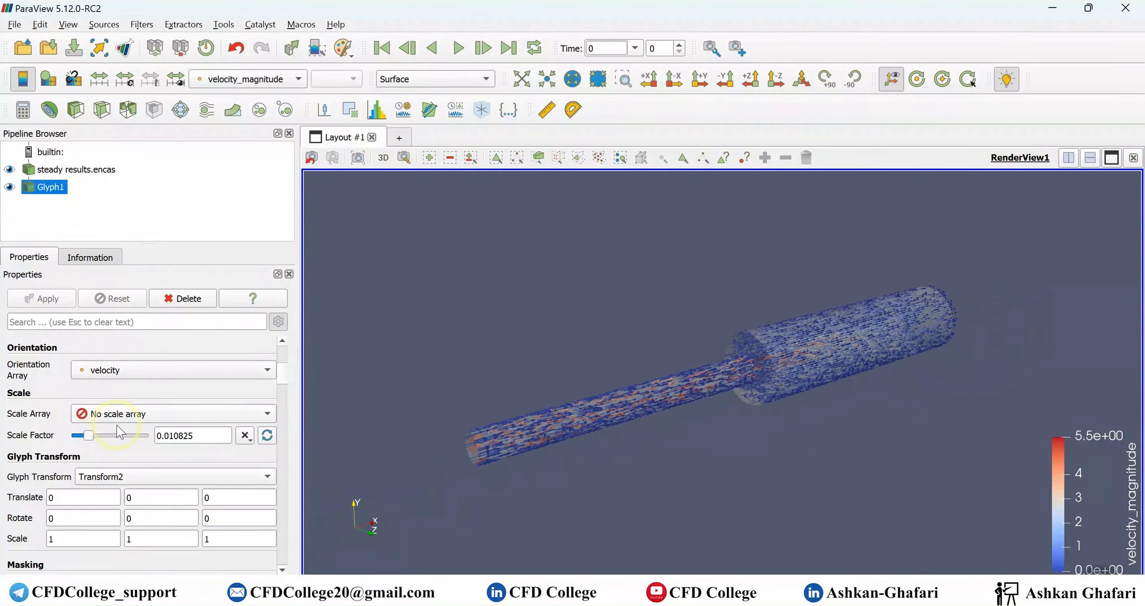
{"action": "scroll", "coordinate": [142, 453], "scroll_direction": "down", "scroll_amount": 2}
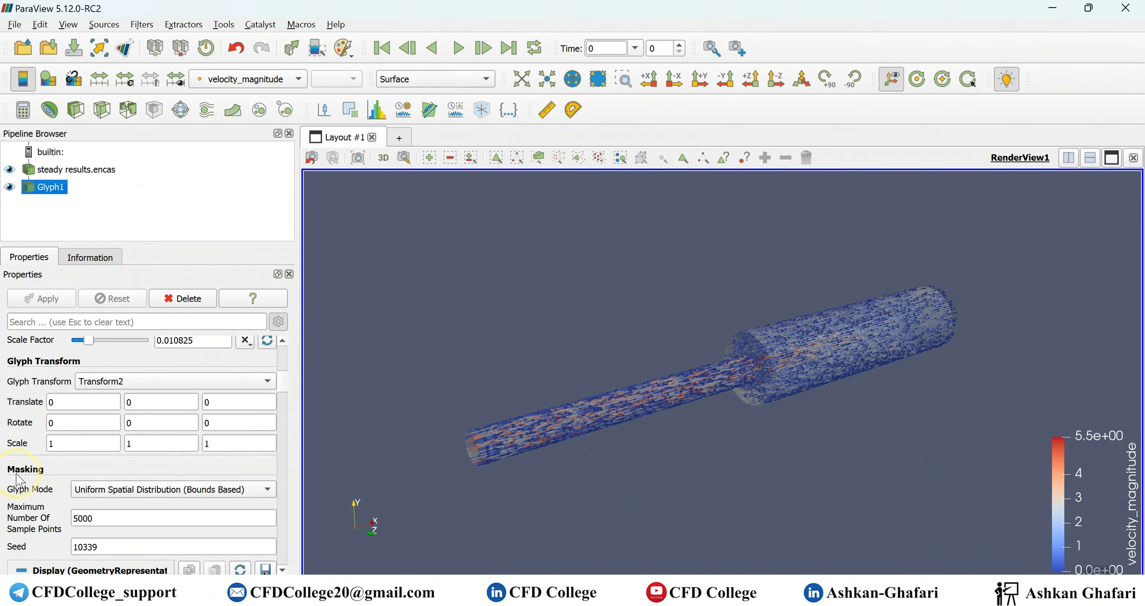
{"action": "scroll", "coordinate": [18, 479], "scroll_direction": "down", "scroll_amount": 1}
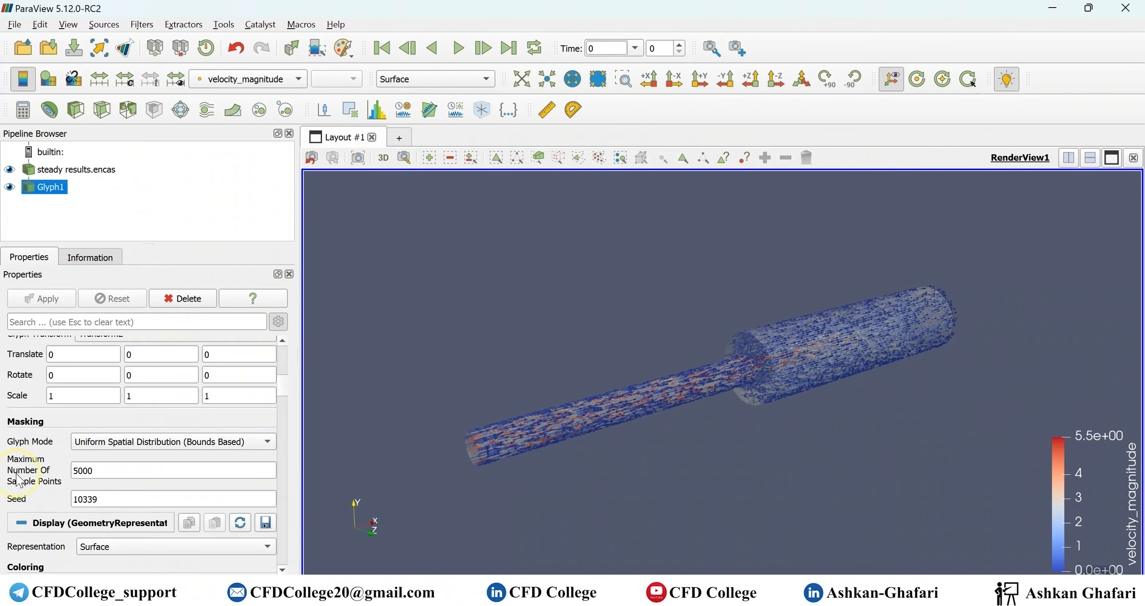
{"action": "double_click", "coordinate": [122, 471]}
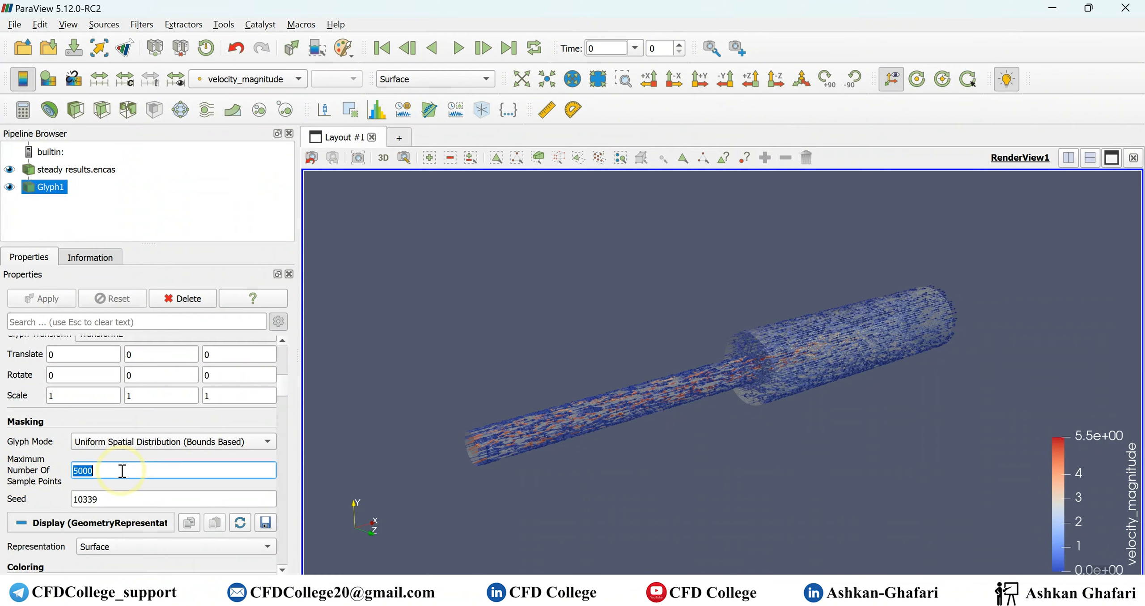
{"action": "type", "text": "2000"}
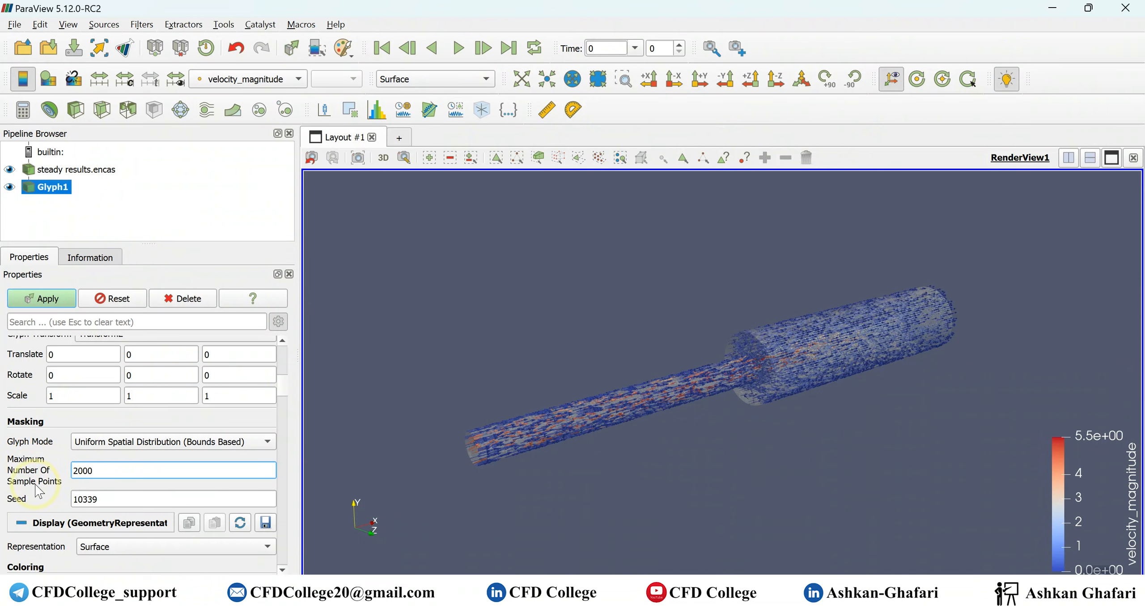
{"action": "left_click", "coordinate": [67, 303]}
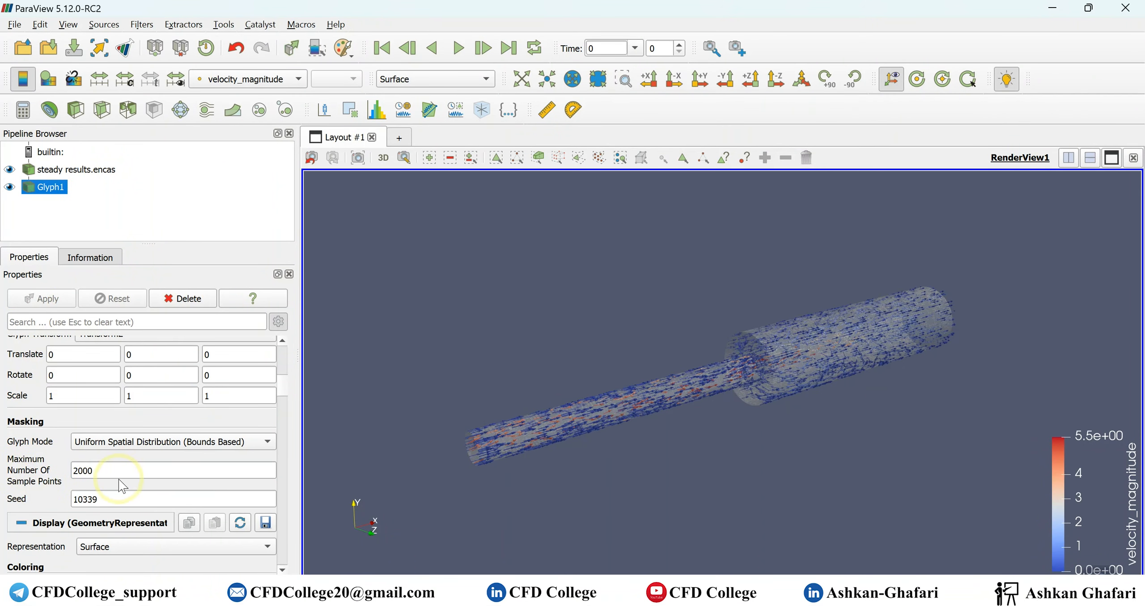
- Review the available glyph modes and keep Uniform Spatial Distribution (Bounds Based)
{"action": "scroll", "coordinate": [780, 358], "scroll_direction": "up", "scroll_amount": 5}
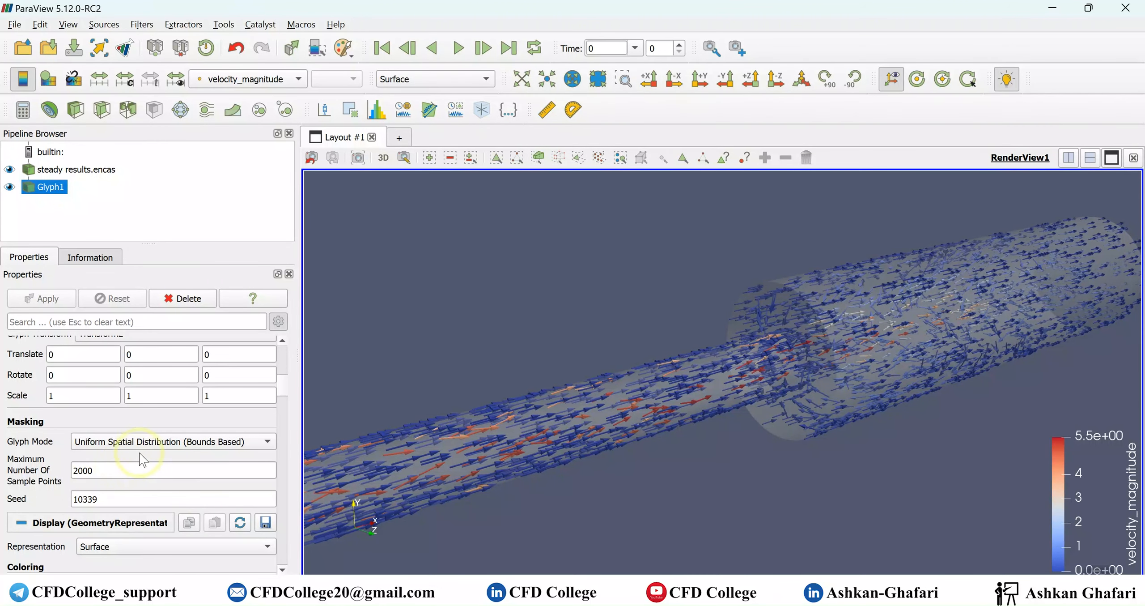
{"action": "left_click", "coordinate": [154, 448]}
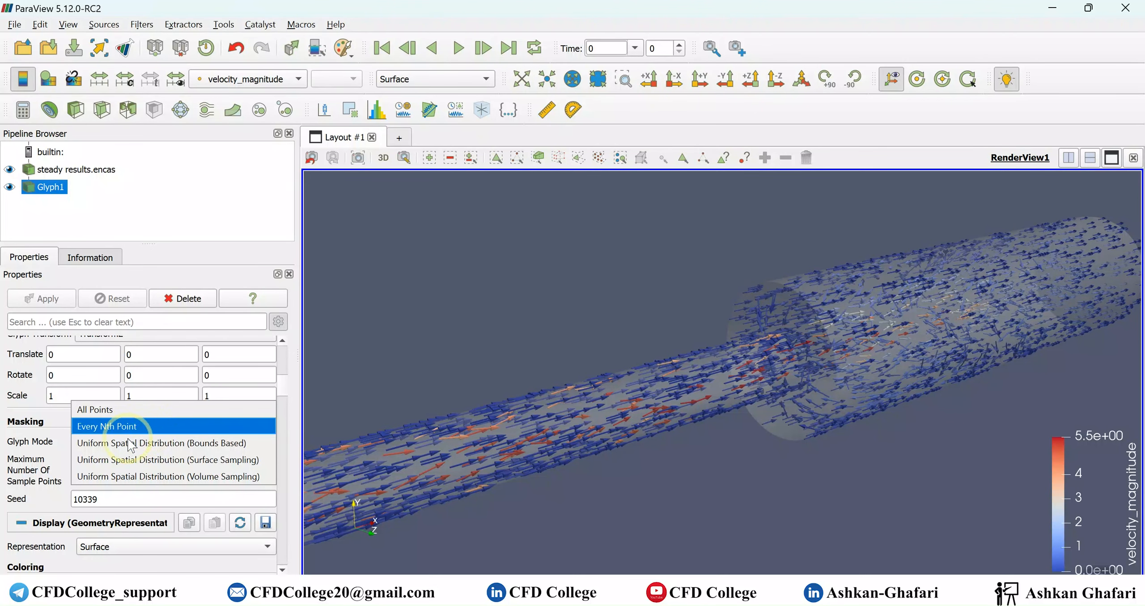
{"action": "left_click", "coordinate": [172, 442]}
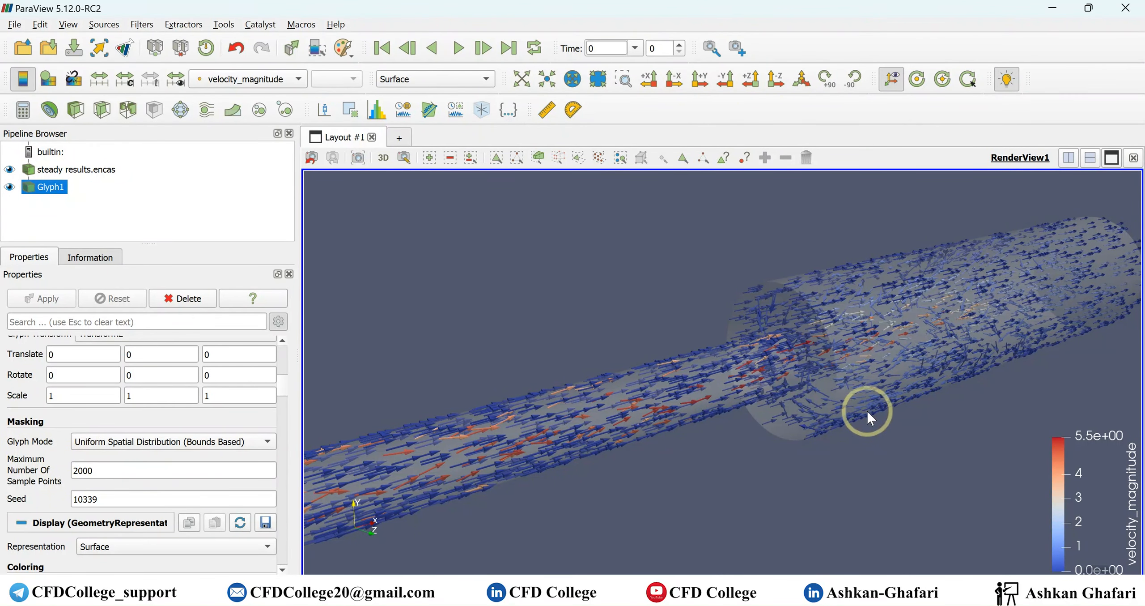
- Set the arrow glyph's tip resolution to 50 and apply
{"action": "left_click_drag", "start_coordinate": [879, 363], "coordinate": [1008, 309]}
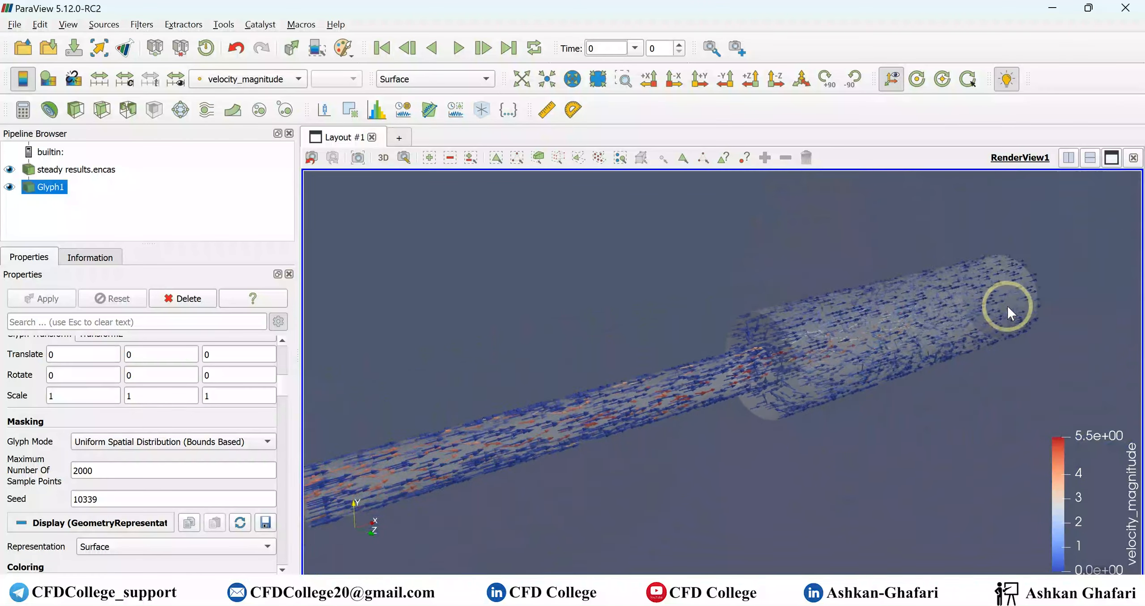
{"action": "scroll", "coordinate": [982, 317], "scroll_direction": "down", "scroll_amount": 3}
{"action": "scroll", "coordinate": [544, 429], "scroll_direction": "up", "scroll_amount": 5}
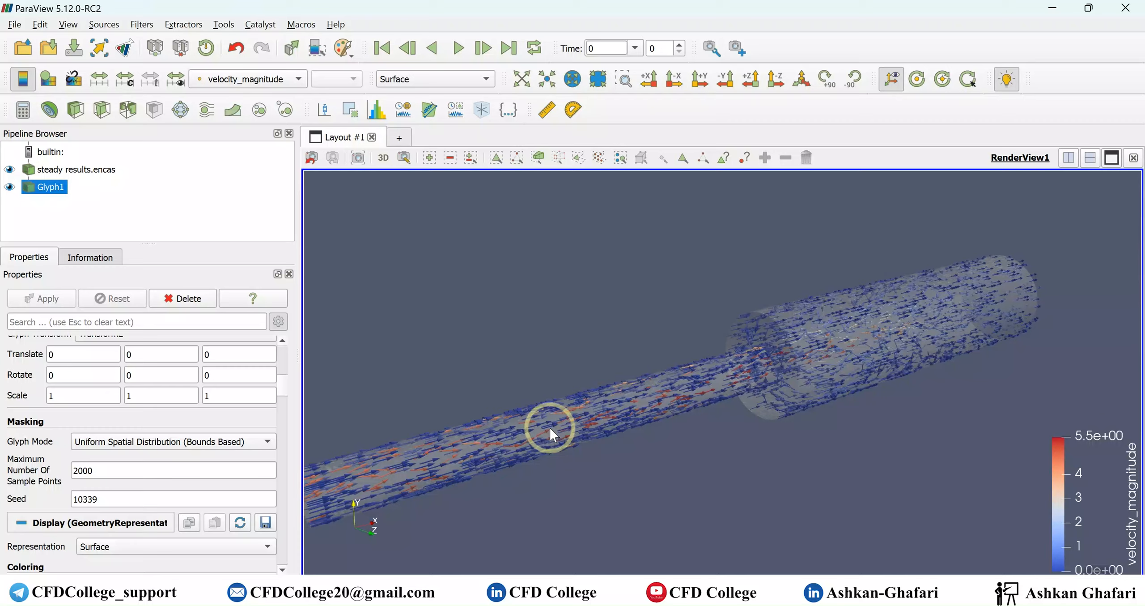
{"action": "middle_click_drag", "start_coordinate": [783, 428], "coordinate": [1040, 390]}
{"action": "scroll", "coordinate": [766, 423], "scroll_direction": "up", "scroll_amount": 5}
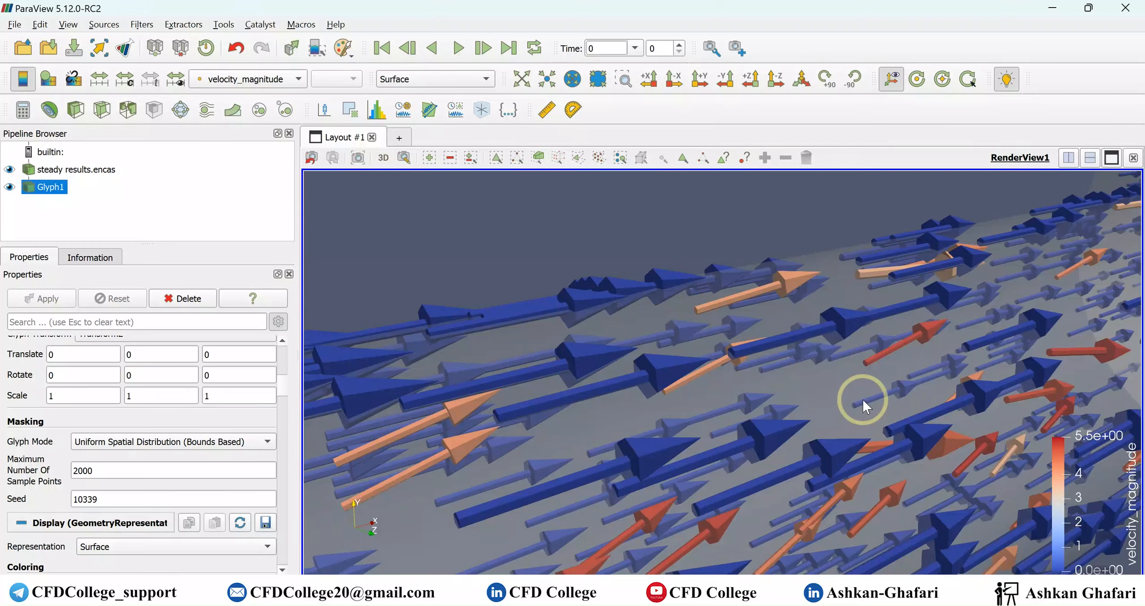
{"action": "scroll", "coordinate": [864, 398], "scroll_direction": "up", "scroll_amount": 3}
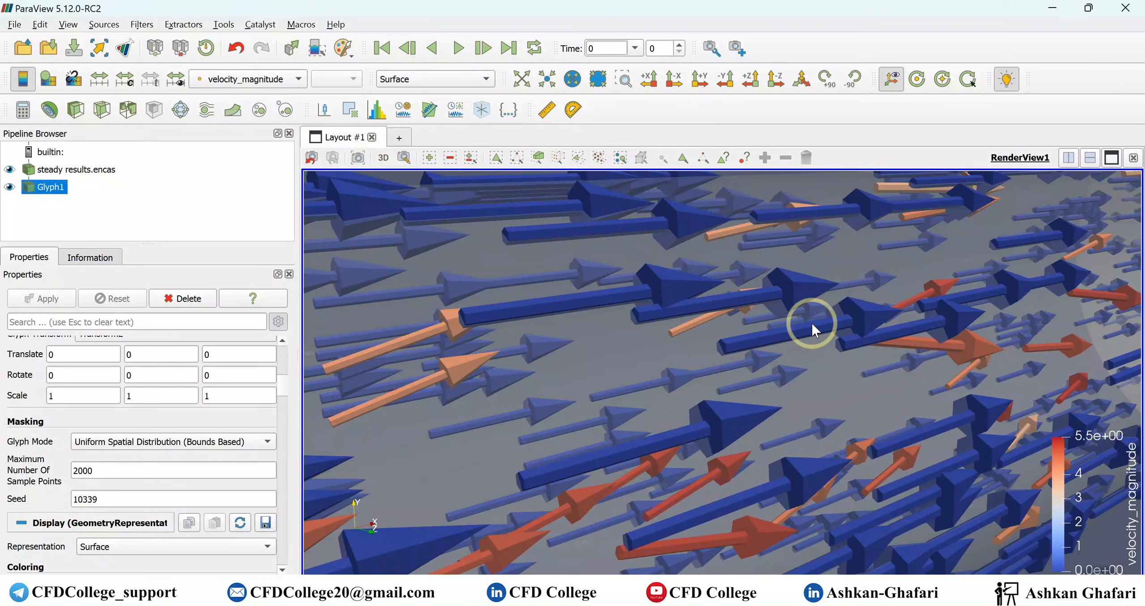
{"action": "scroll", "coordinate": [112, 429], "scroll_direction": "up", "scroll_amount": 8}
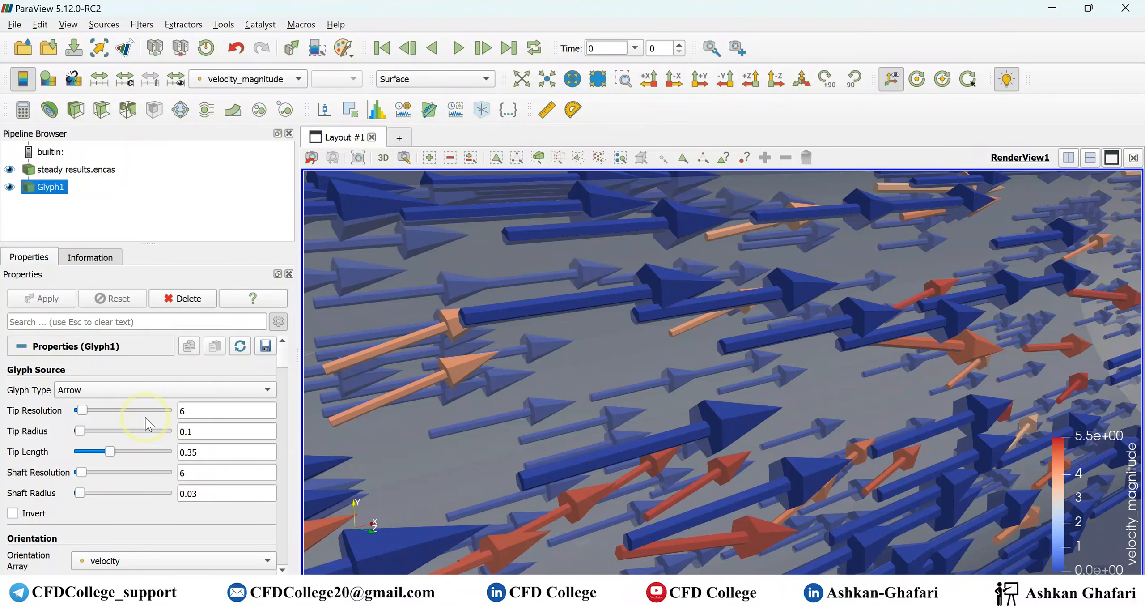
{"action": "left_click_drag", "start_coordinate": [92, 410], "coordinate": [120, 410]}
{"action": "double_click", "coordinate": [230, 408]}
{"action": "type", "text": "50"}
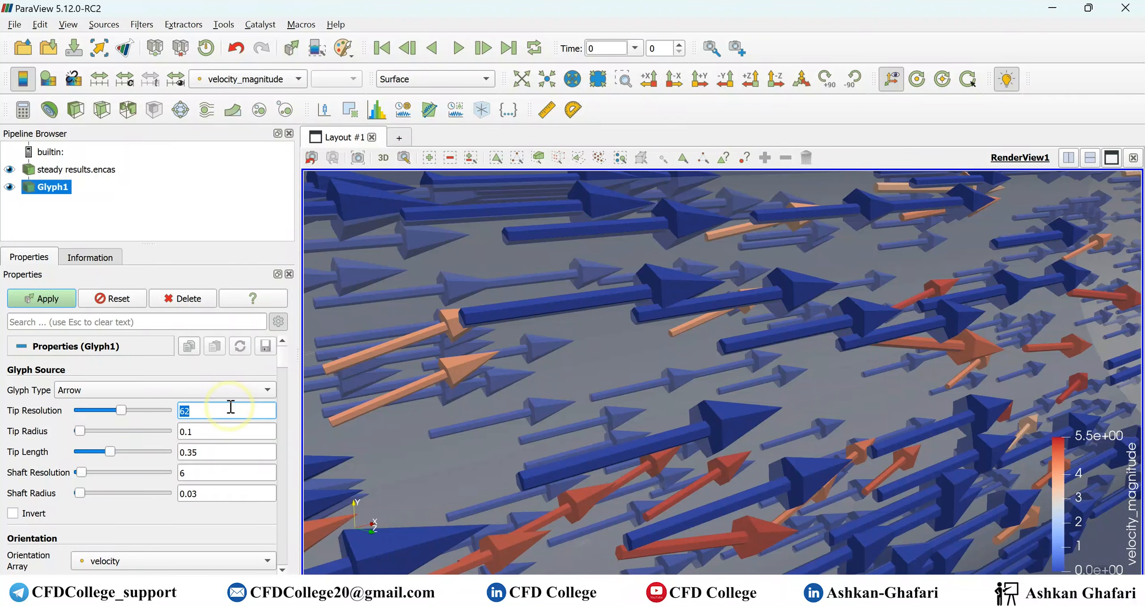
{"action": "left_click", "coordinate": [38, 299]}
{"action": "left_click", "coordinate": [653, 371]}
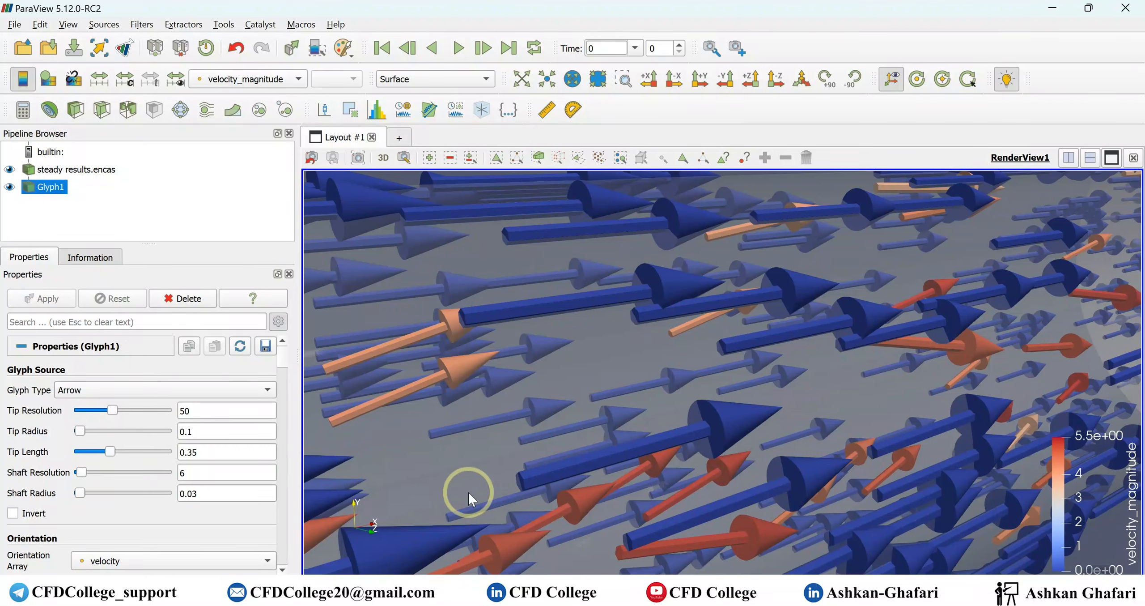
- Try an arrow shaft resolution of 50, reduce it to 20, and apply
{"action": "left_click_drag", "start_coordinate": [80, 472], "coordinate": [115, 472]}
{"action": "double_click", "coordinate": [213, 470]}
{"action": "type", "text": "50"}
{"action": "left_click", "coordinate": [44, 298]}
{"action": "left_click", "coordinate": [805, 409]}
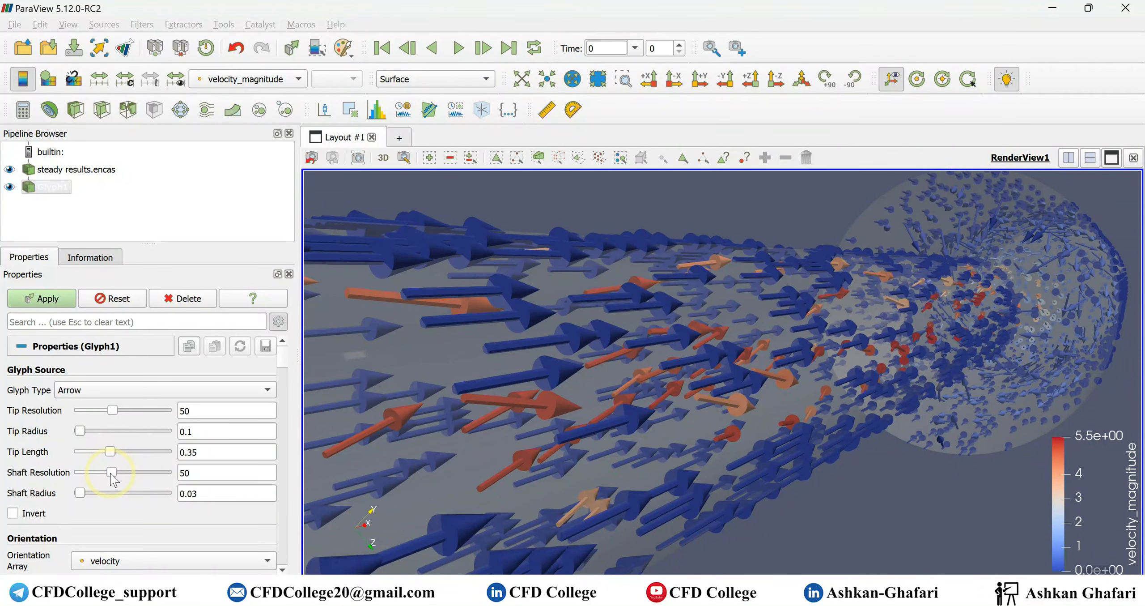
{"action": "left_click_drag", "start_coordinate": [110, 474], "coordinate": [91, 473]}
{"action": "left_click", "coordinate": [47, 298]}
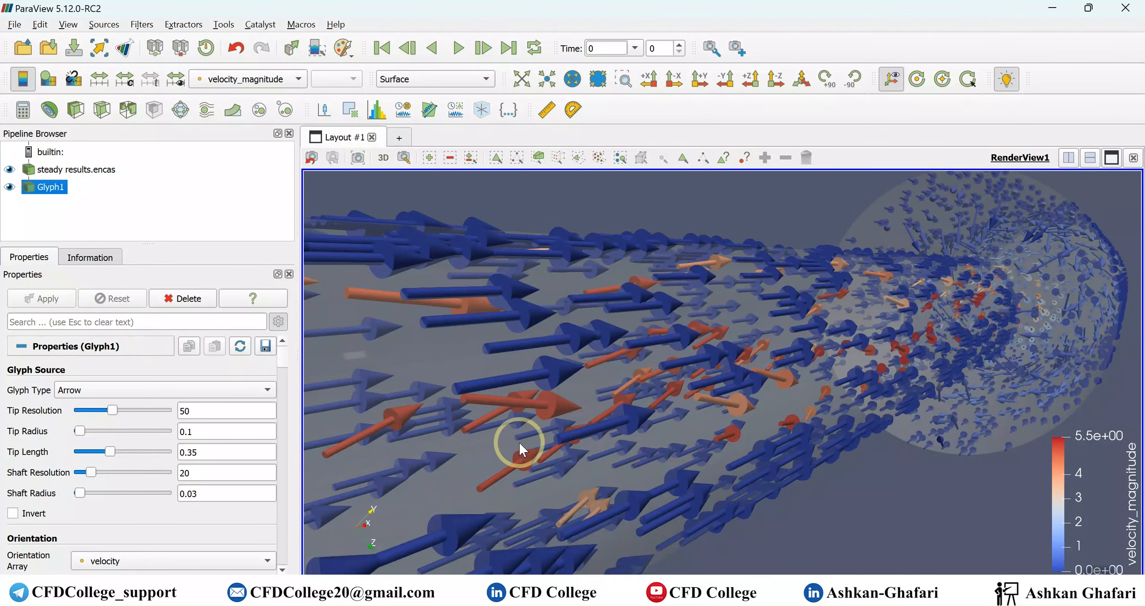
- Set the arrow glyph's tip radius to 0.12 and apply
{"action": "scroll", "coordinate": [519, 442], "scroll_direction": "up", "scroll_amount": 4}
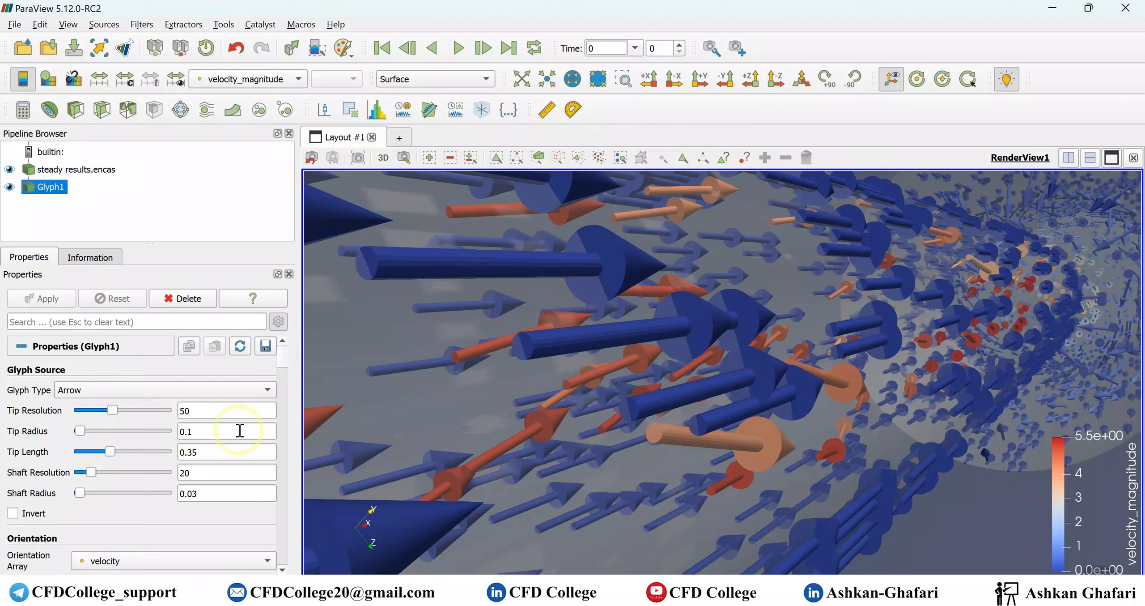
{"action": "left_click", "coordinate": [202, 433]}
{"action": "key", "text": "BackSpace"}
{"action": "type", "text": "0"}
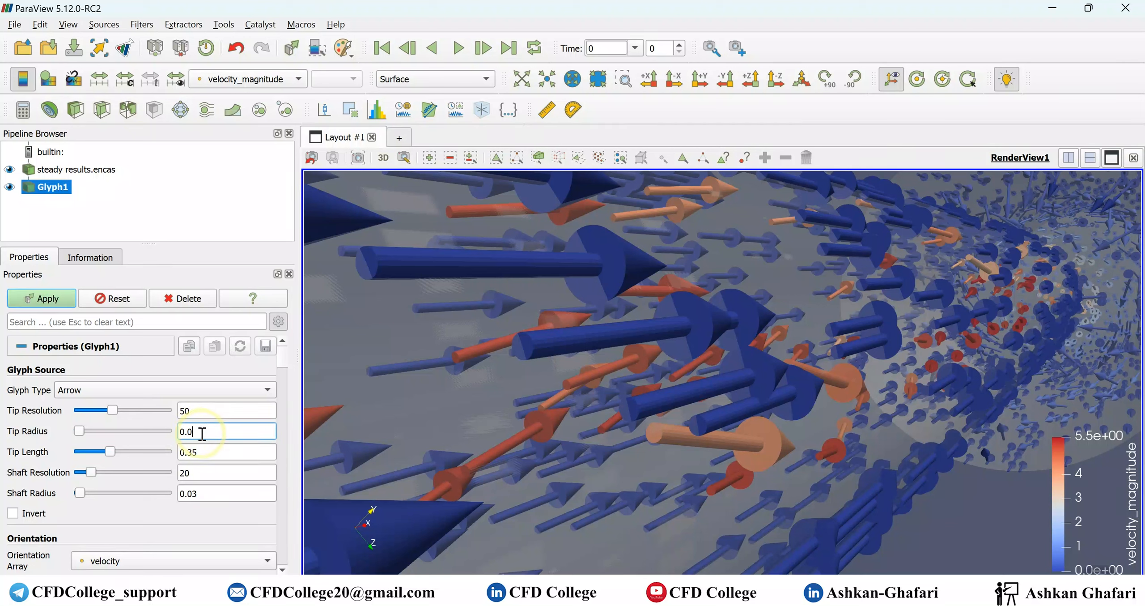
{"action": "key", "text": "BackSpace"}
{"action": "type", "text": "12"}
{"action": "left_click", "coordinate": [64, 303]}
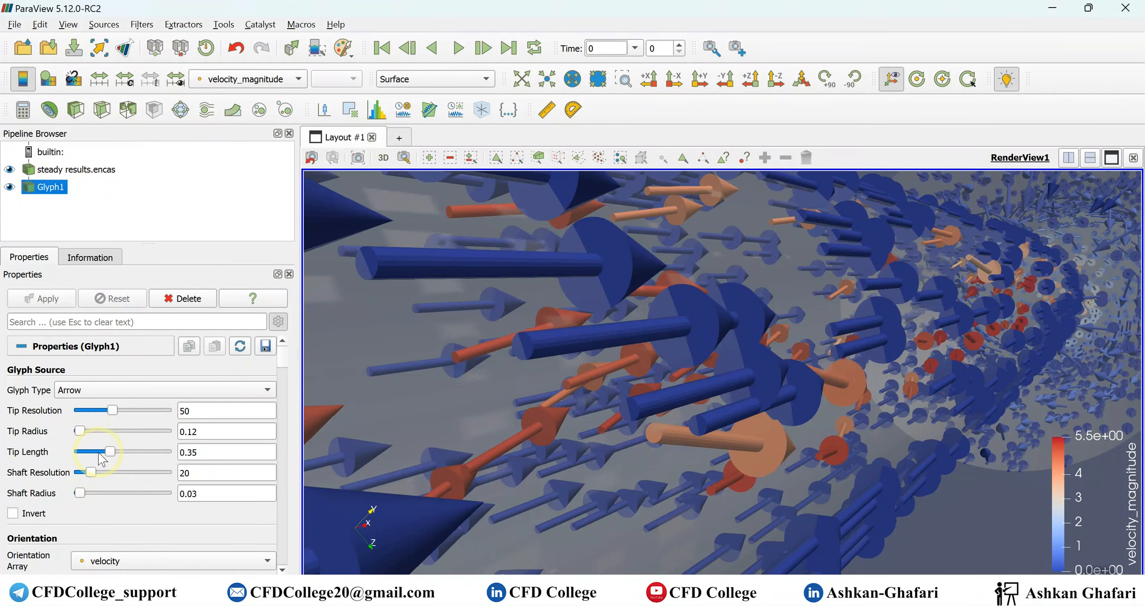
- Set the arrow glyph's shaft resolution to 14 and tip length to 0.5, and apply
{"action": "scroll", "coordinate": [757, 408], "scroll_direction": "up", "scroll_amount": 1}
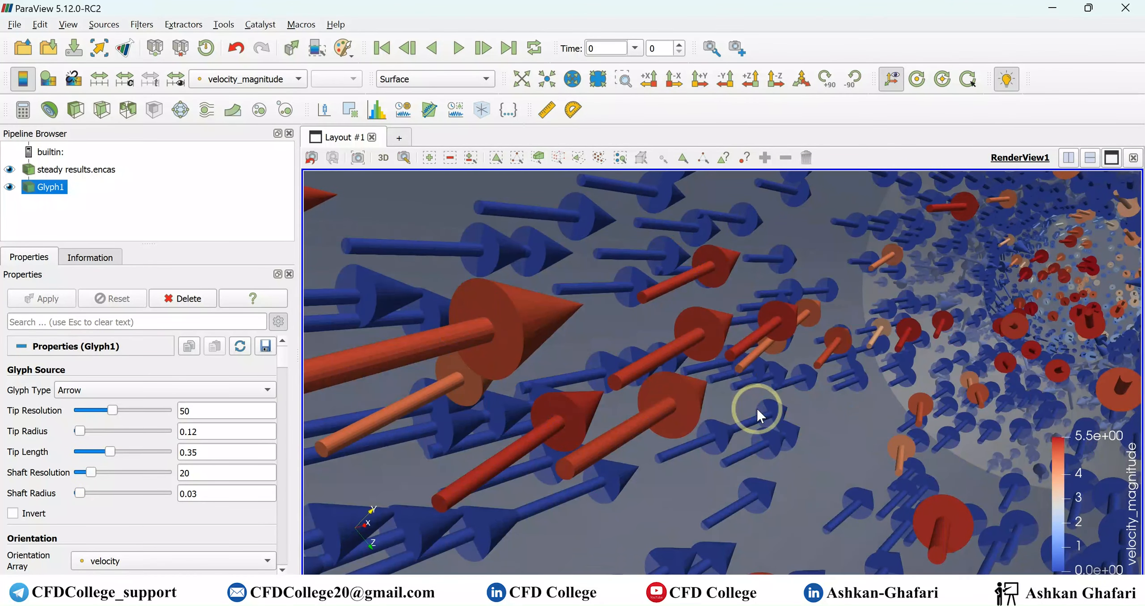
{"action": "scroll", "coordinate": [751, 404], "scroll_direction": "down", "scroll_amount": 1}
{"action": "scroll", "coordinate": [746, 405], "scroll_direction": "down", "scroll_amount": 2}
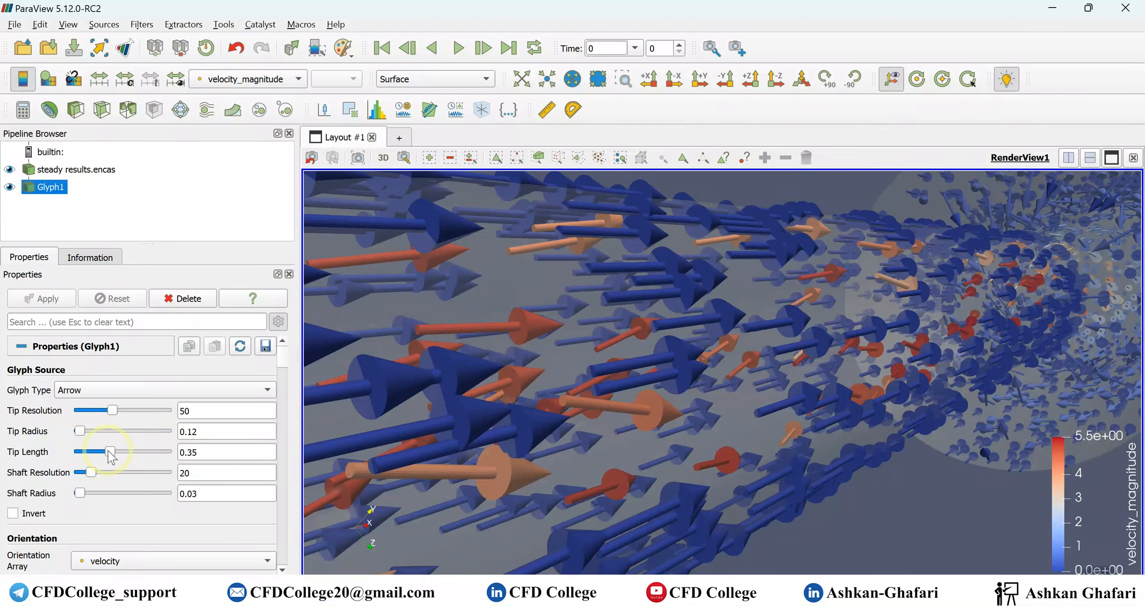
{"action": "left_click_drag", "start_coordinate": [109, 451], "coordinate": [87, 472]}
{"action": "left_click", "coordinate": [38, 290]}
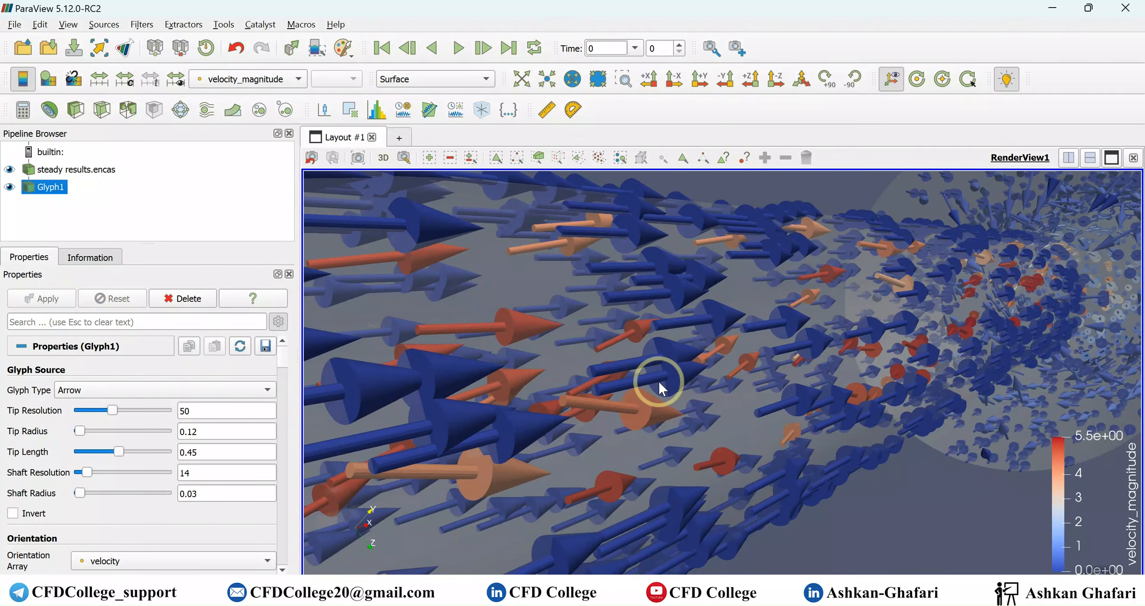
{"action": "left_click_drag", "start_coordinate": [121, 453], "coordinate": [124, 451]}
{"action": "left_click", "coordinate": [59, 300]}
{"action": "left_click_drag", "start_coordinate": [526, 391], "coordinate": [530, 392]}
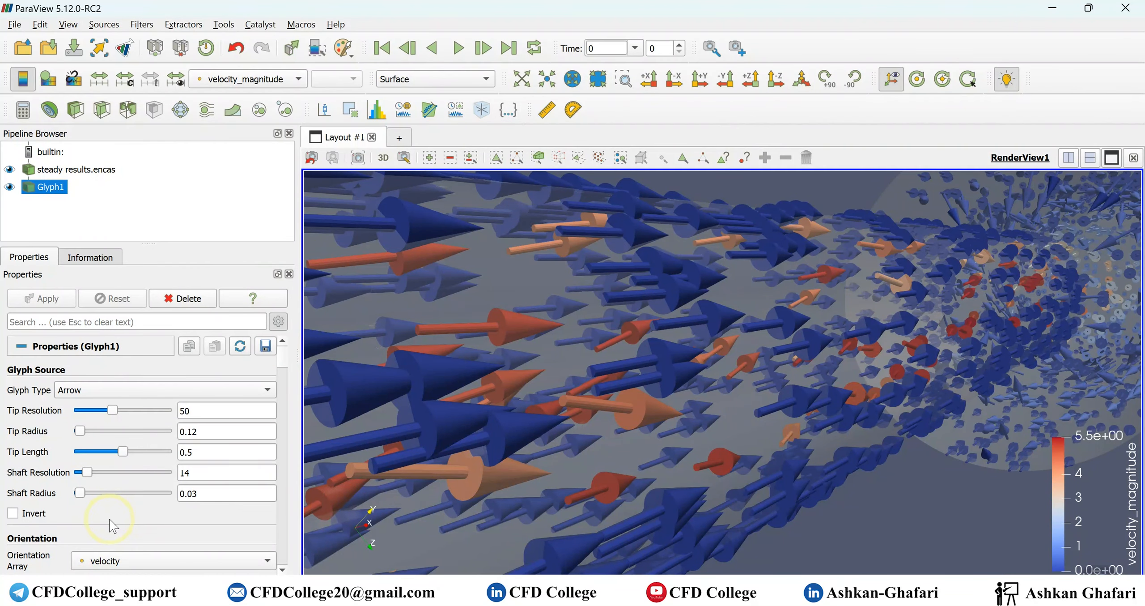
- Set the arrow glyph's shaft radius to 0.05 and apply
{"action": "double_click", "coordinate": [218, 492]}
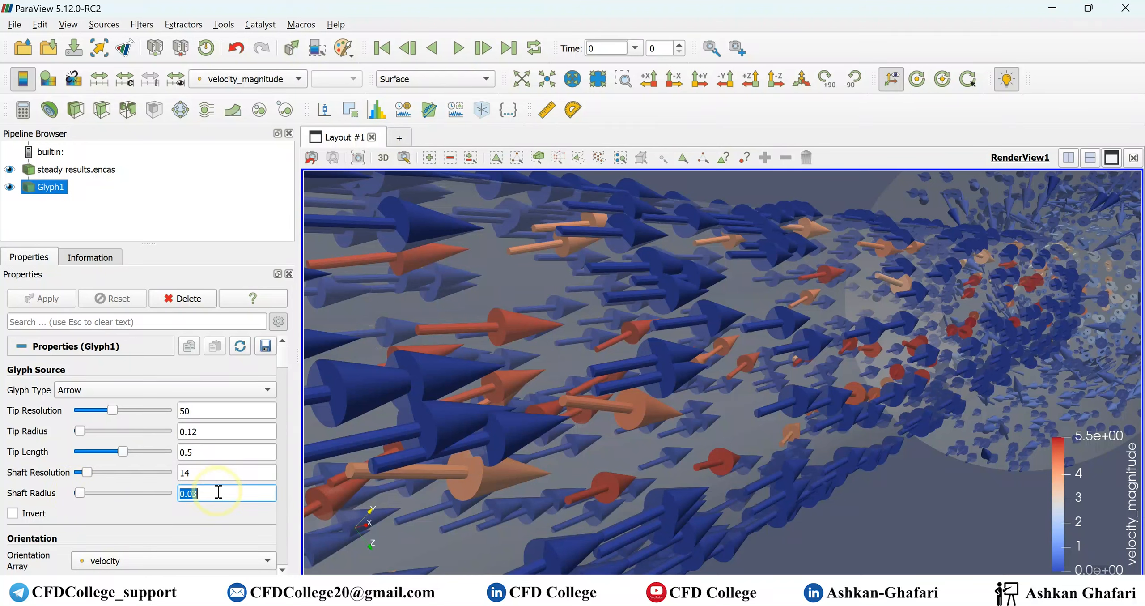
{"action": "type", "text": "0.05"}
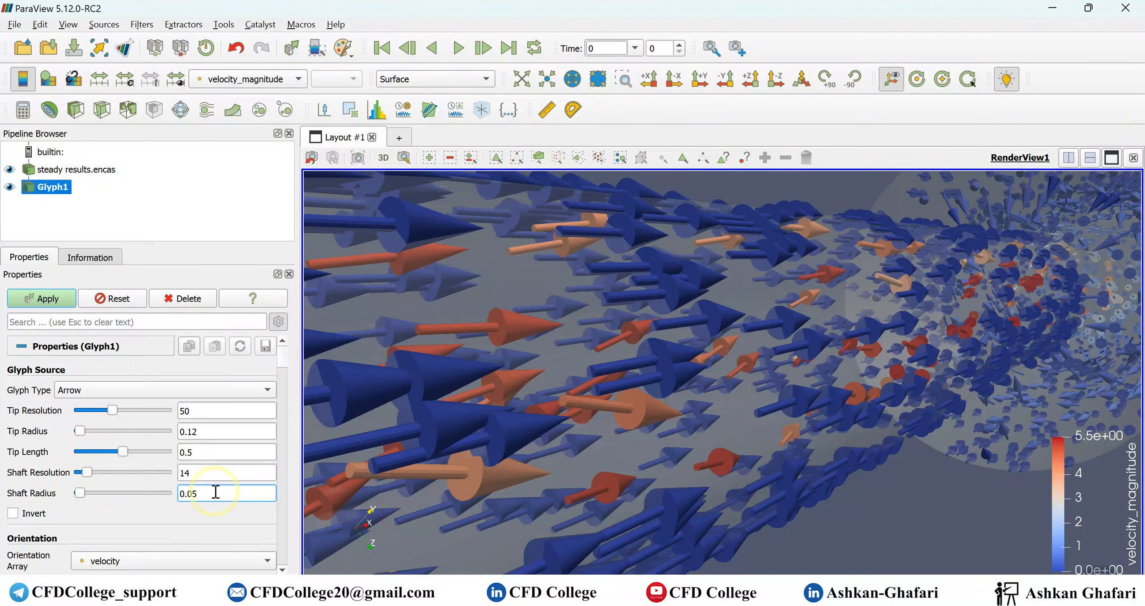
{"action": "left_click", "coordinate": [28, 298]}
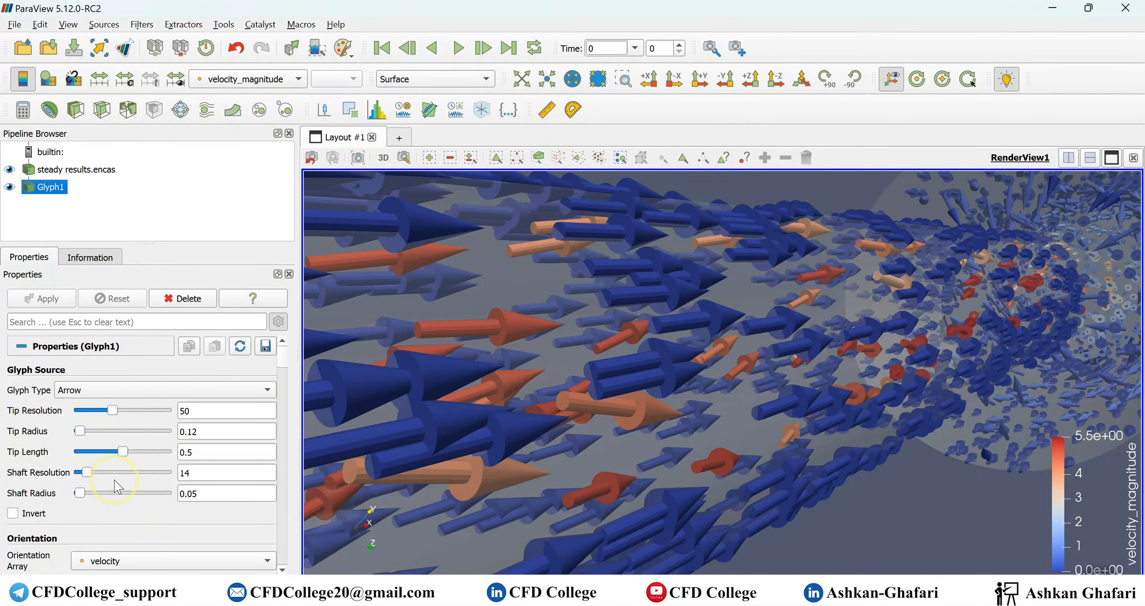
- Hide Glyph1 so only the translucent pipe geometry is displayed
{"action": "scroll", "coordinate": [809, 434], "scroll_direction": "down", "scroll_amount": 5}
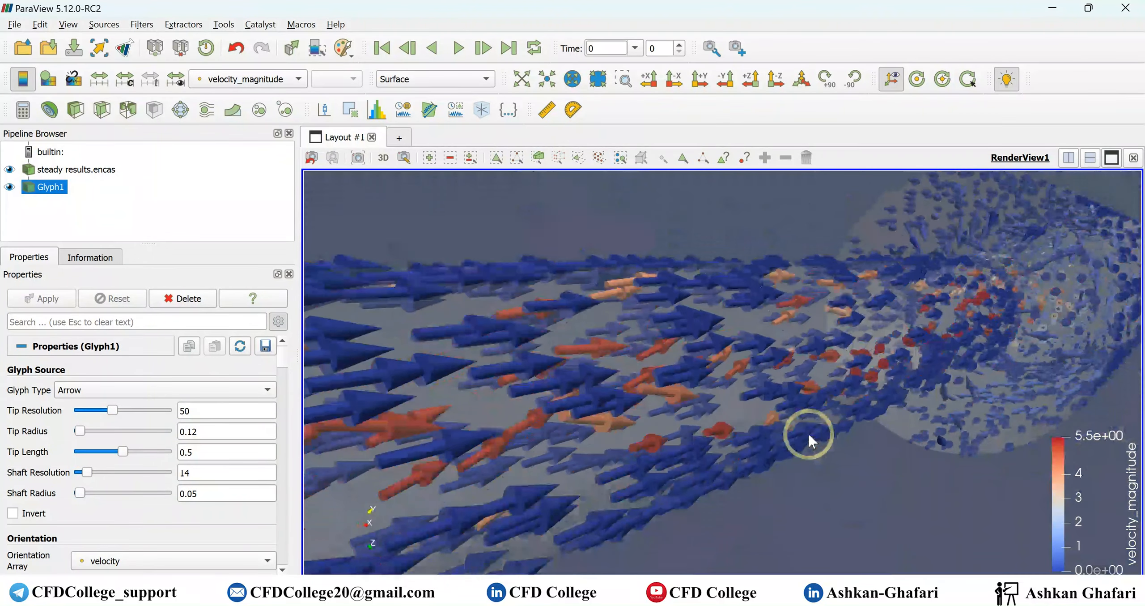
{"action": "scroll", "coordinate": [809, 434], "scroll_direction": "down", "scroll_amount": 5}
{"action": "left_click_drag", "start_coordinate": [856, 408], "coordinate": [811, 340]}
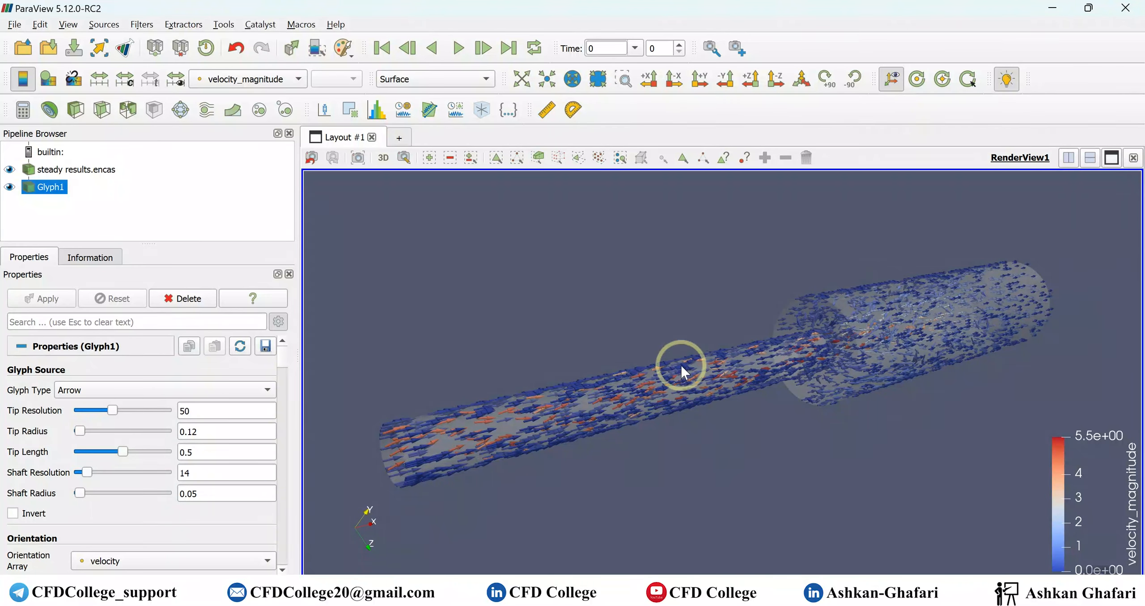
{"action": "left_click", "coordinate": [10, 188]}
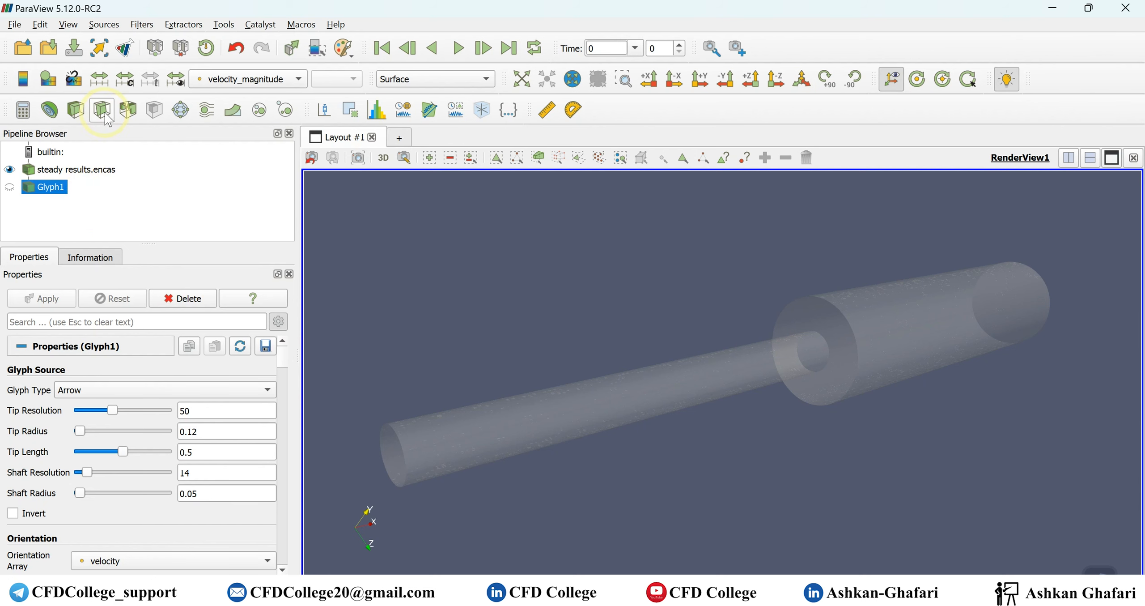
- Slice steady results.encas with a Z-normal plane through origin 0.3, 0, 0, turn off Show Plane, and apply
{"action": "left_click", "coordinate": [72, 169]}
{"action": "left_click", "coordinate": [102, 109]}
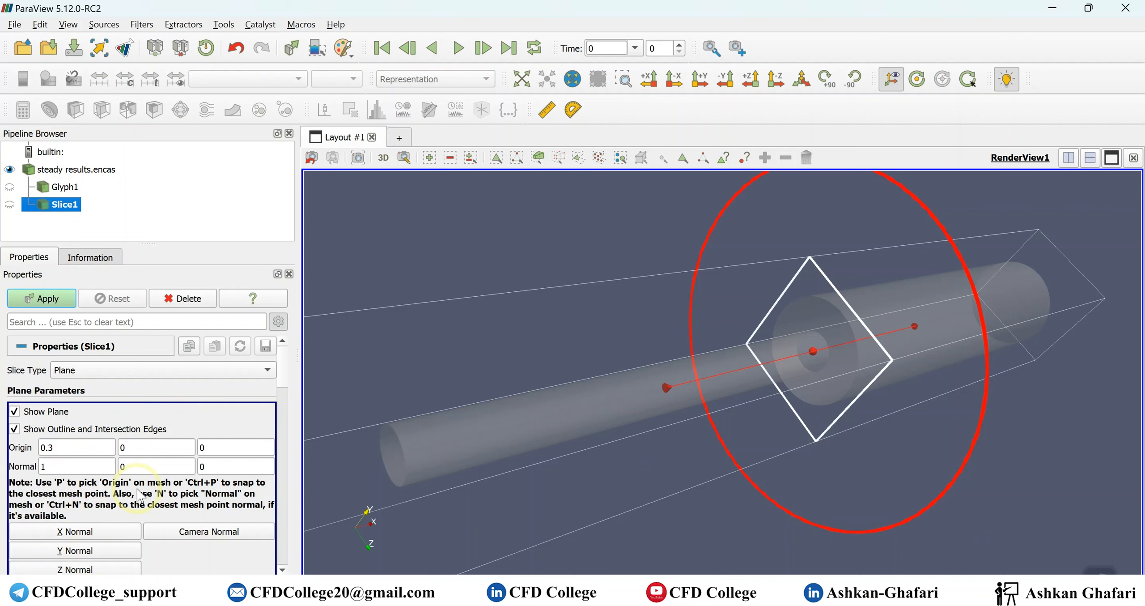
{"action": "left_click", "coordinate": [88, 569]}
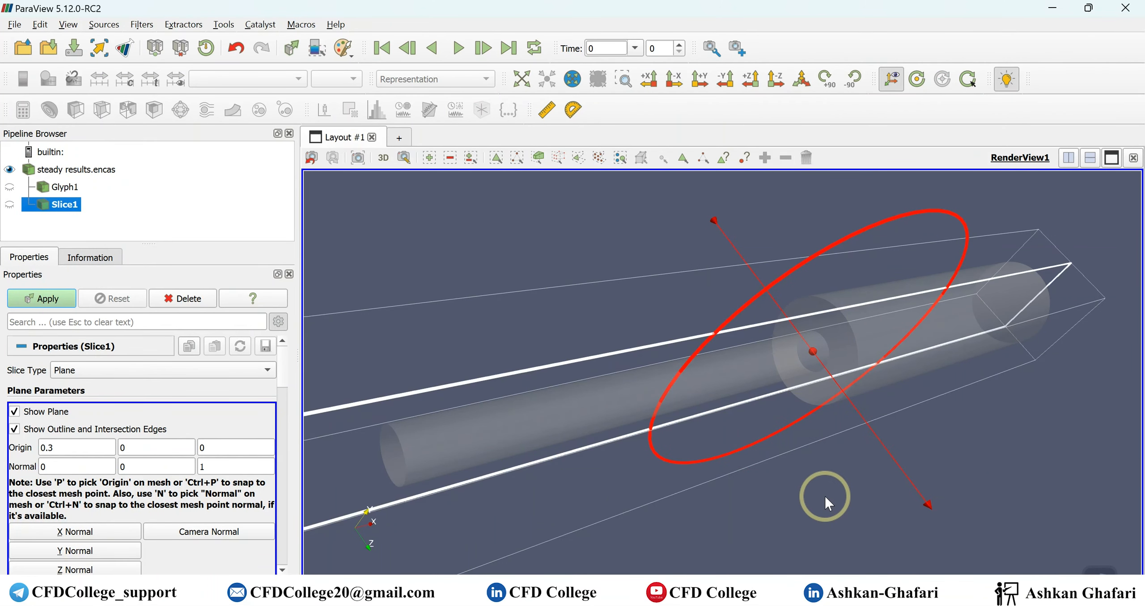
{"action": "left_click_drag", "start_coordinate": [828, 505], "coordinate": [835, 489]}
{"action": "scroll", "coordinate": [834, 486], "scroll_direction": "down", "scroll_amount": 5}
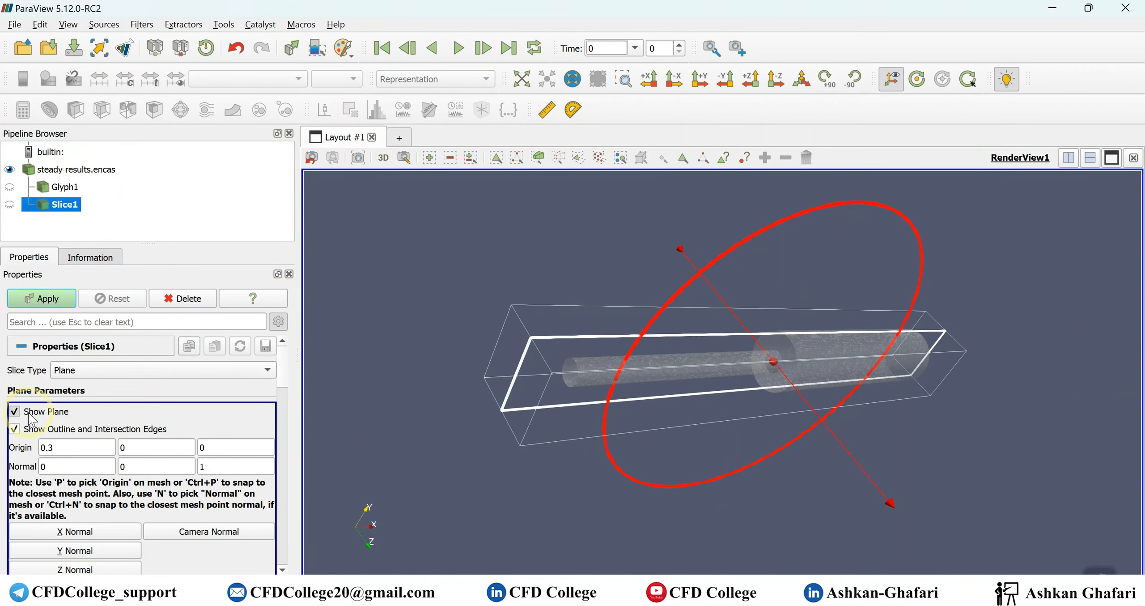
{"action": "left_click", "coordinate": [14, 411]}
{"action": "left_click", "coordinate": [64, 306]}
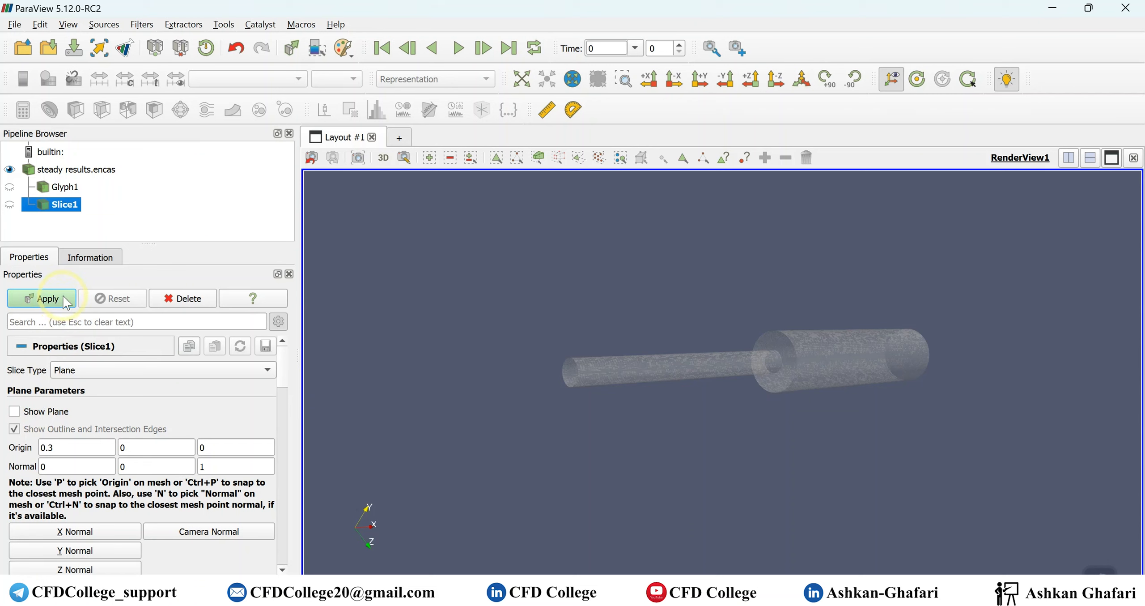
- Add an arrow glyph to Slice1, oriented by velocity, with velocity_magnitude as the scale array
{"action": "left_click_drag", "start_coordinate": [797, 428], "coordinate": [784, 356]}
{"action": "scroll", "coordinate": [784, 354], "scroll_direction": "down", "scroll_amount": 3}
{"action": "scroll", "coordinate": [784, 360], "scroll_direction": "up", "scroll_amount": 5}
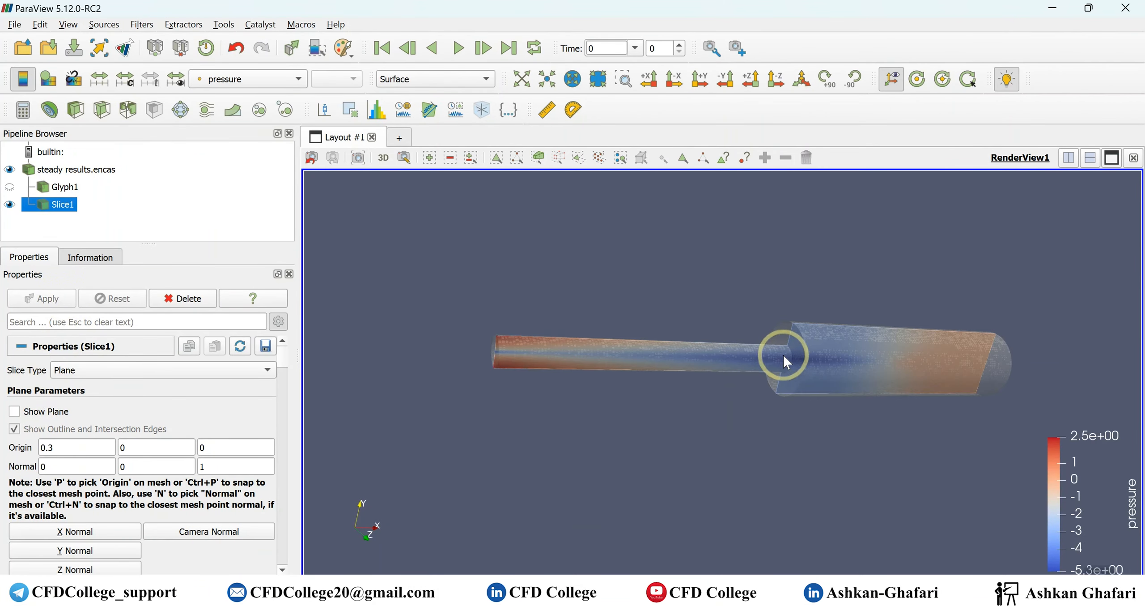
{"action": "left_click", "coordinate": [62, 207]}
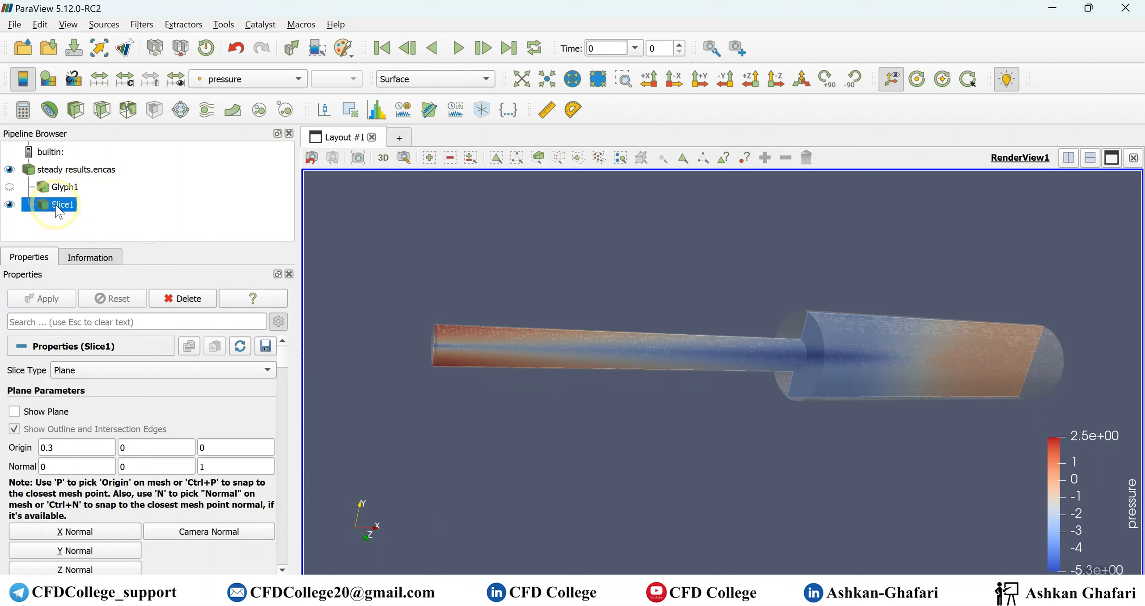
{"action": "left_click", "coordinate": [180, 110]}
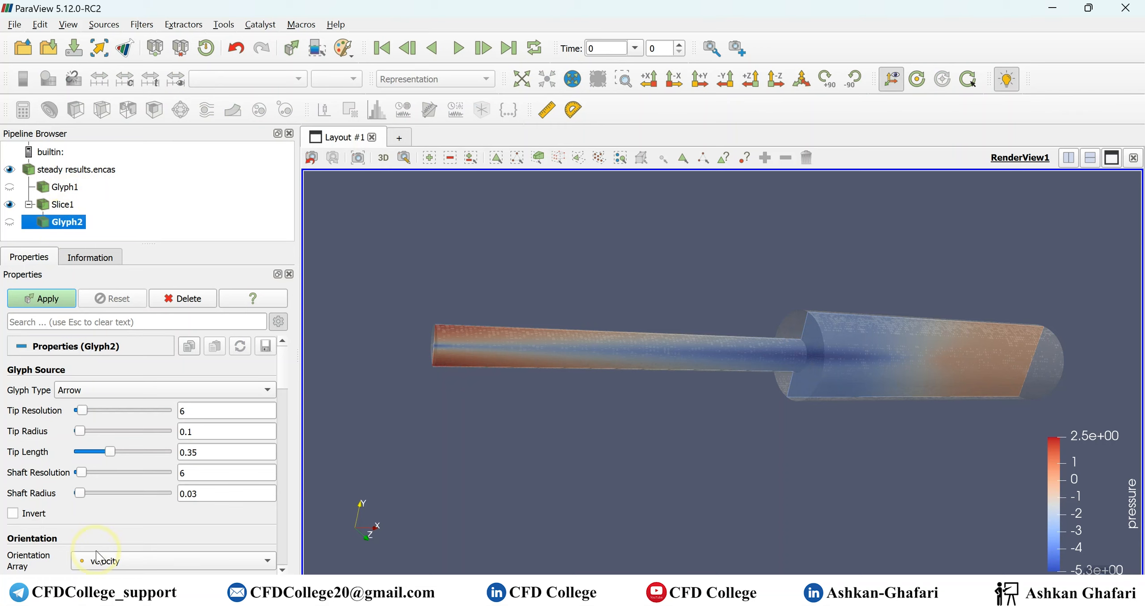
{"action": "scroll", "coordinate": [99, 546], "scroll_direction": "down", "scroll_amount": 3}
{"action": "left_click", "coordinate": [138, 509]}
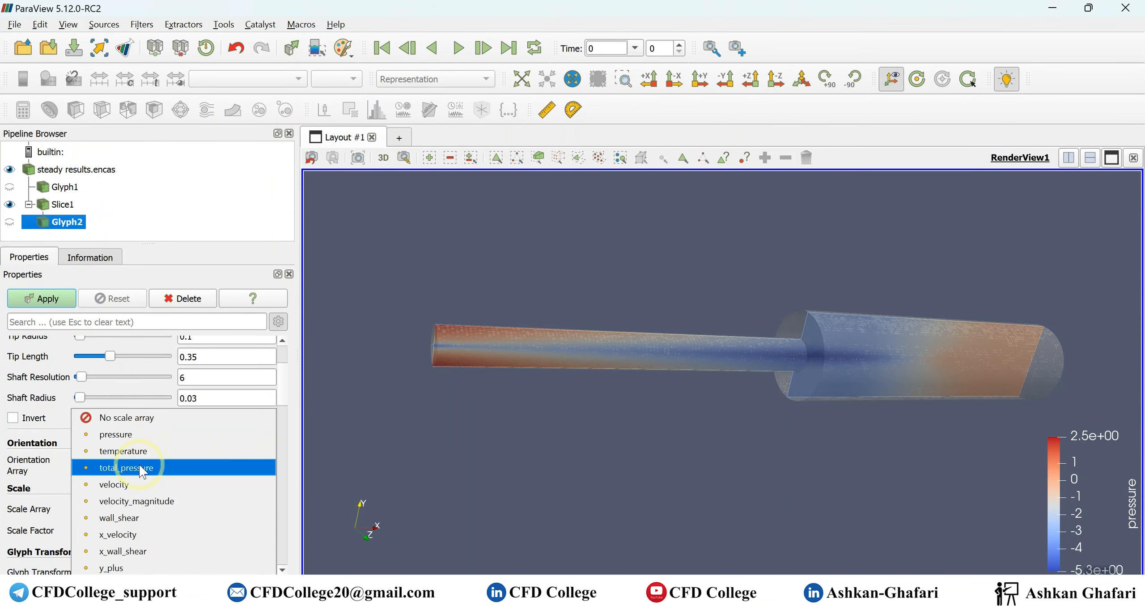
{"action": "left_click", "coordinate": [134, 502]}
- Reset Glyph2's scale factor to the data-based 0.0108293, limit the maximum number of sample points to 250, and apply
{"action": "scroll", "coordinate": [82, 494], "scroll_direction": "down", "scroll_amount": 3}
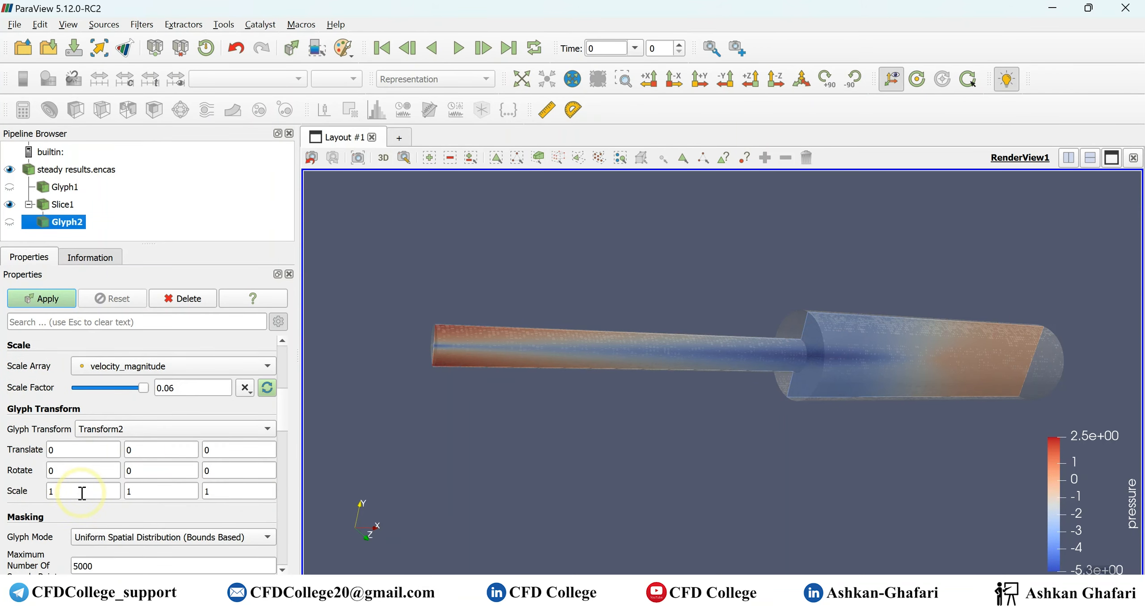
{"action": "left_click", "coordinate": [267, 388]}
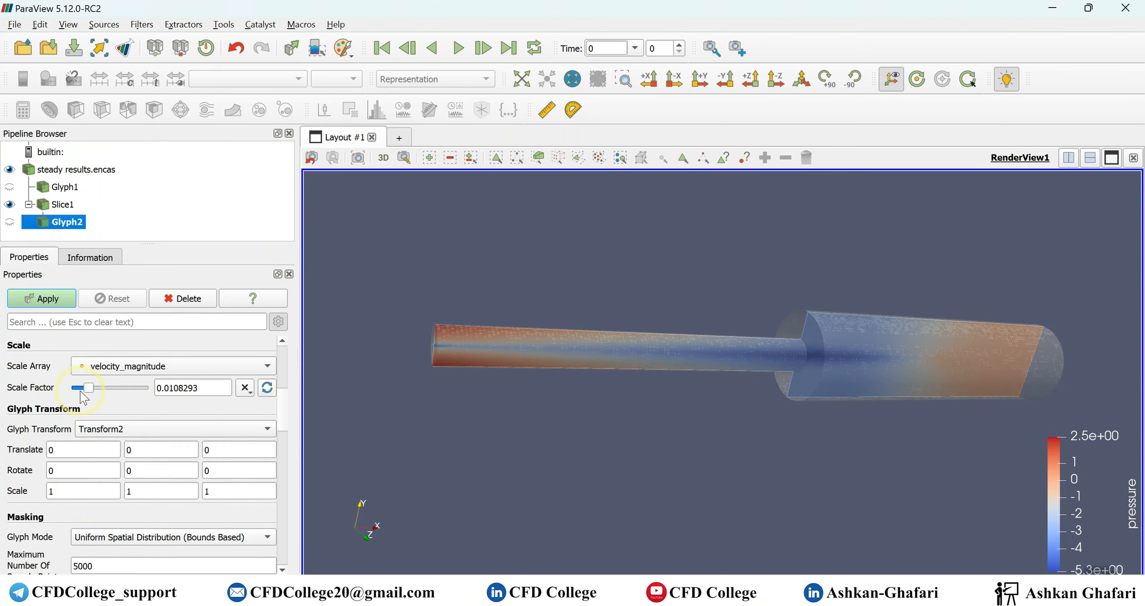
{"action": "scroll", "coordinate": [89, 394], "scroll_direction": "down", "scroll_amount": 4}
{"action": "double_click", "coordinate": [103, 427]}
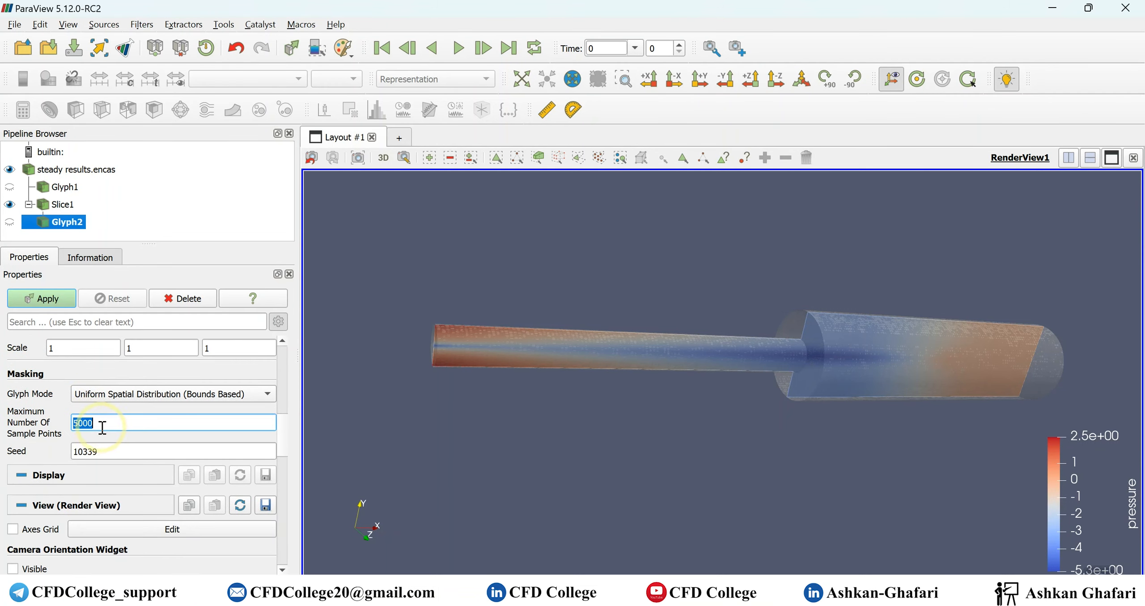
{"action": "type", "text": "250"}
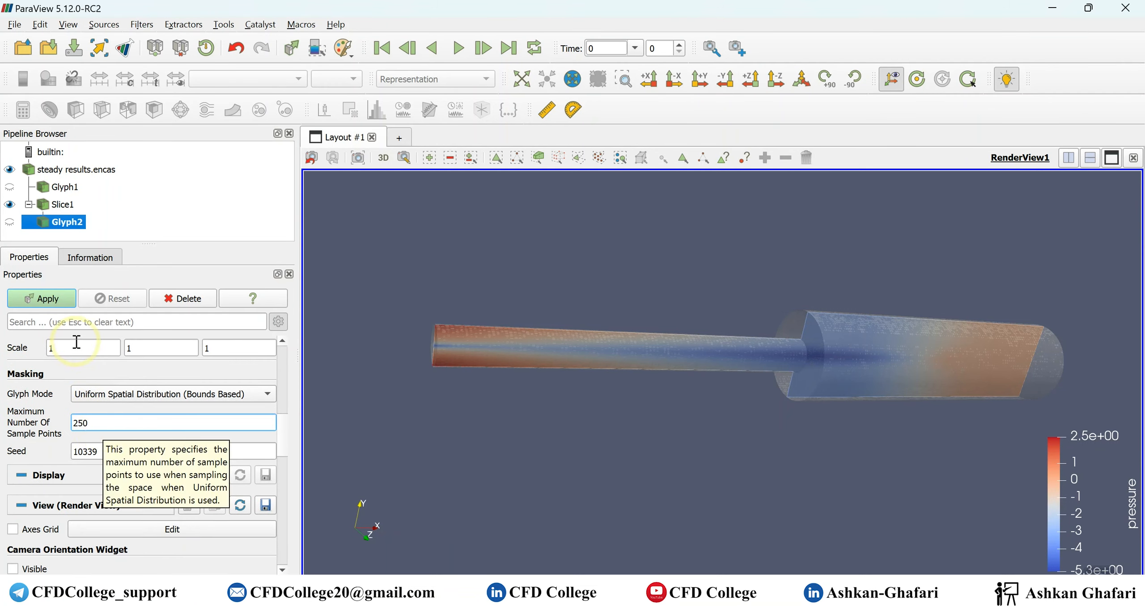
{"action": "left_click", "coordinate": [61, 297]}
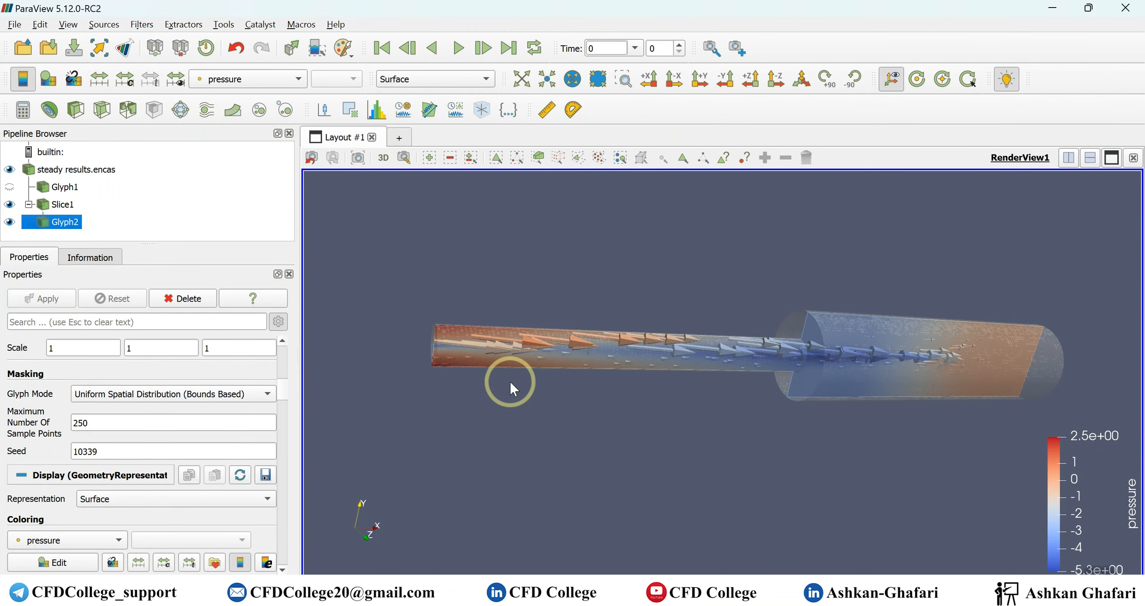
- Color the Glyph2 arrows by velocity_magnitude
{"action": "scroll", "coordinate": [857, 359], "scroll_direction": "up", "scroll_amount": 5}
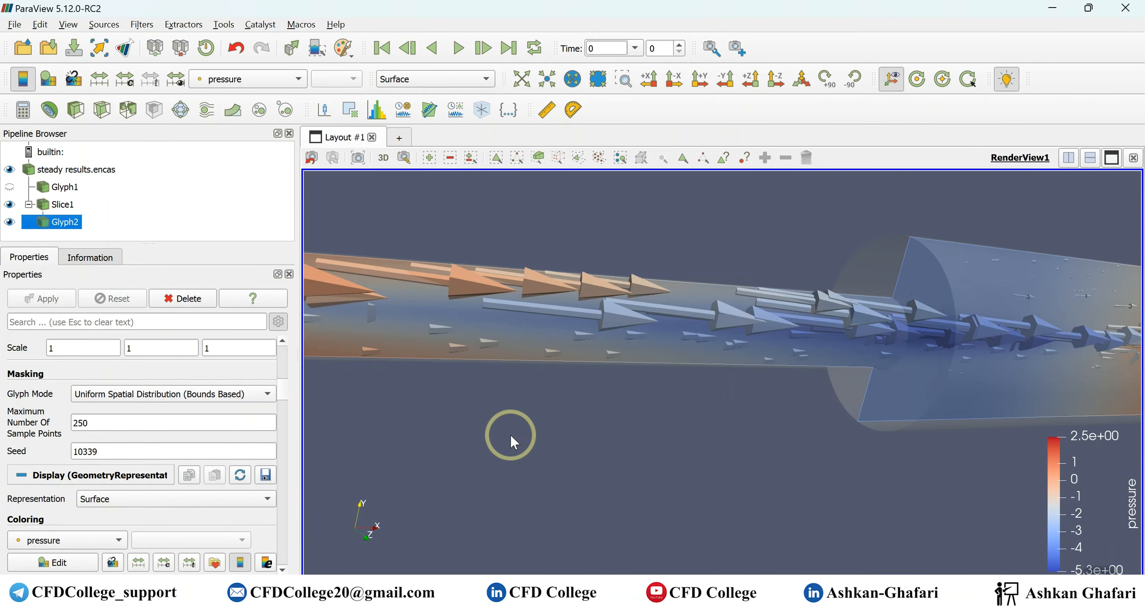
{"action": "scroll", "coordinate": [96, 498], "scroll_direction": "down", "scroll_amount": 2}
{"action": "left_click", "coordinate": [86, 491]}
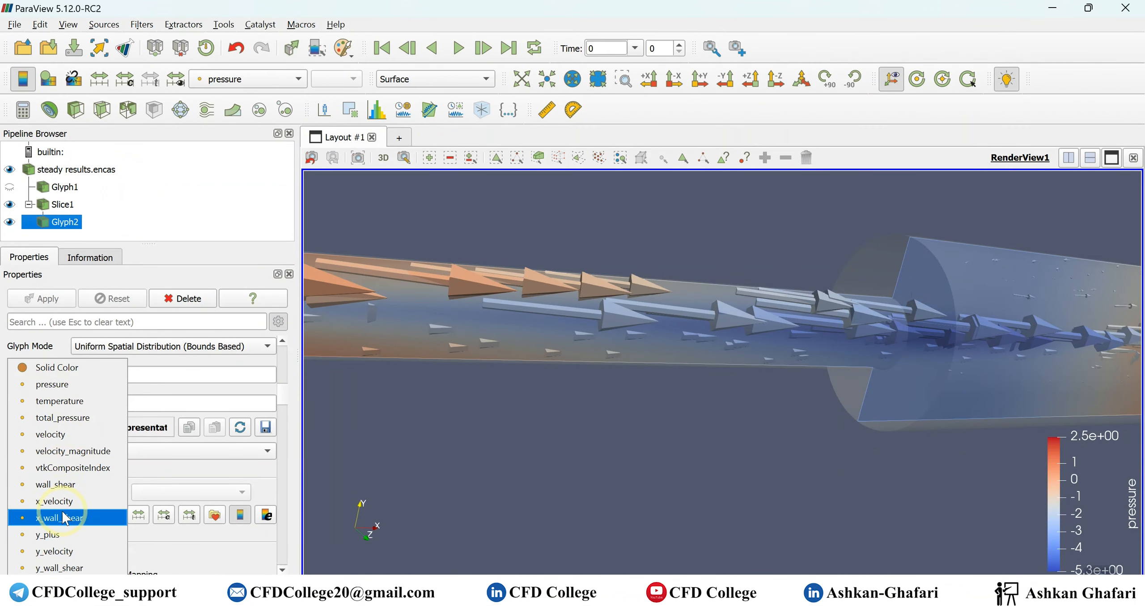
{"action": "left_click", "coordinate": [67, 451]}
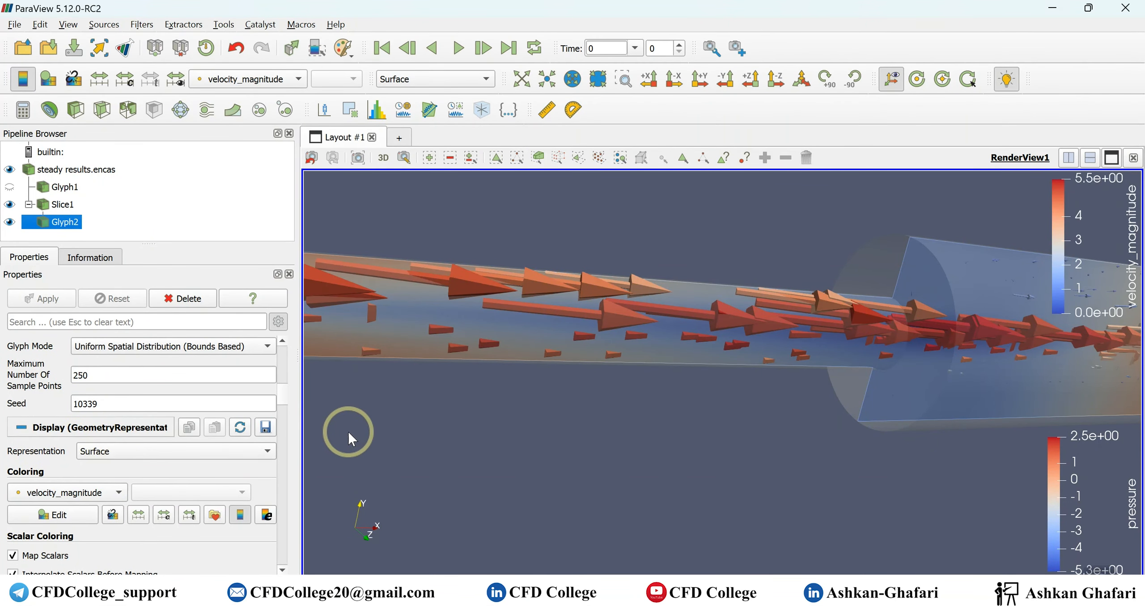
- Change Glyph2's glyph type from solid arrows to 2D Glyph and apply
{"action": "scroll", "coordinate": [108, 362], "scroll_direction": "up", "scroll_amount": 5}
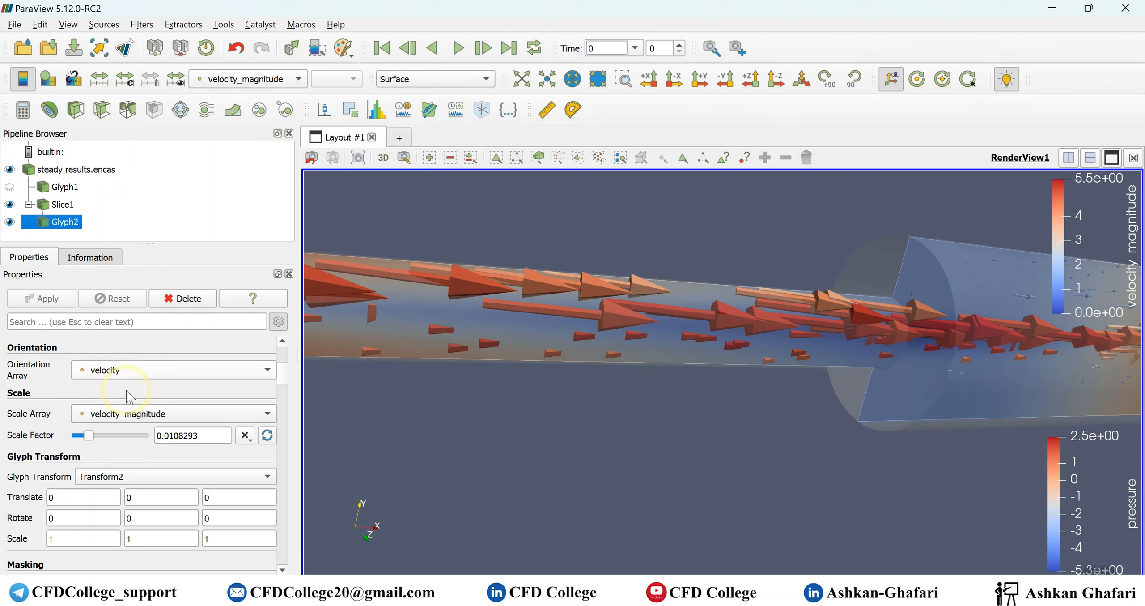
{"action": "scroll", "coordinate": [127, 394], "scroll_direction": "up", "scroll_amount": 3}
{"action": "scroll", "coordinate": [121, 372], "scroll_direction": "up", "scroll_amount": 3}
{"action": "left_click", "coordinate": [122, 386]}
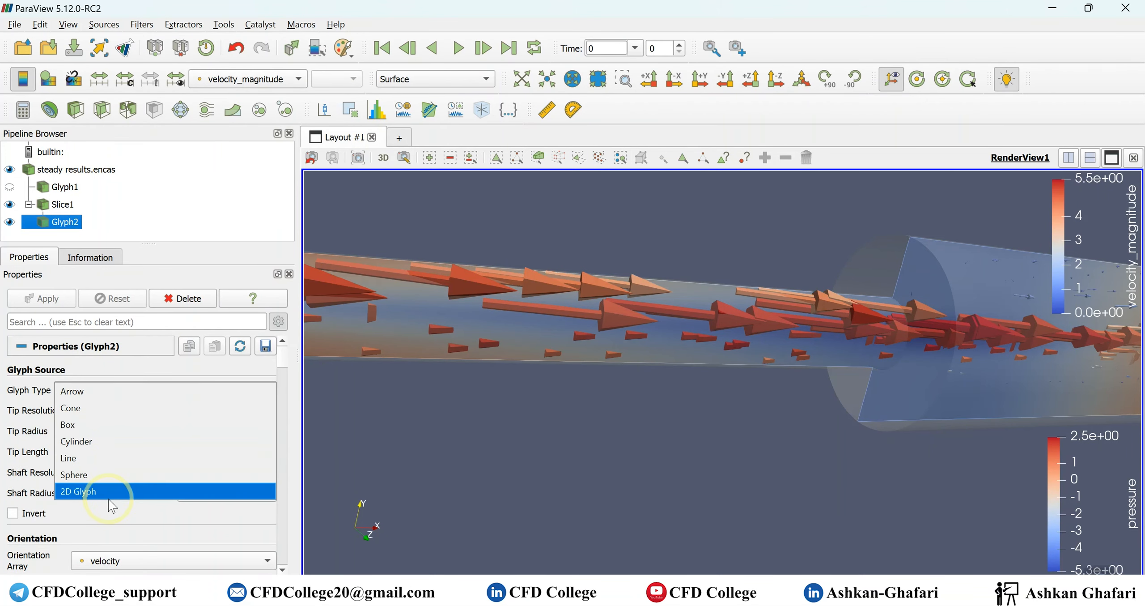
{"action": "left_click", "coordinate": [109, 499]}
{"action": "left_click", "coordinate": [47, 298]}
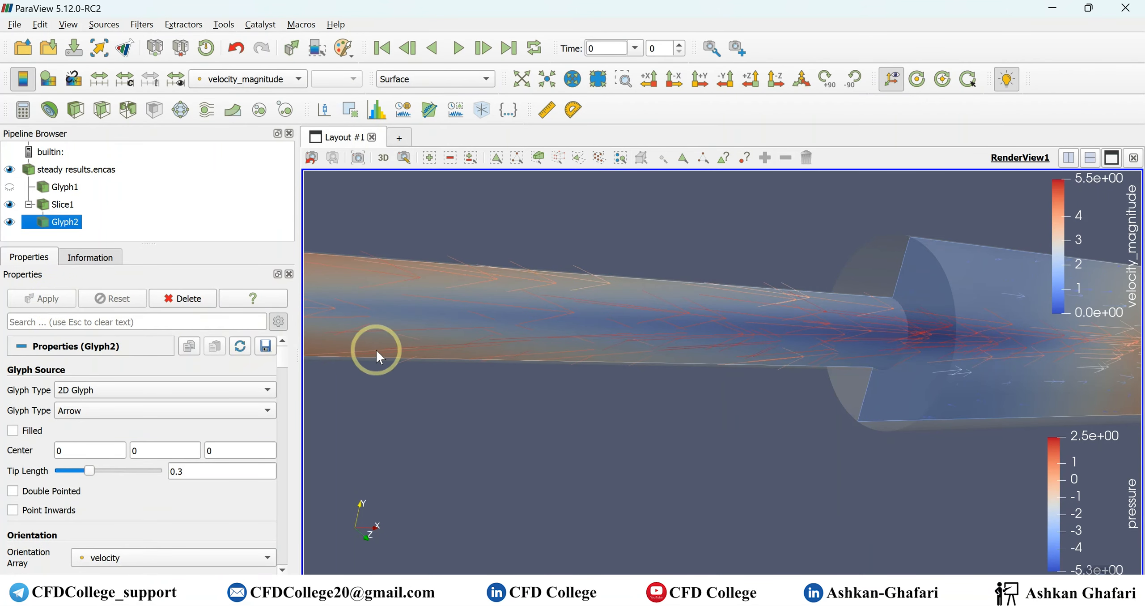
{"action": "left_click_drag", "start_coordinate": [696, 401], "coordinate": [457, 431]}
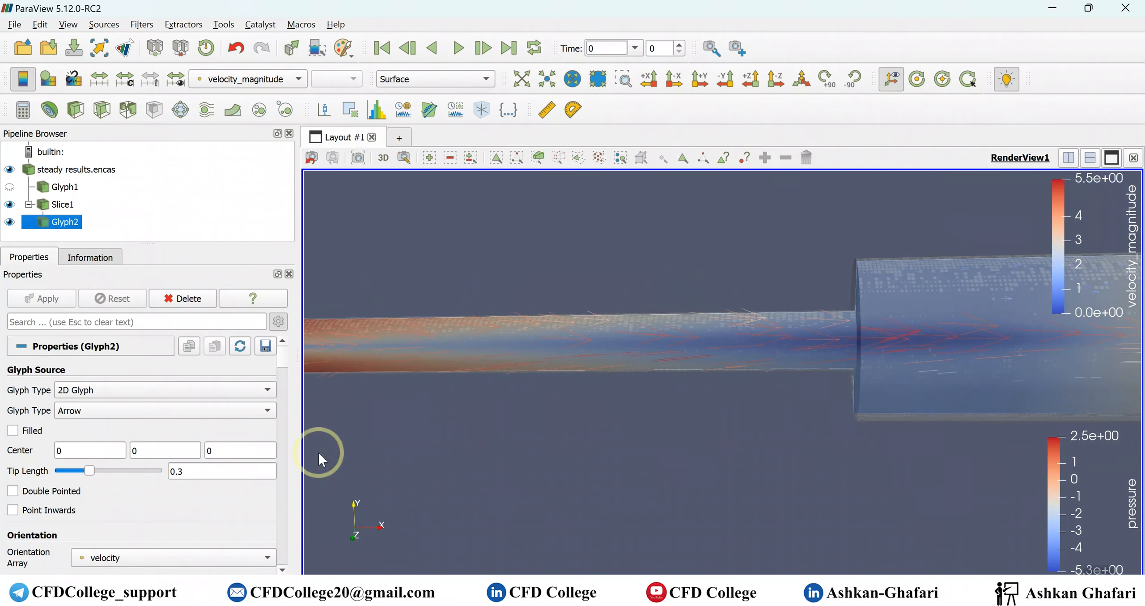
- Raise Glyph2's maximum number of sample points to 500 and apply
{"action": "scroll", "coordinate": [193, 501], "scroll_direction": "down", "scroll_amount": 4}
{"action": "scroll", "coordinate": [109, 496], "scroll_direction": "down", "scroll_amount": 4}
{"action": "double_click", "coordinate": [99, 514]}
{"action": "type", "text": "500"}
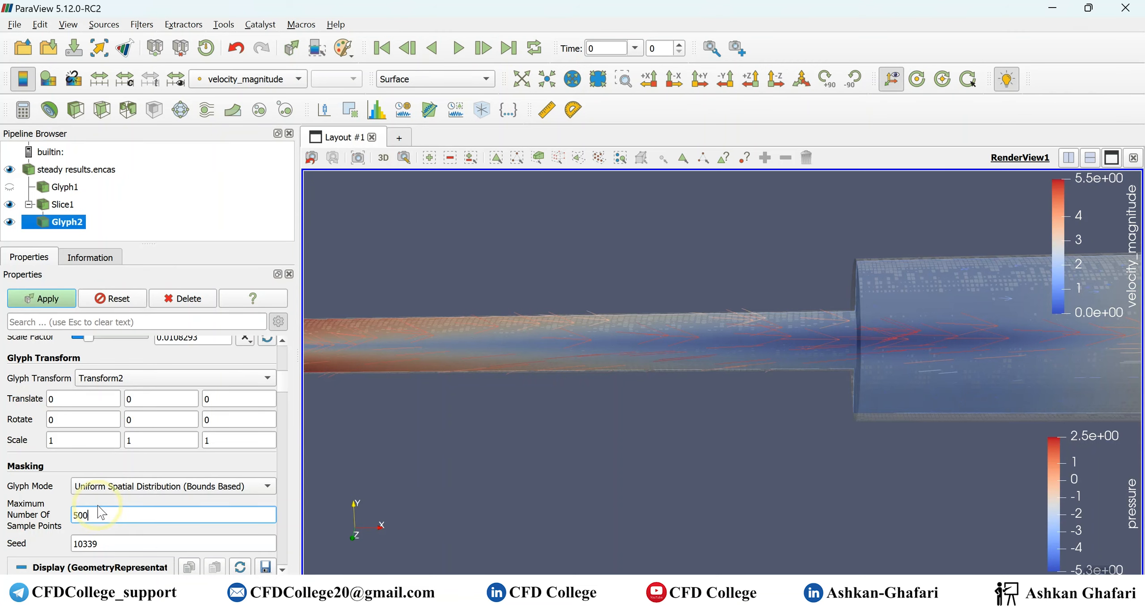
{"action": "left_click", "coordinate": [41, 298]}
{"action": "left_click_drag", "start_coordinate": [766, 472], "coordinate": [353, 535]}
- Align the view with the -Z direction and examine the 2D velocity arrows along the narrow pipe, the expansion and the wide section
{"action": "left_click", "coordinate": [778, 81]}
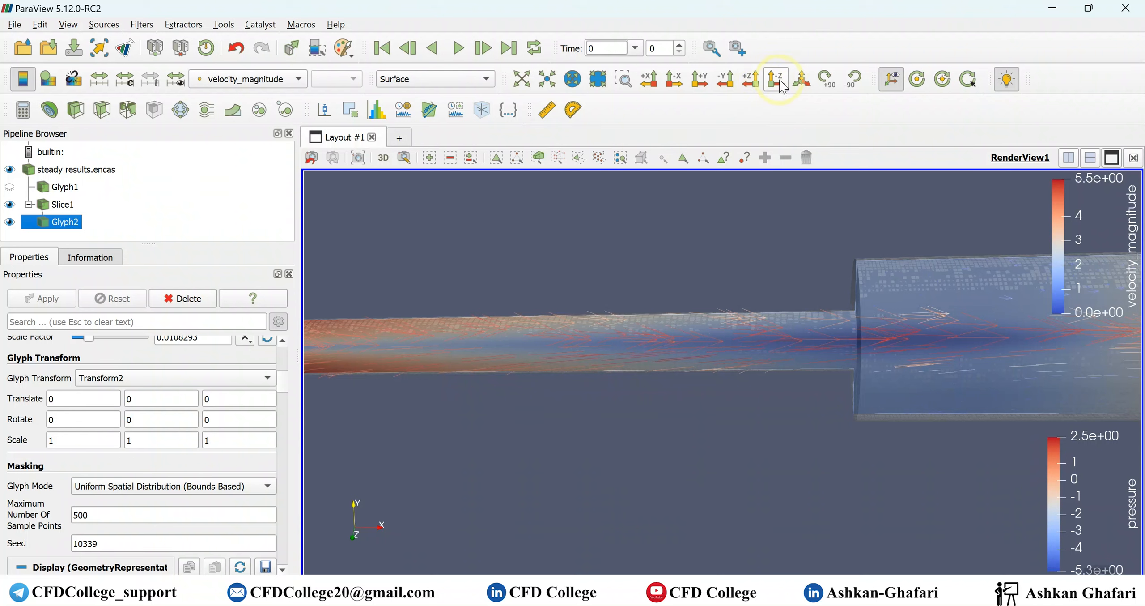
{"action": "left_click", "coordinate": [780, 81]}
{"action": "scroll", "coordinate": [762, 367], "scroll_direction": "down", "scroll_amount": 3}
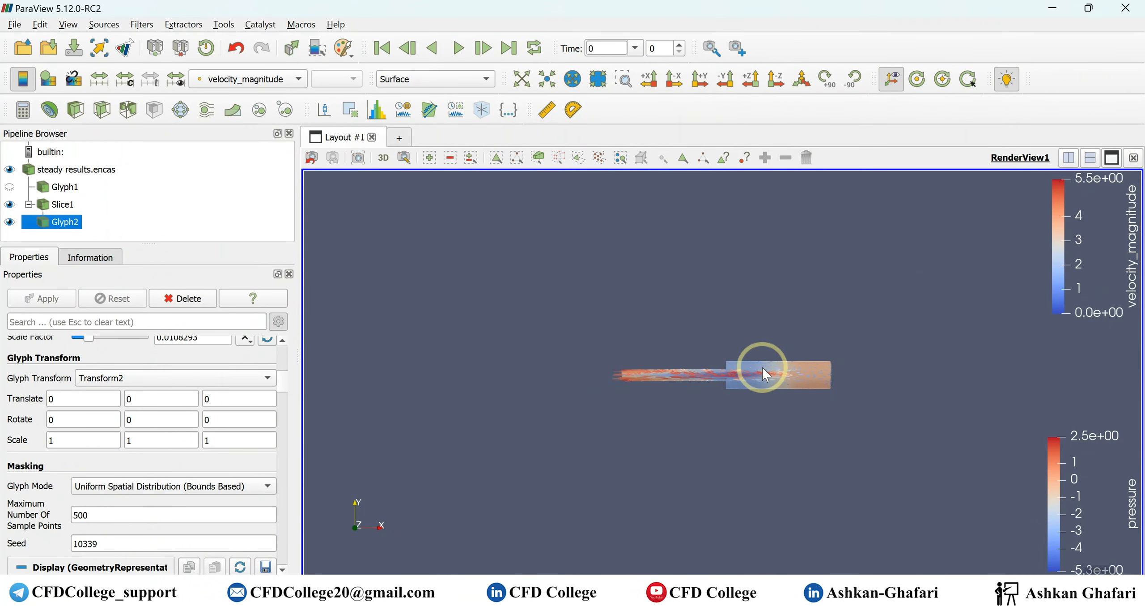
{"action": "scroll", "coordinate": [762, 367], "scroll_direction": "up", "scroll_amount": 5}
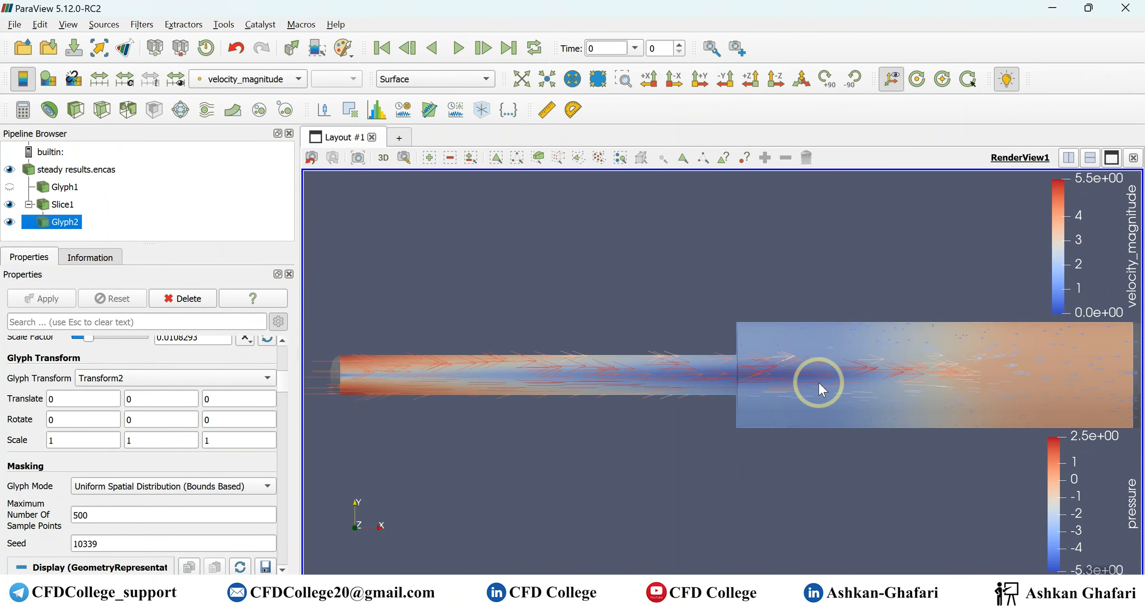
{"action": "scroll", "coordinate": [854, 397], "scroll_direction": "up", "scroll_amount": 3}
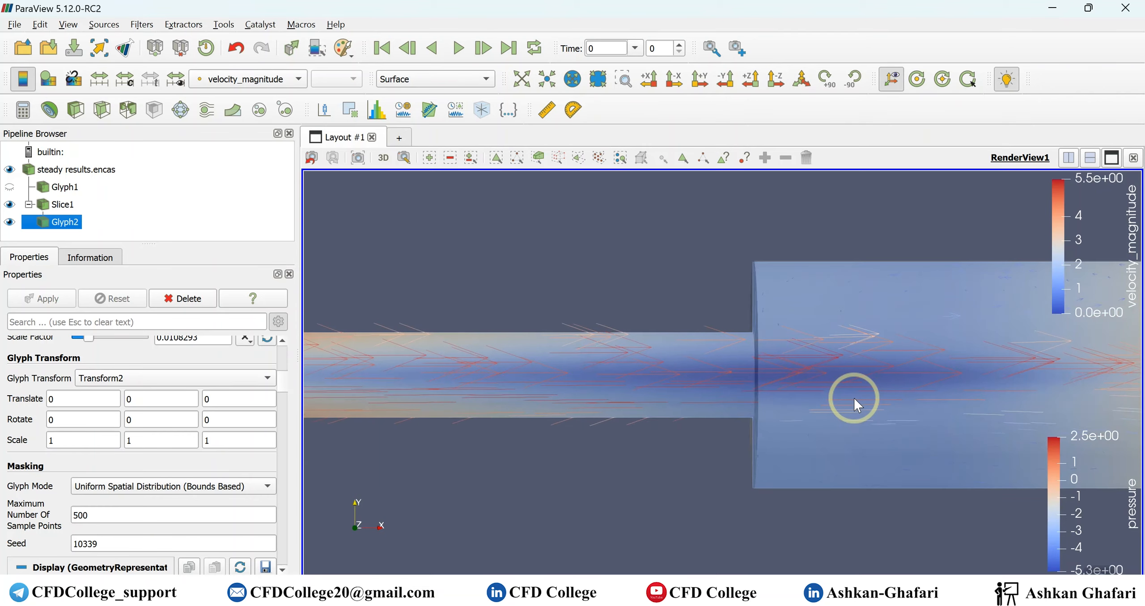
{"action": "scroll", "coordinate": [854, 397], "scroll_direction": "up", "scroll_amount": 2}
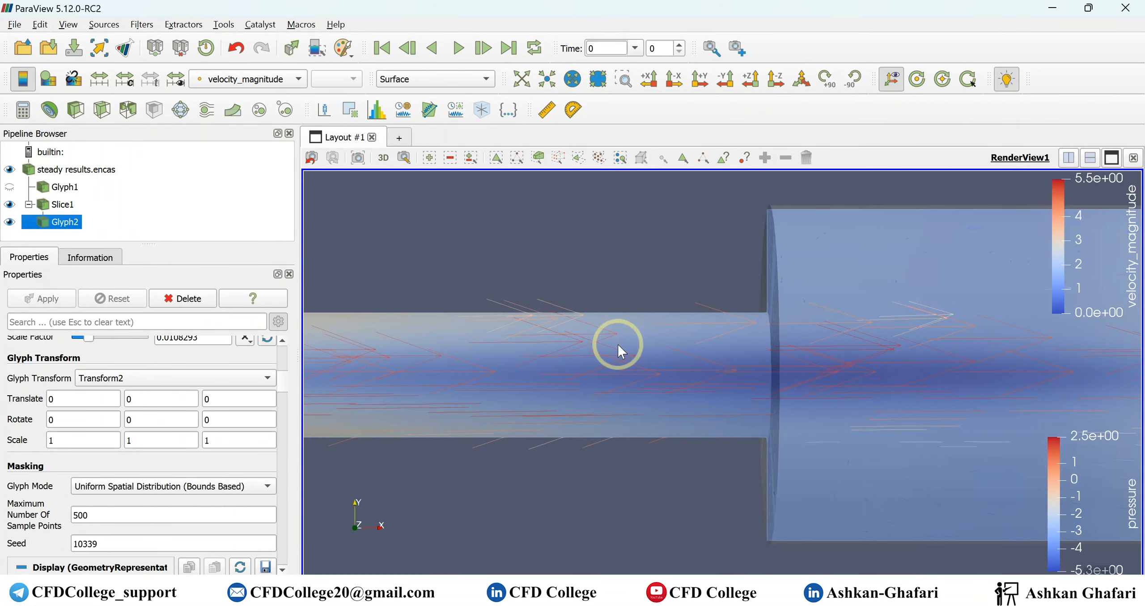
{"action": "scroll", "coordinate": [795, 371], "scroll_direction": "down", "scroll_amount": 5}
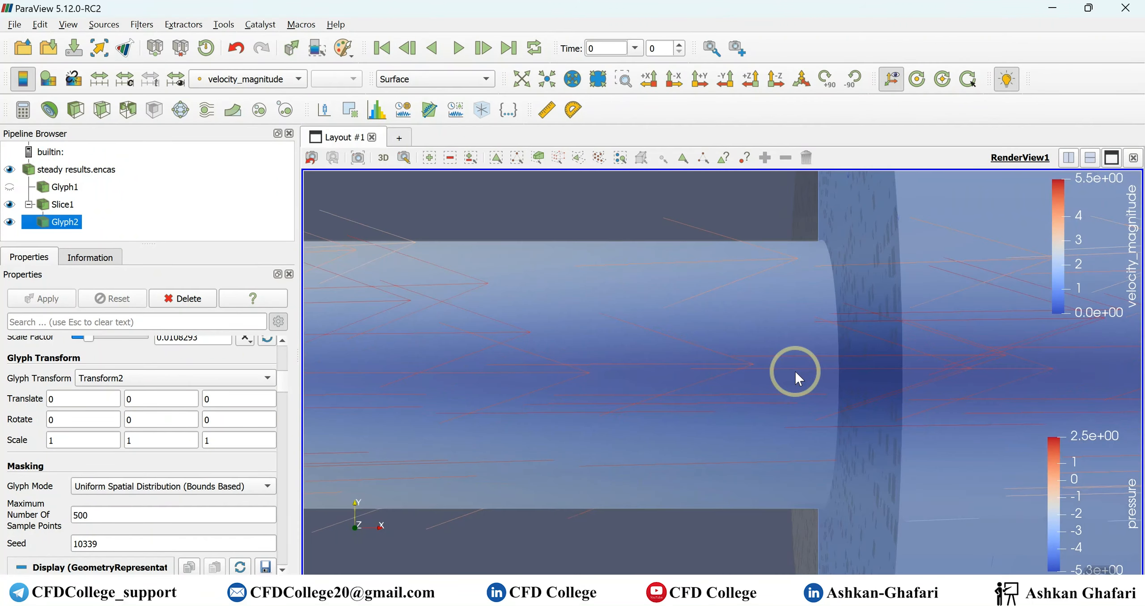
{"action": "scroll", "coordinate": [795, 370], "scroll_direction": "down", "scroll_amount": 2}
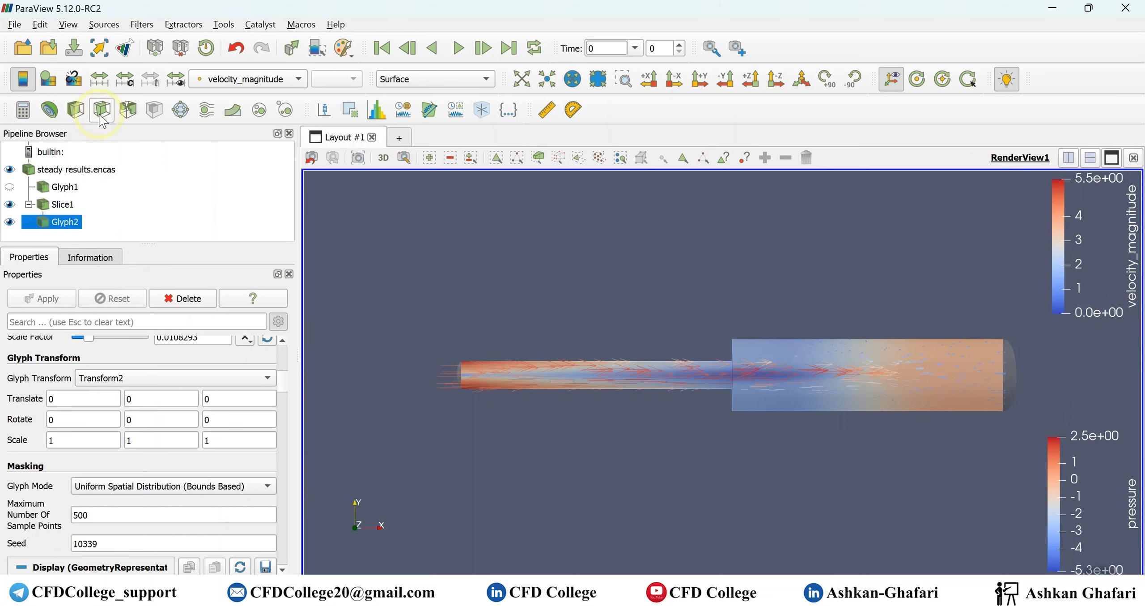
{"action": "scroll", "coordinate": [864, 370], "scroll_direction": "up", "scroll_amount": 2}
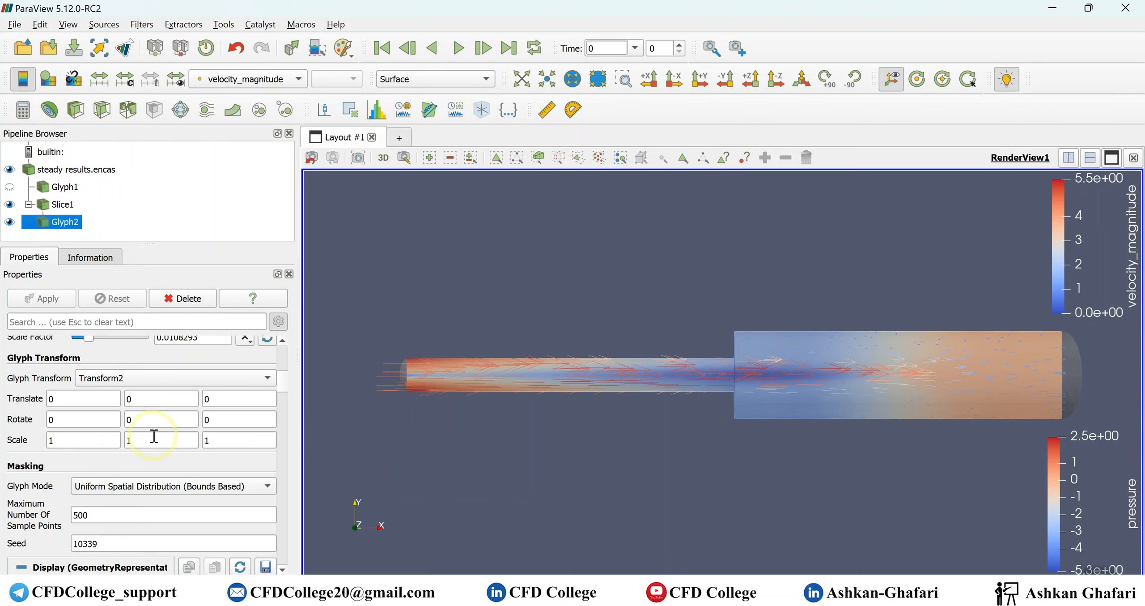
{"action": "scroll", "coordinate": [132, 466], "scroll_direction": "up", "scroll_amount": 3}
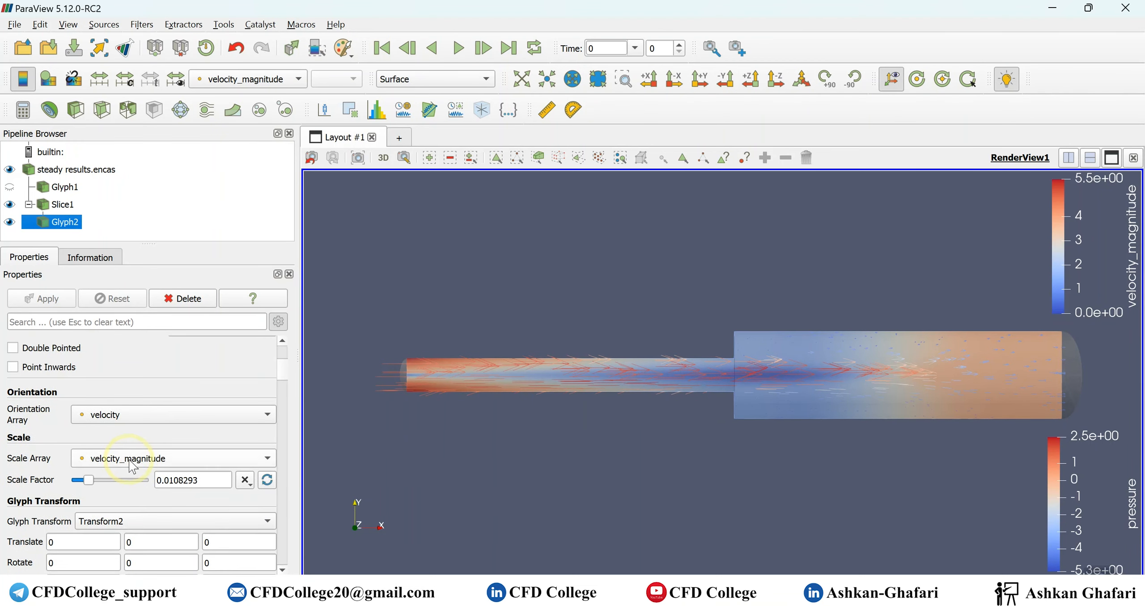
{"action": "scroll", "coordinate": [132, 466], "scroll_direction": "up", "scroll_amount": 3}
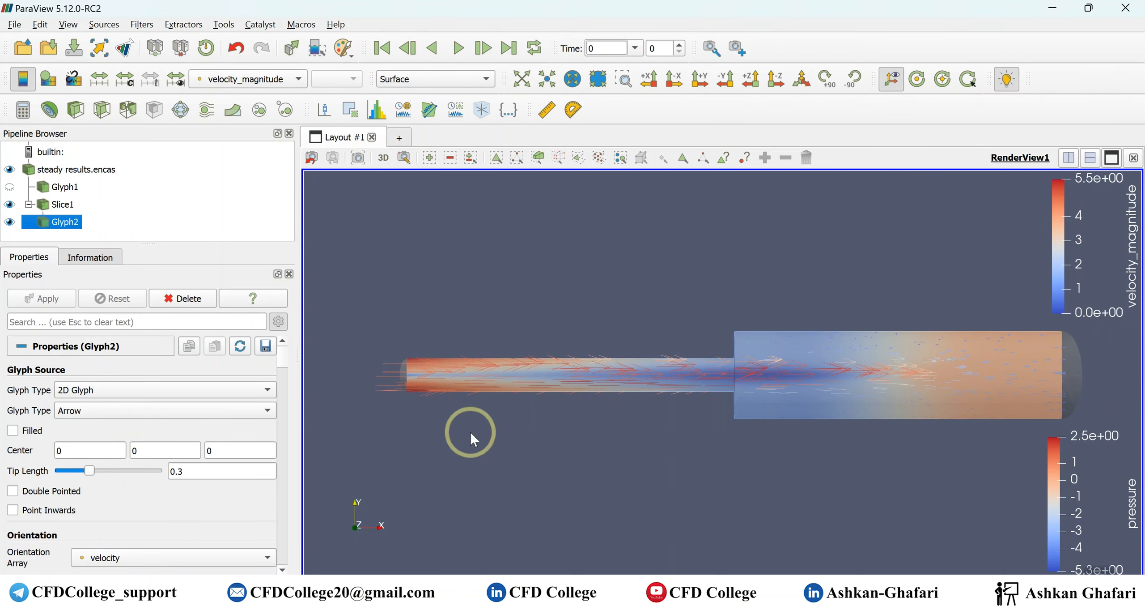
- Launch a second, empty ParaView session and maximize its window
{"action": "key", "text": "super"}
{"action": "type", "text": "para"}
{"action": "key", "text": "Return"}
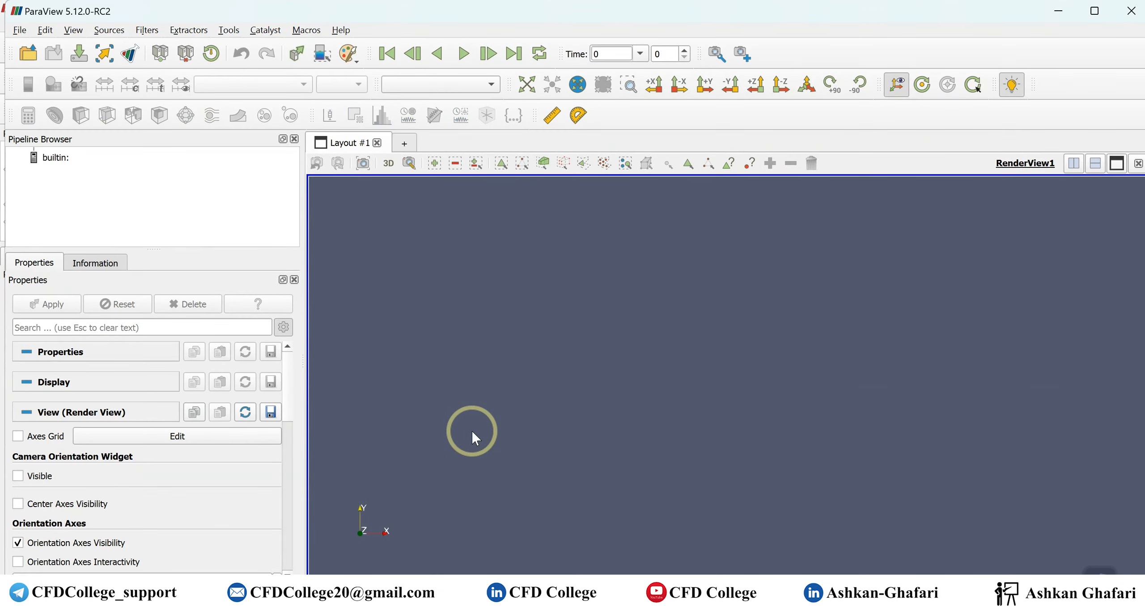
{"action": "left_click", "coordinate": [797, 506]}
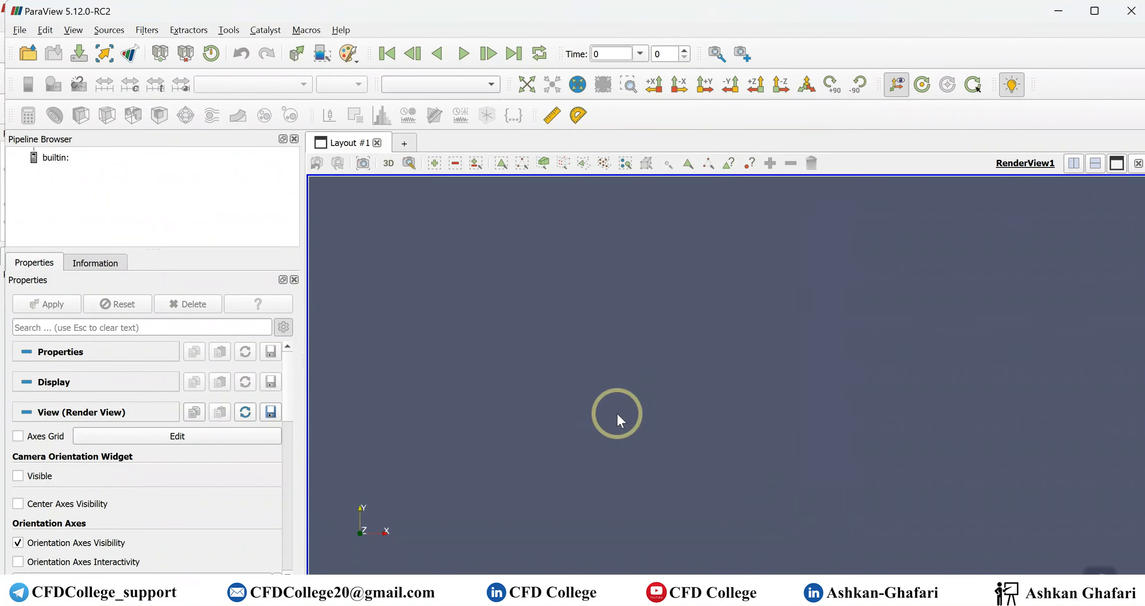
{"action": "double_click", "coordinate": [113, 13]}
- Open paraview.encas from the Transient folder and apply it to load the transient results
{"action": "left_click", "coordinate": [22, 46]}
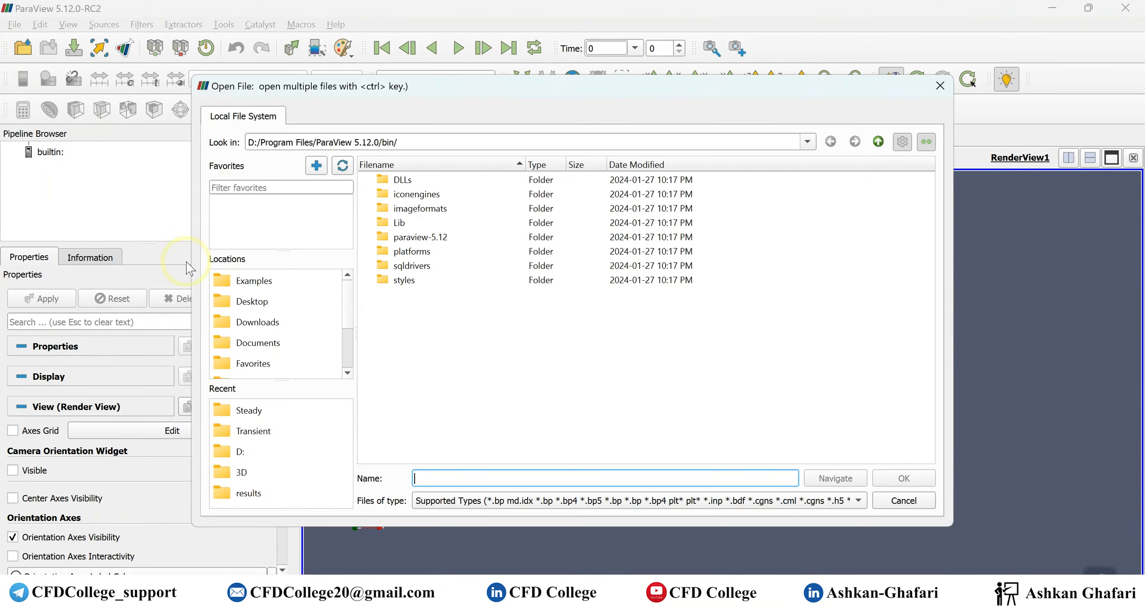
{"action": "left_click", "coordinate": [276, 433]}
{"action": "left_click", "coordinate": [430, 180]}
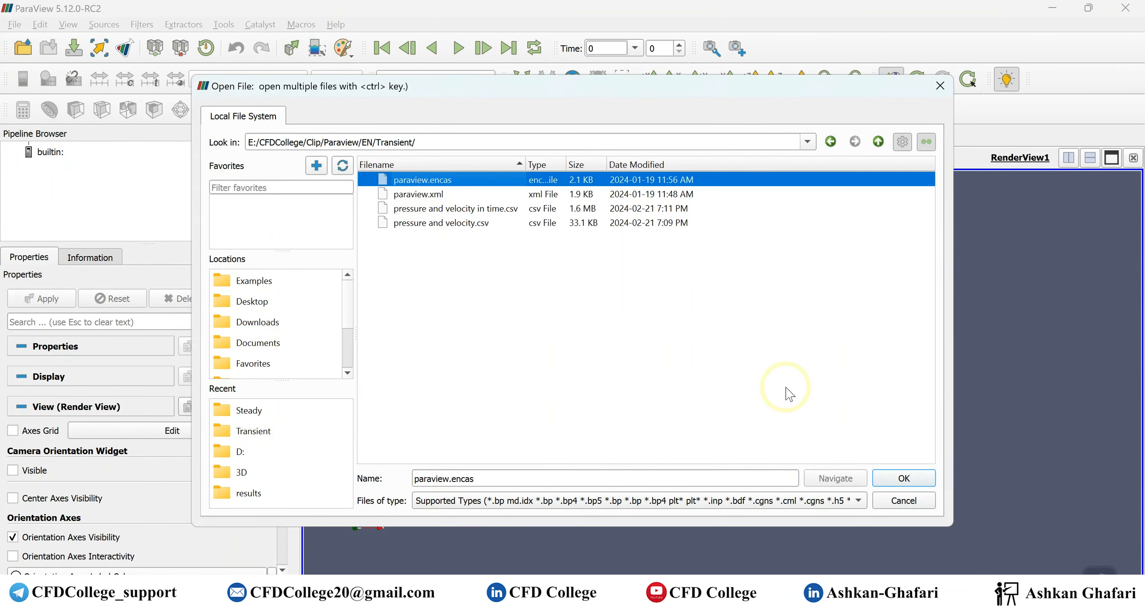
{"action": "left_click", "coordinate": [903, 478]}
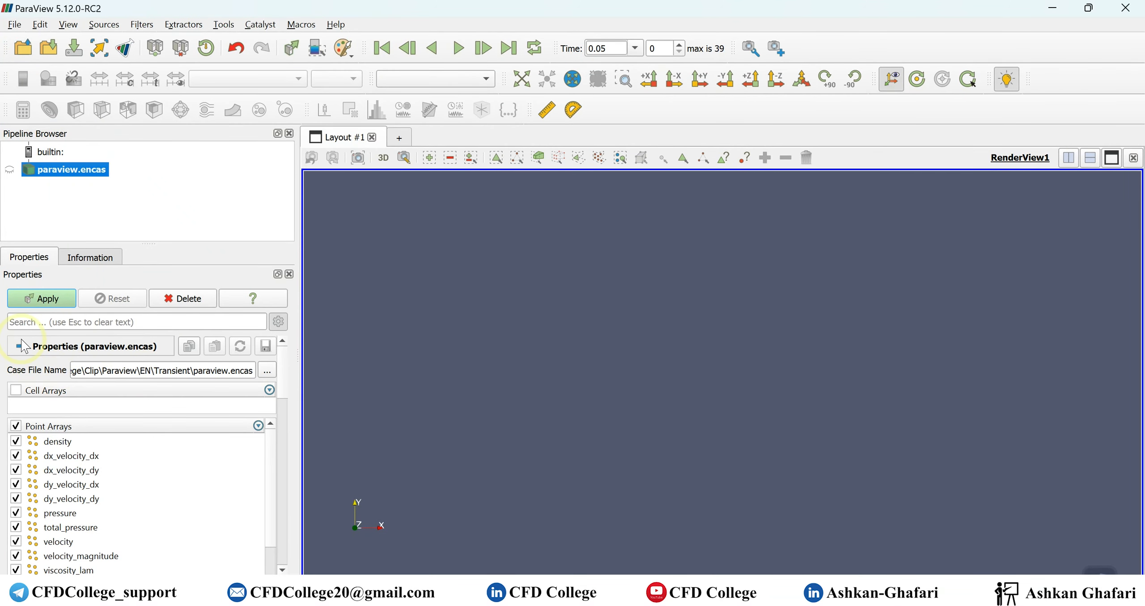
{"action": "left_click", "coordinate": [41, 298]}
{"action": "scroll", "coordinate": [669, 389], "scroll_direction": "down", "scroll_amount": 5}
{"action": "scroll", "coordinate": [670, 383], "scroll_direction": "up", "scroll_amount": 10}
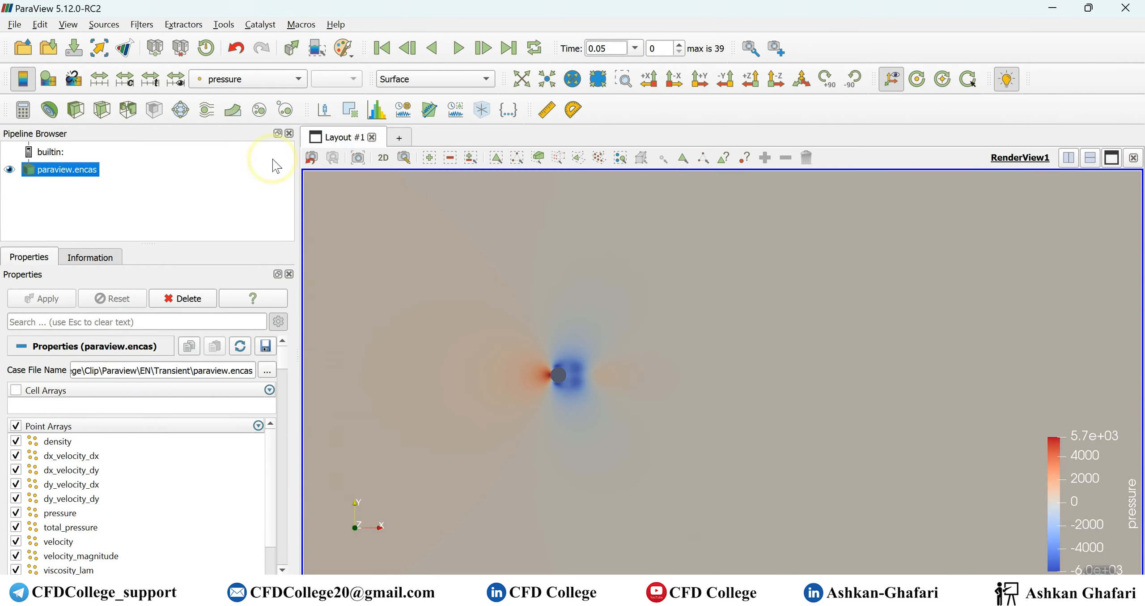
- Color the transient paraview.encas results by velocity_magnitude and center the view on the flow around the cylinder
{"action": "left_click", "coordinate": [256, 80]}
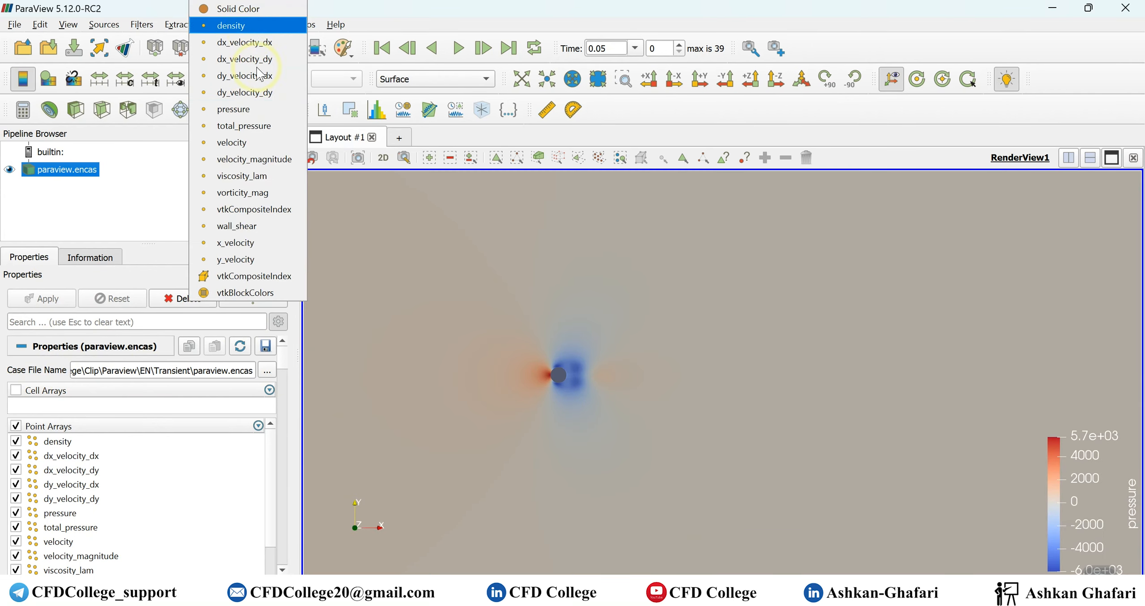
{"action": "left_click", "coordinate": [263, 162]}
{"action": "right_click_drag", "start_coordinate": [598, 372], "coordinate": [605, 378]}
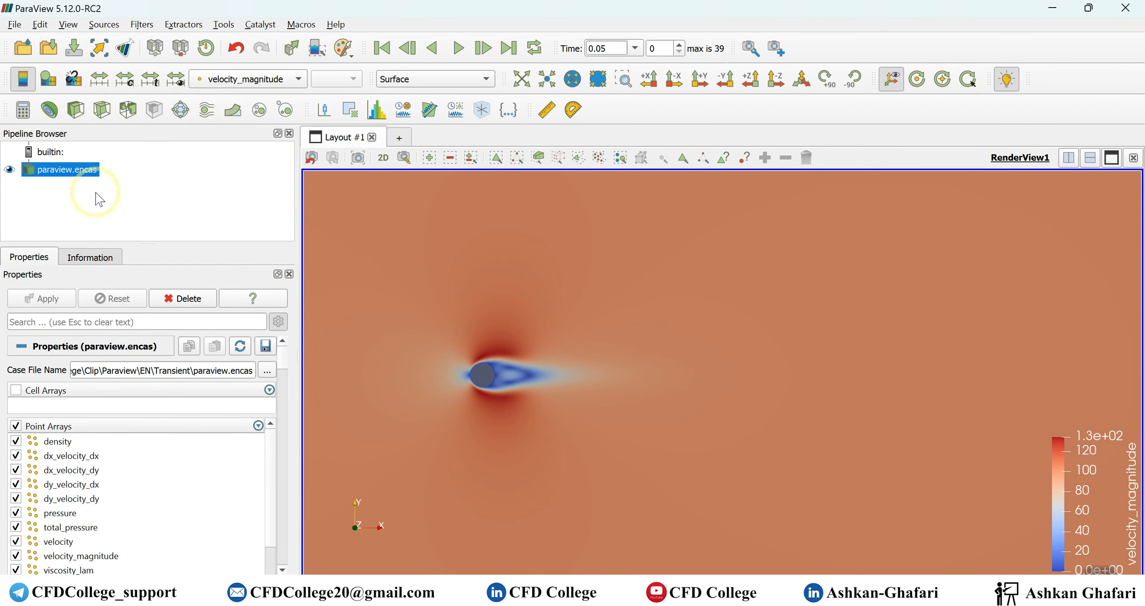
- Add a Glyph filter to paraview.encas with the 2D Glyph type and No scale array
{"action": "left_click", "coordinate": [180, 109]}
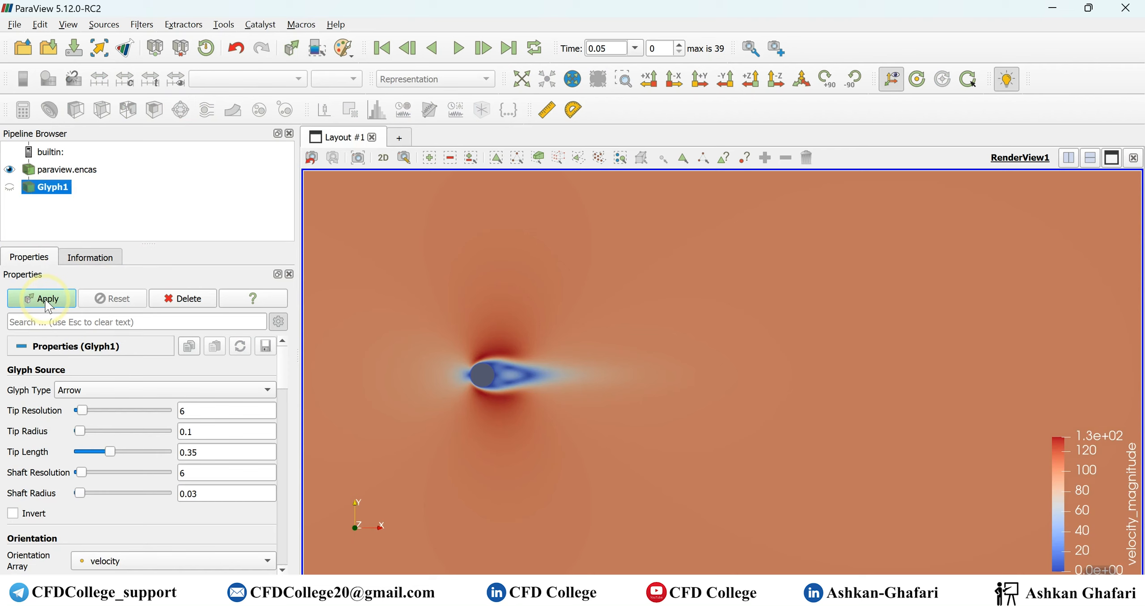
{"action": "left_click", "coordinate": [94, 390]}
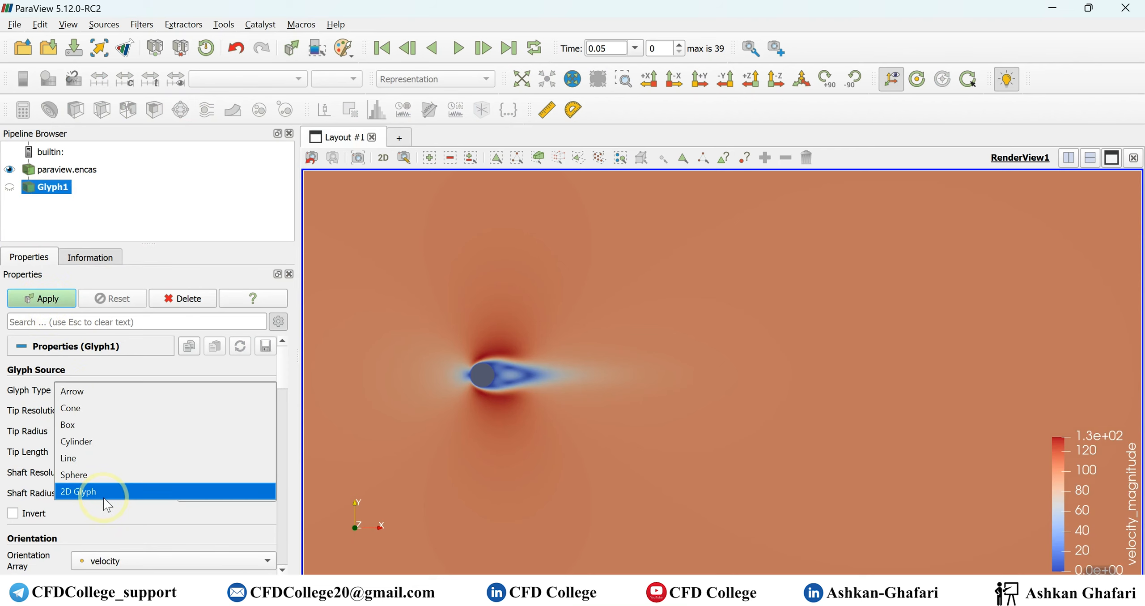
{"action": "left_click", "coordinate": [94, 487]}
{"action": "scroll", "coordinate": [134, 485], "scroll_direction": "down", "scroll_amount": 3}
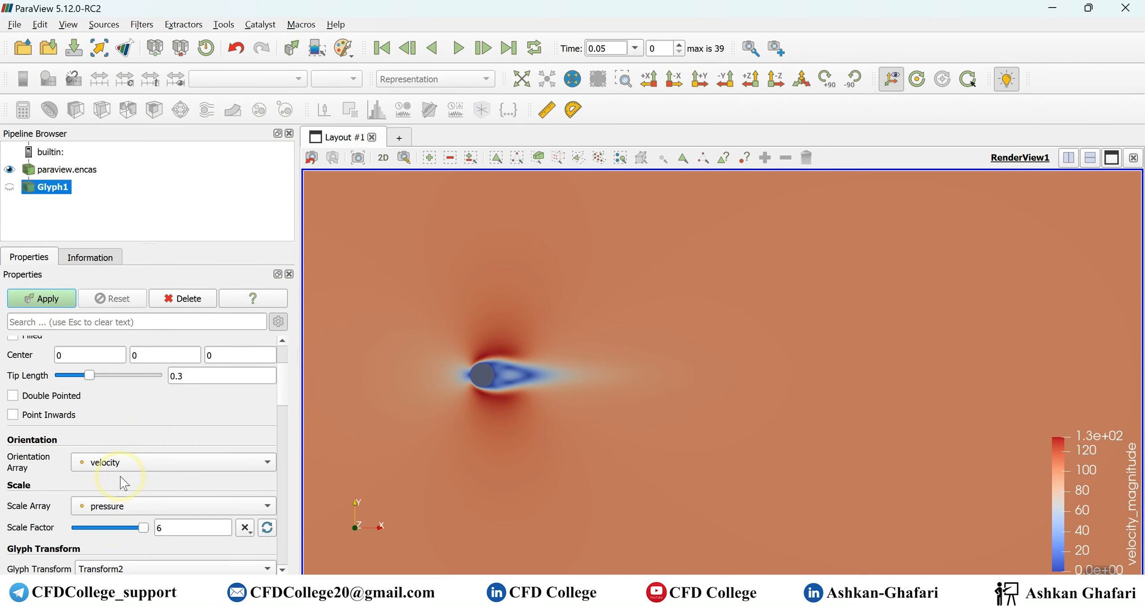
{"action": "left_click", "coordinate": [124, 510]}
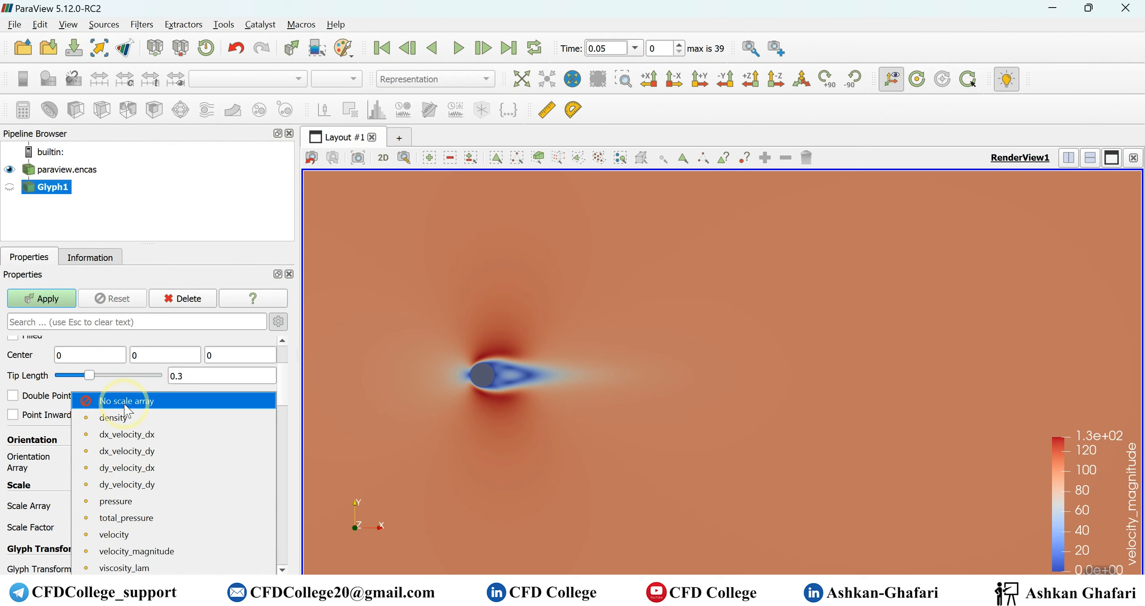
{"action": "left_click", "coordinate": [152, 405]}
{"action": "scroll", "coordinate": [163, 419], "scroll_direction": "down", "scroll_amount": 3}
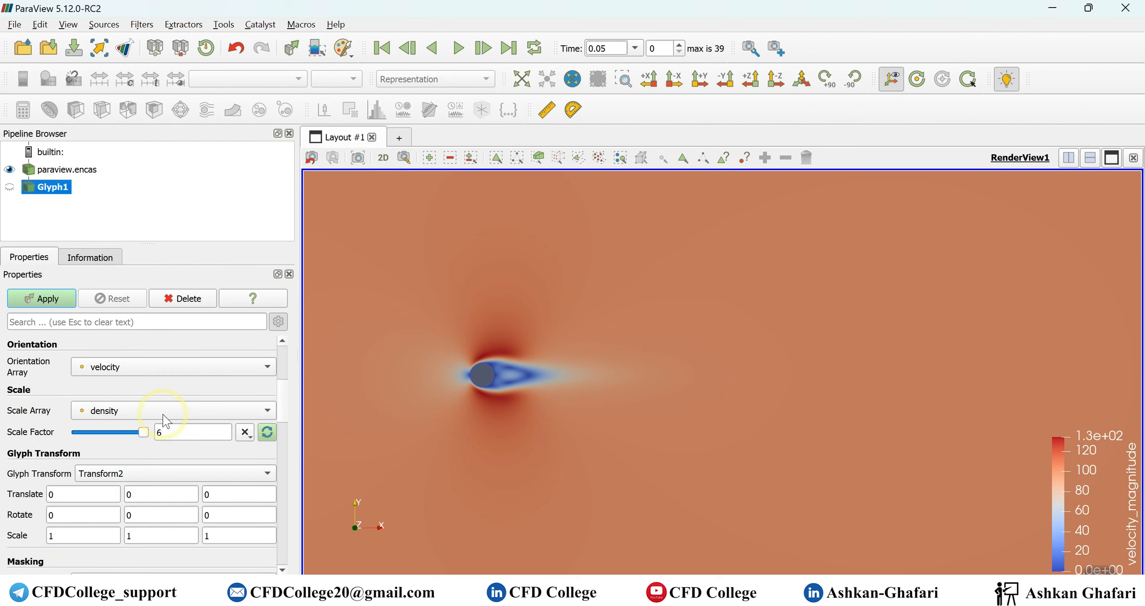
{"action": "left_click", "coordinate": [140, 410]}
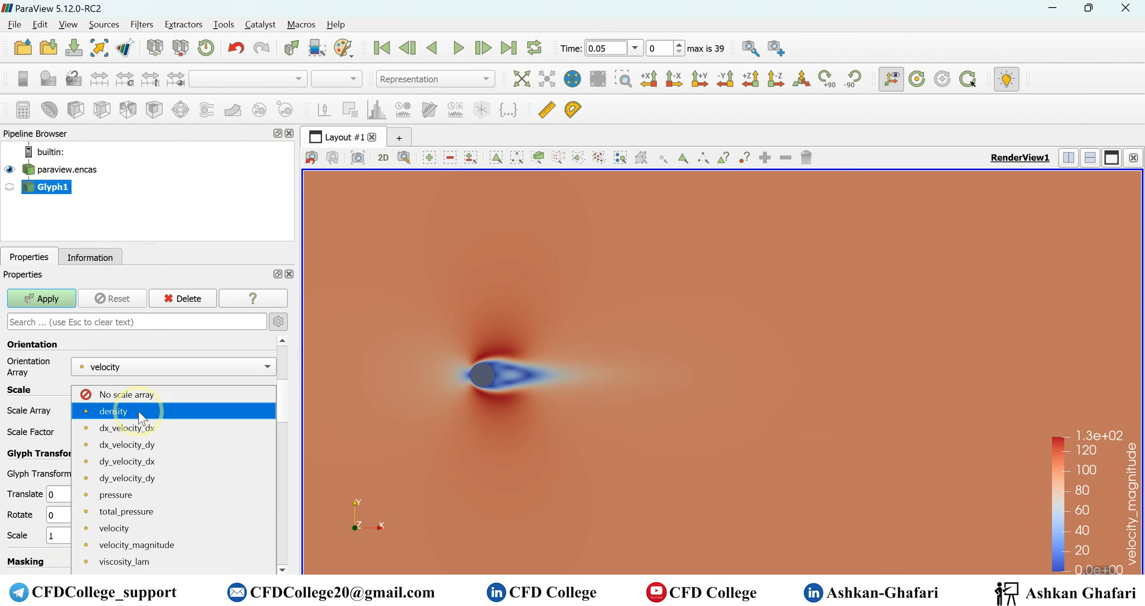
{"action": "left_click", "coordinate": [143, 394]}
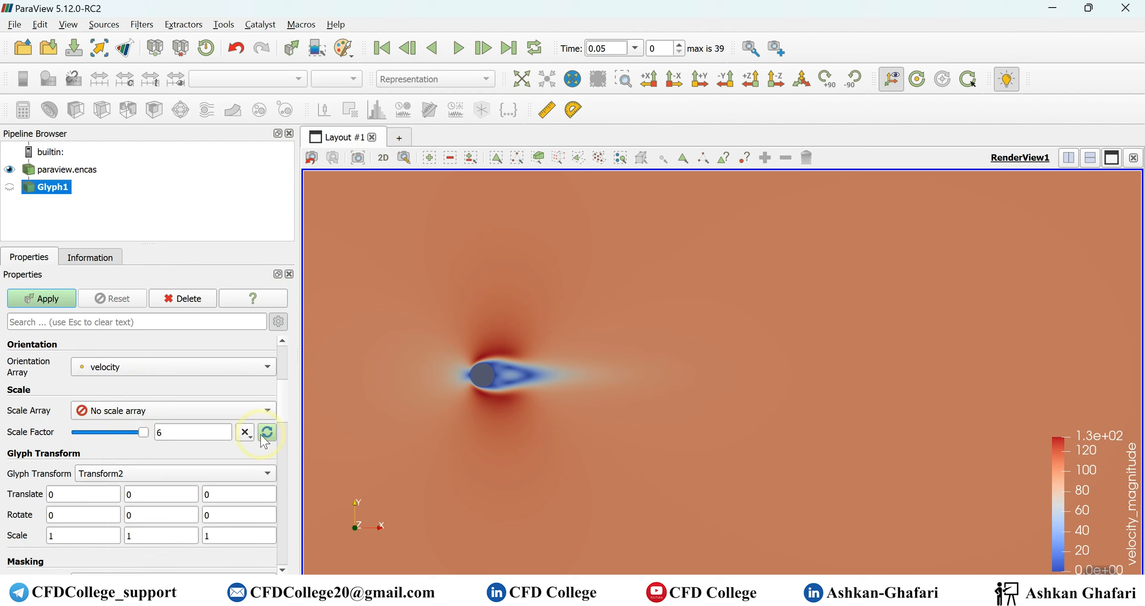
- Limit the glyphs to a maximum of 2000 sample points and apply the filter
{"action": "scroll", "coordinate": [79, 440], "scroll_direction": "down", "scroll_amount": 3}
{"action": "scroll", "coordinate": [79, 441], "scroll_direction": "down", "scroll_amount": 1}
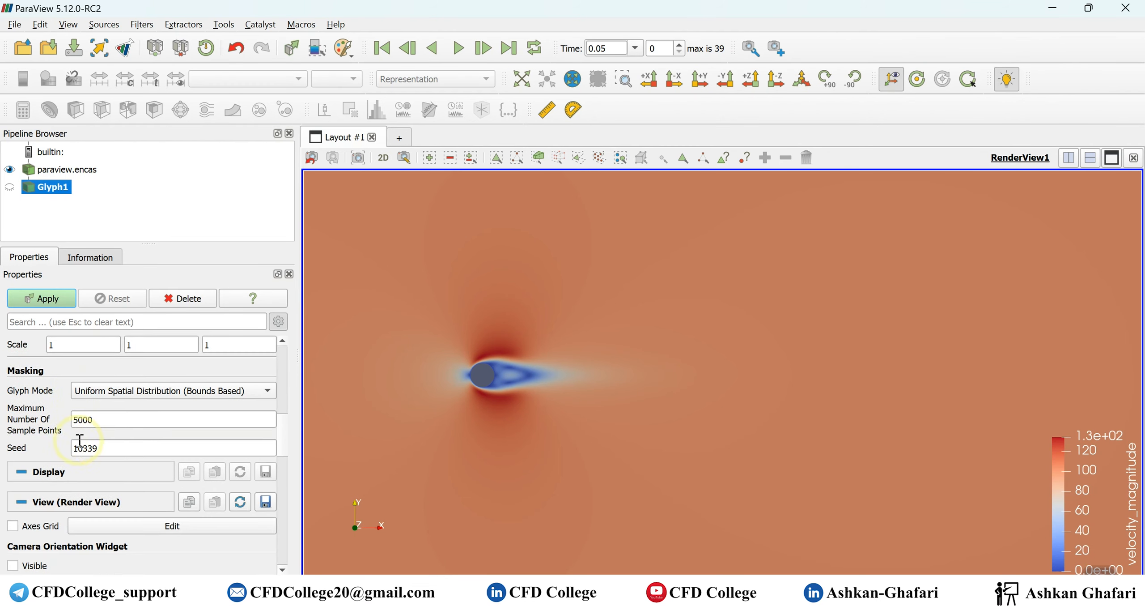
{"action": "double_click", "coordinate": [105, 423]}
{"action": "type", "text": "2000"}
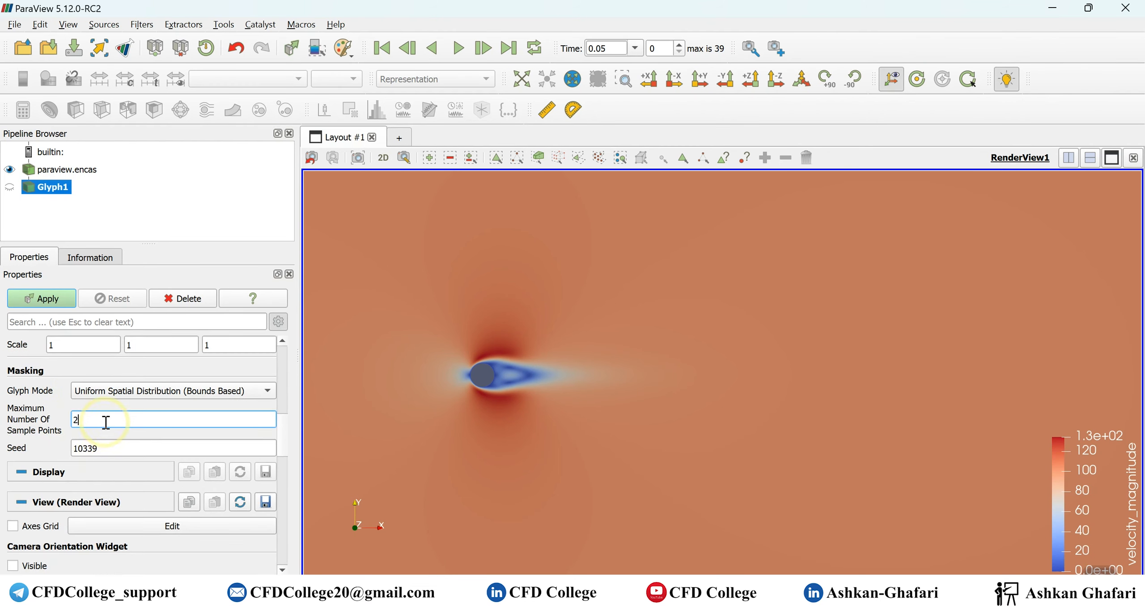
{"action": "left_click", "coordinate": [57, 304]}
{"action": "scroll", "coordinate": [677, 445], "scroll_direction": "up", "scroll_amount": 2}
{"action": "scroll", "coordinate": [677, 444], "scroll_direction": "down", "scroll_amount": 10}
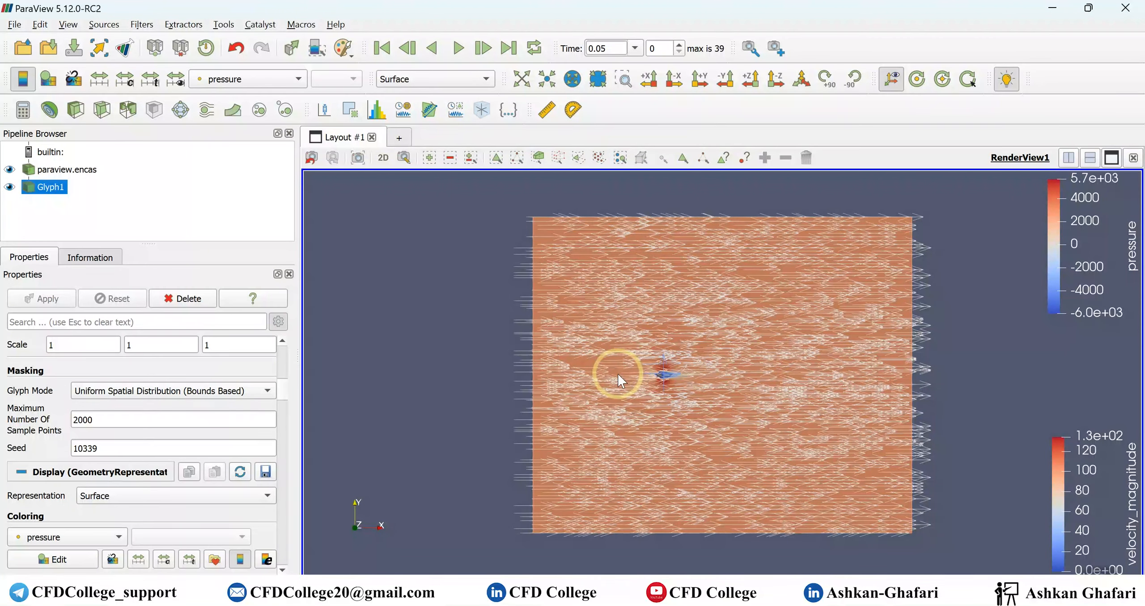
- Color the glyphs by velocity_magnitude and inspect the arrows around the cylinder
{"action": "scroll", "coordinate": [62, 495], "scroll_direction": "down", "scroll_amount": 1}
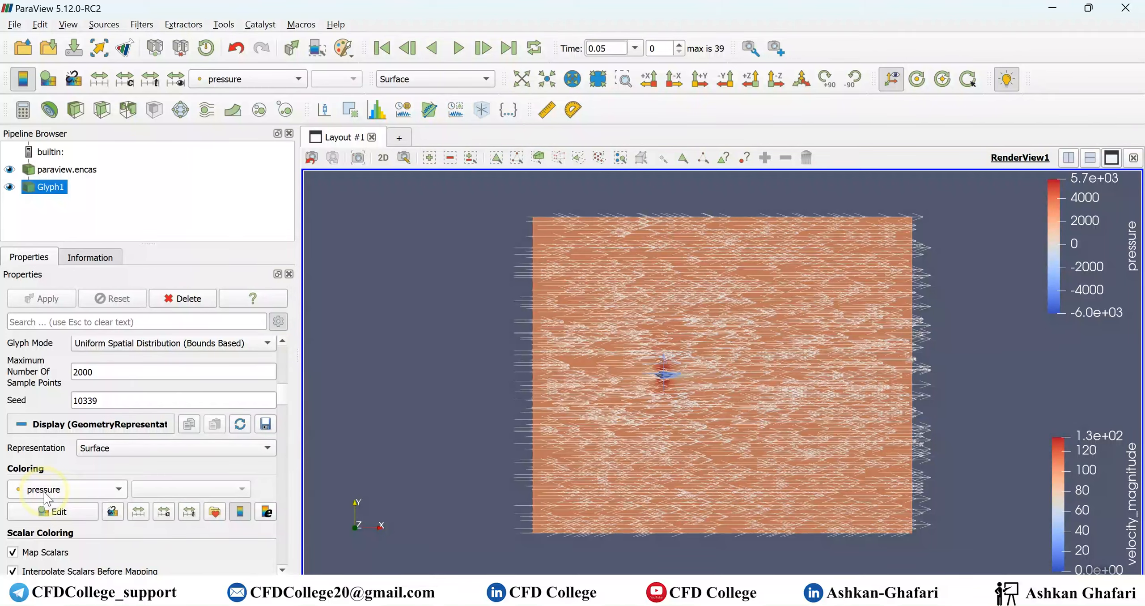
{"action": "left_click", "coordinate": [47, 496]}
{"action": "left_click", "coordinate": [45, 504]}
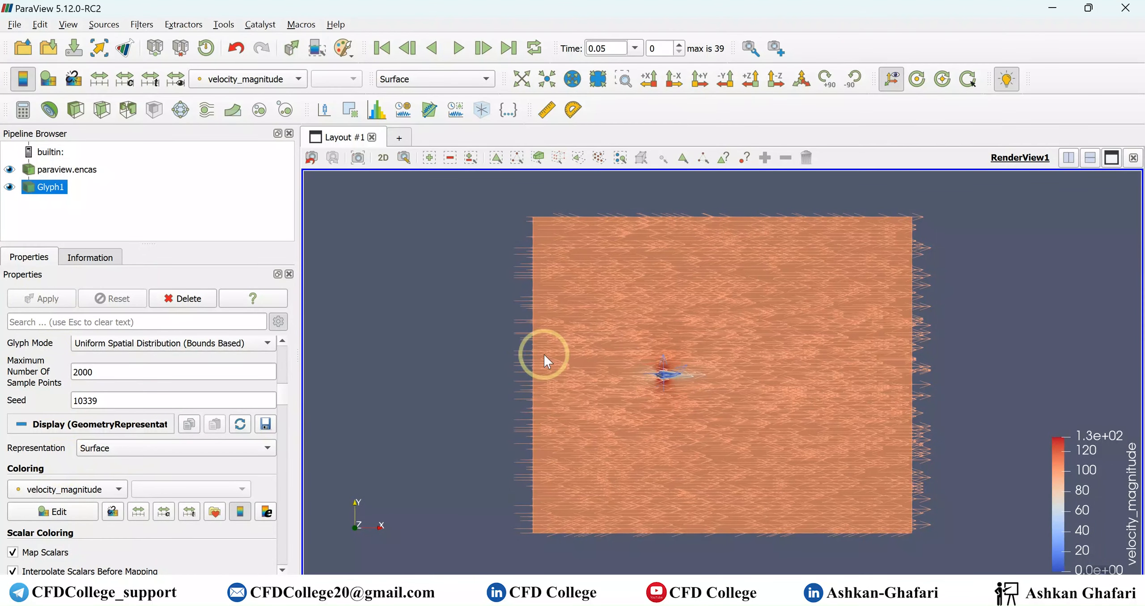
{"action": "scroll", "coordinate": [544, 355], "scroll_direction": "up", "scroll_amount": 5}
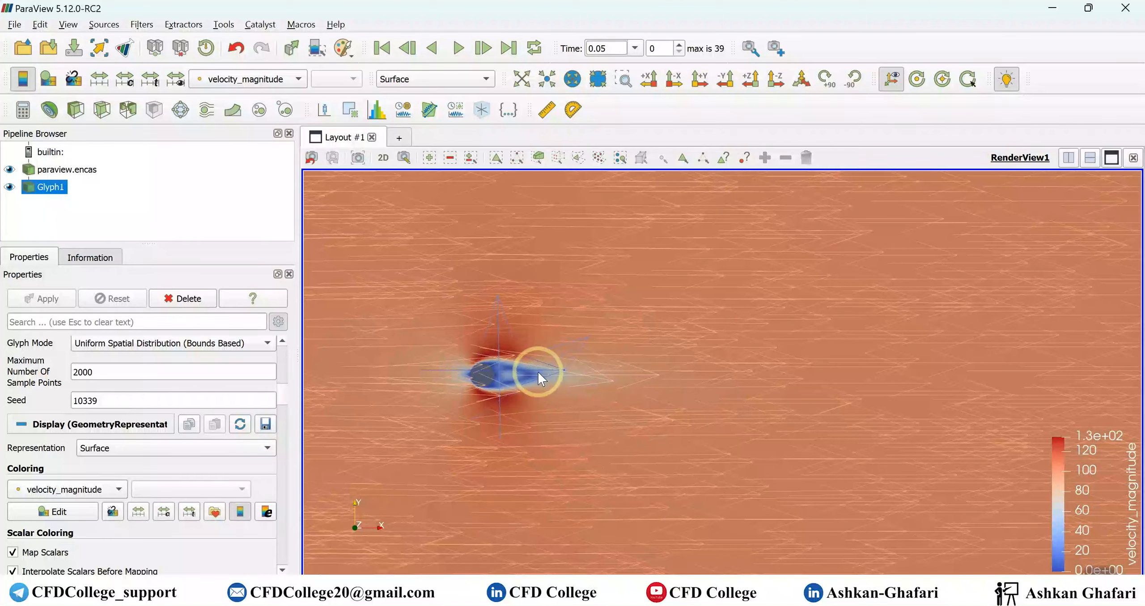
{"action": "scroll", "coordinate": [569, 415], "scroll_direction": "down", "scroll_amount": 6}
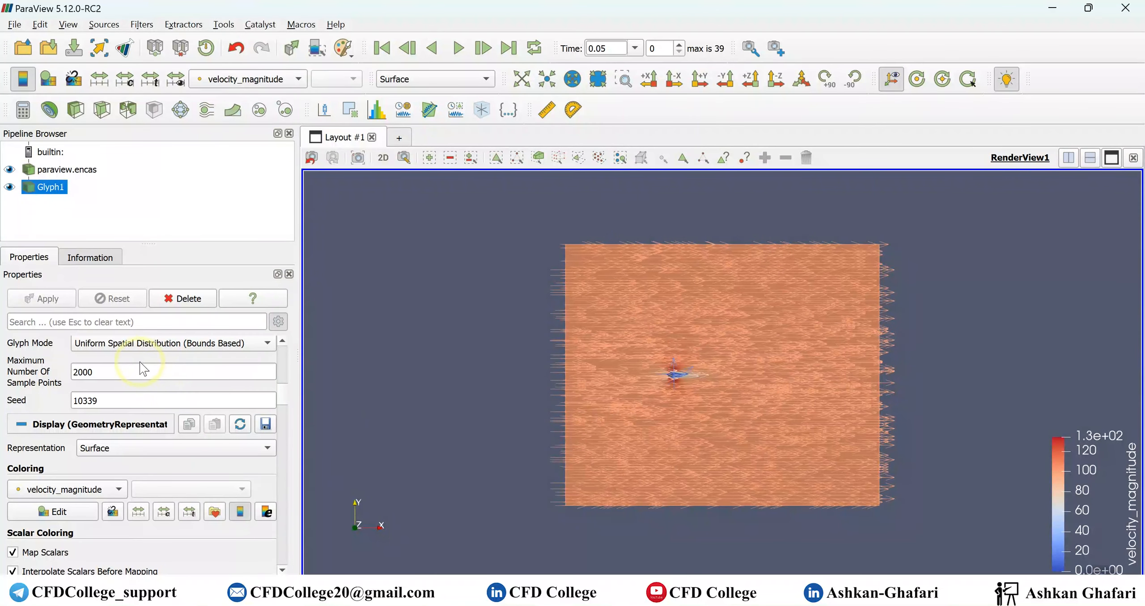
{"action": "scroll", "coordinate": [125, 358], "scroll_direction": "up", "scroll_amount": 1}
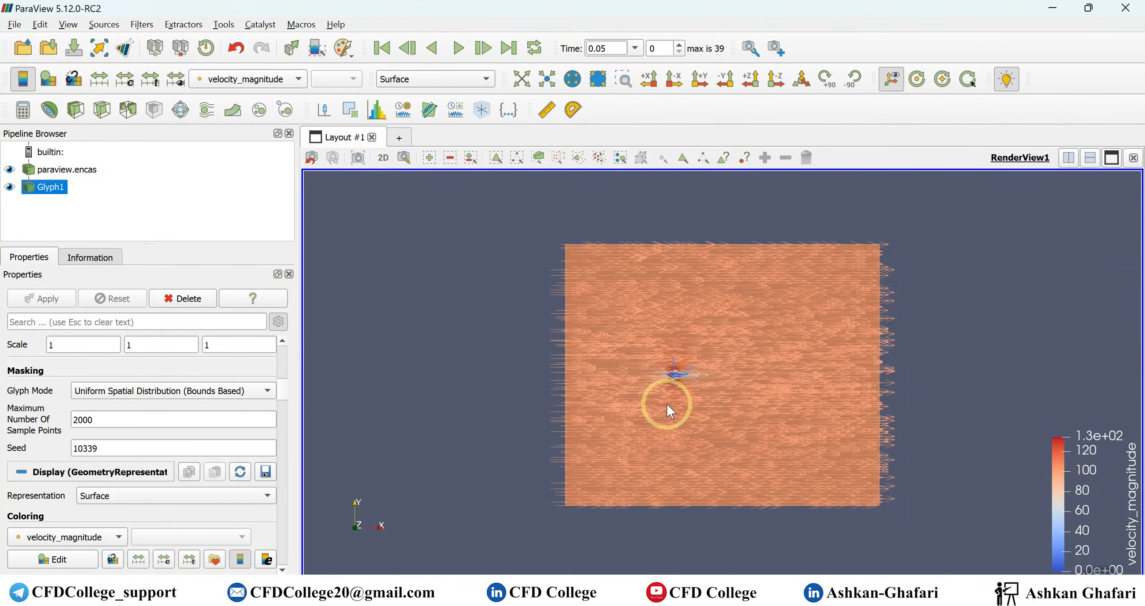
{"action": "scroll", "coordinate": [667, 403], "scroll_direction": "up", "scroll_amount": 5}
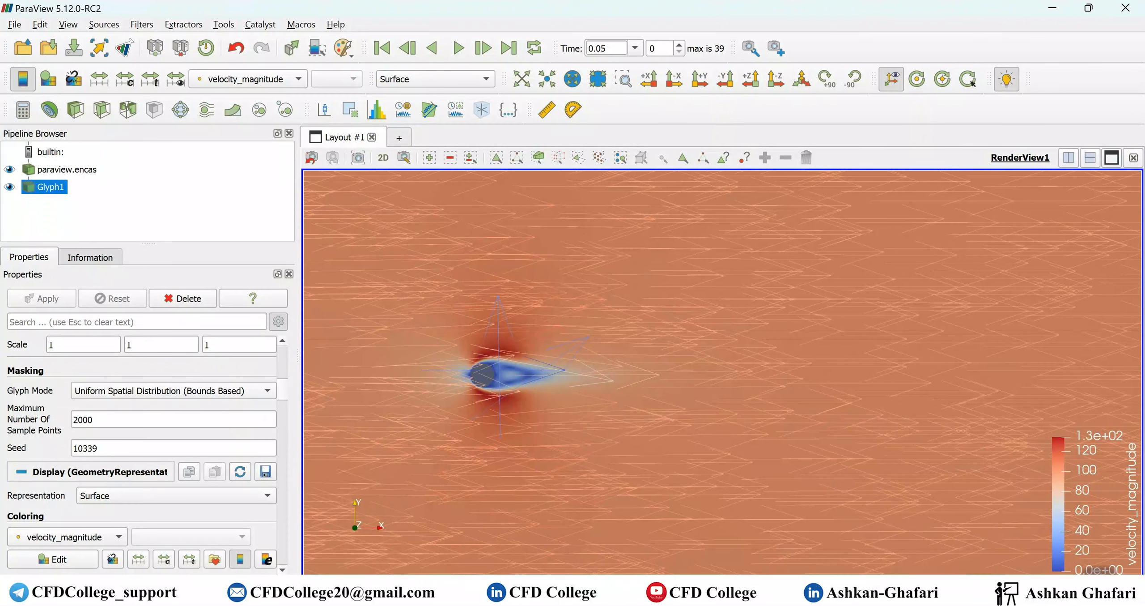
{"action": "left_click", "coordinate": [977, 595]}
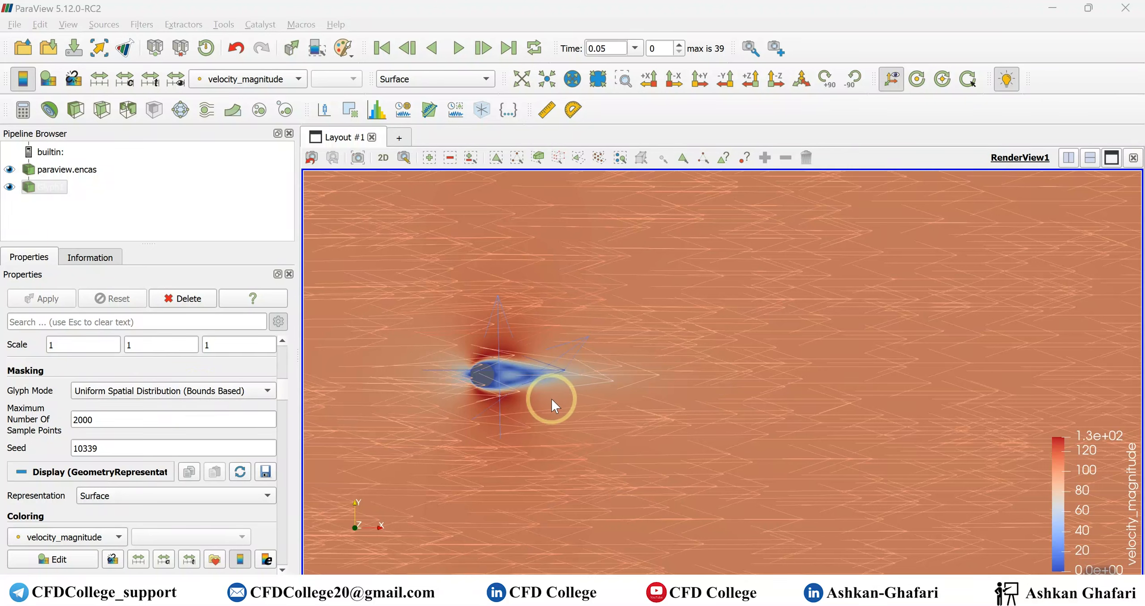
- Switch the glyph masking mode to Every Nth Point with a stride of 100 and apply it
{"action": "left_click", "coordinate": [173, 393]}
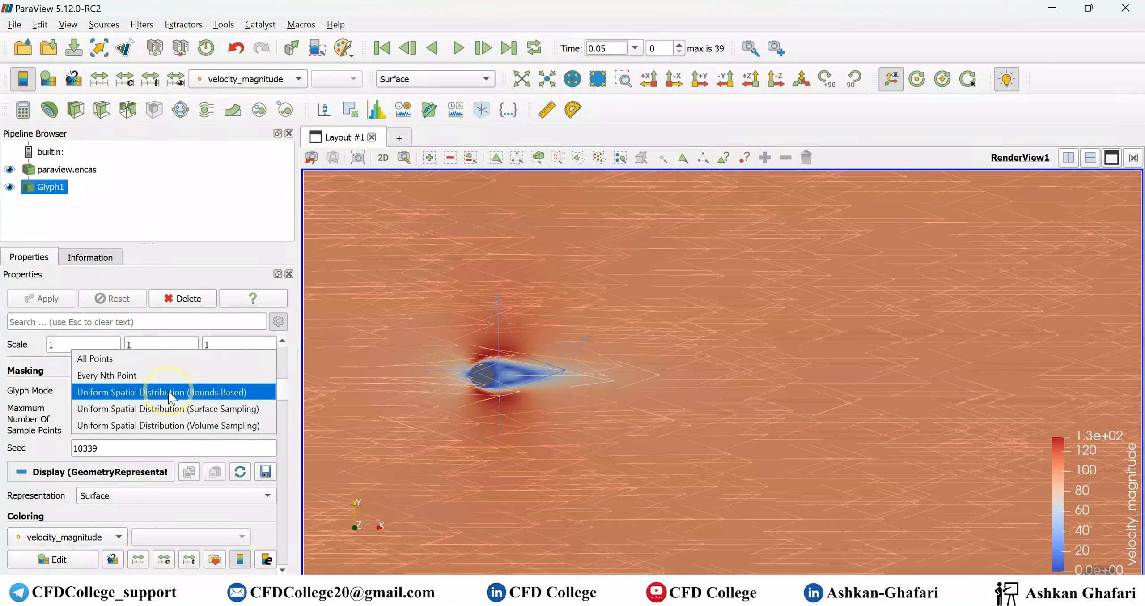
{"action": "left_click", "coordinate": [117, 384]}
{"action": "double_click", "coordinate": [118, 414]}
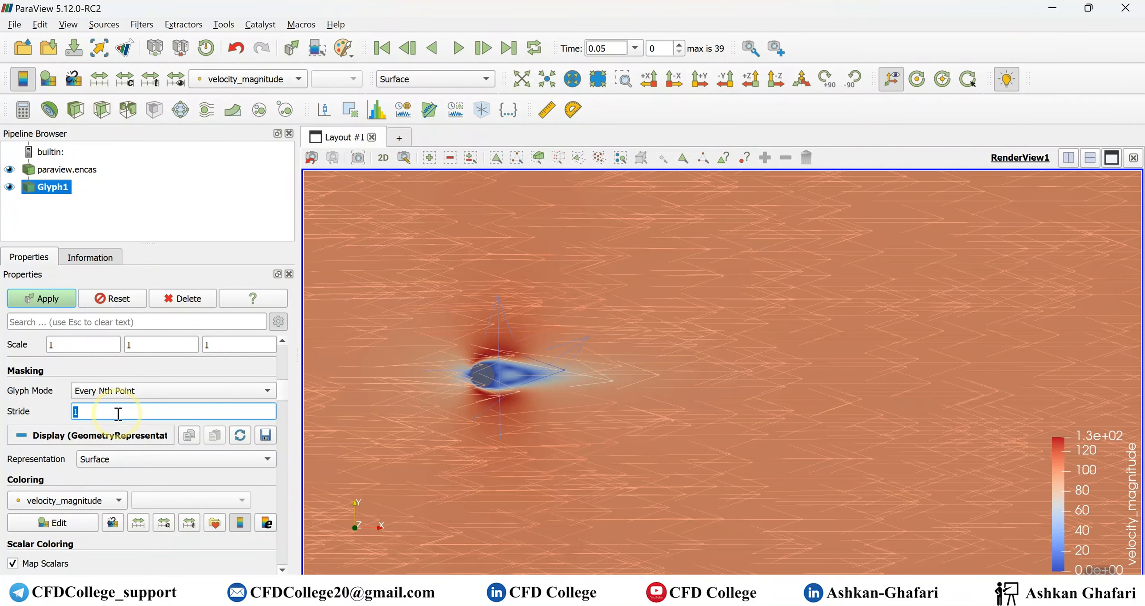
{"action": "type", "text": "100"}
{"action": "left_click", "coordinate": [55, 305]}
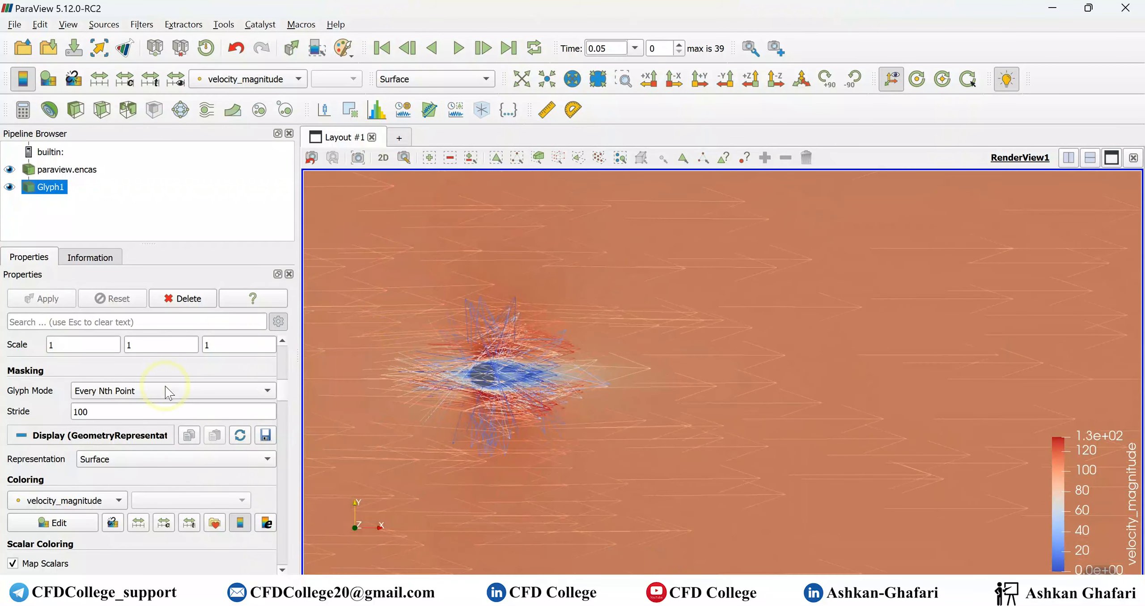
- Scale the glyphs by velocity_magnitude with a scale factor of 0.02 and apply the change
{"action": "scroll", "coordinate": [128, 479], "scroll_direction": "up", "scroll_amount": 3}
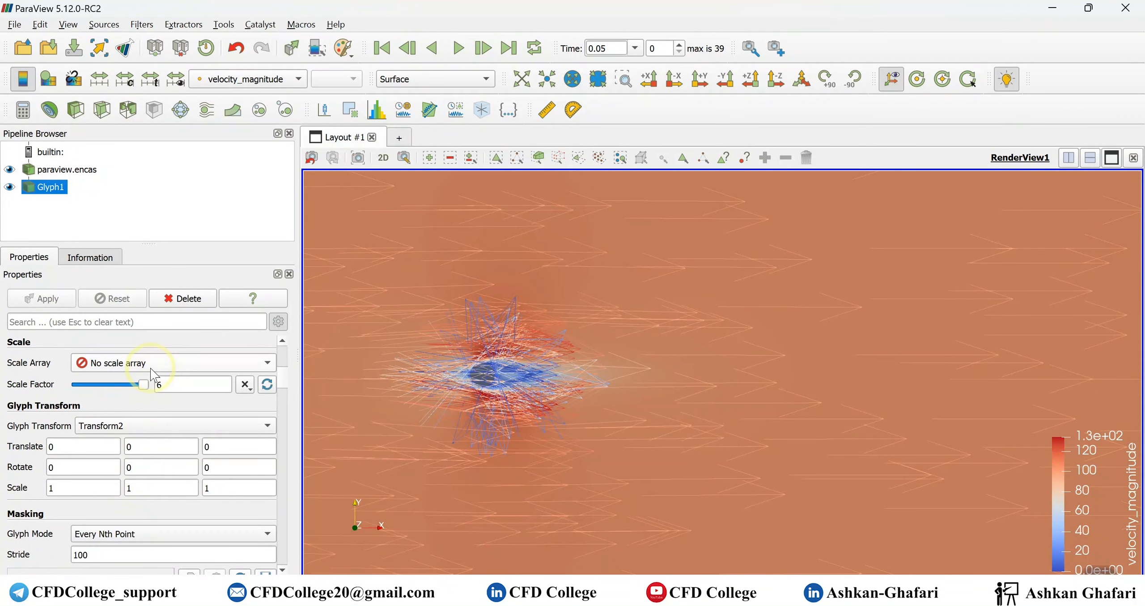
{"action": "left_click", "coordinate": [134, 362]}
{"action": "left_click", "coordinate": [137, 514]}
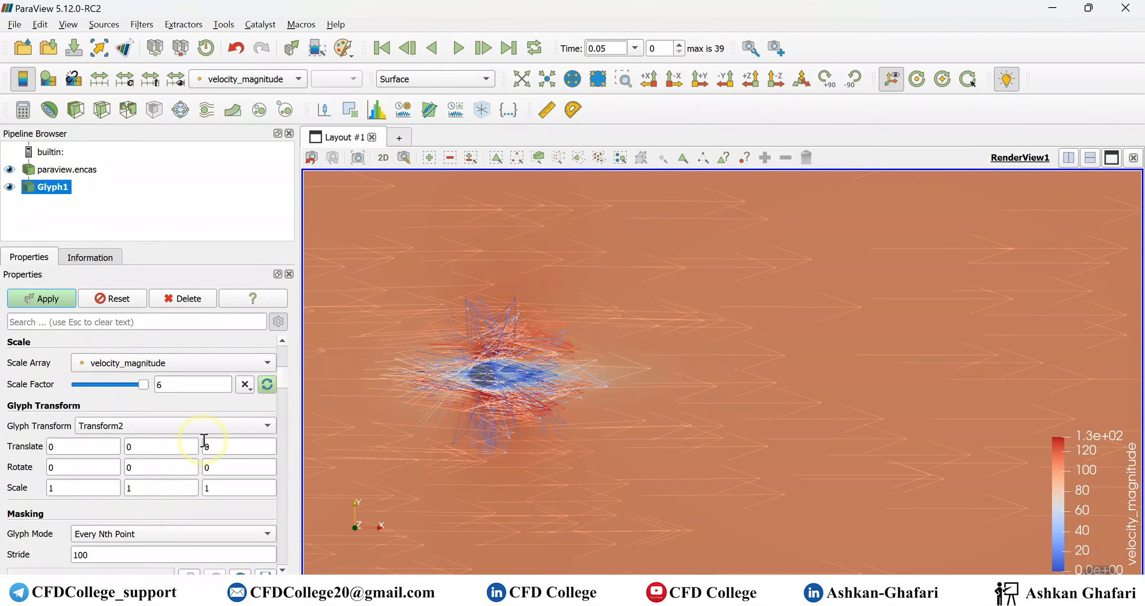
{"action": "left_click", "coordinate": [268, 385]}
{"action": "double_click", "coordinate": [176, 385]}
{"action": "type", "text": "0.02"}
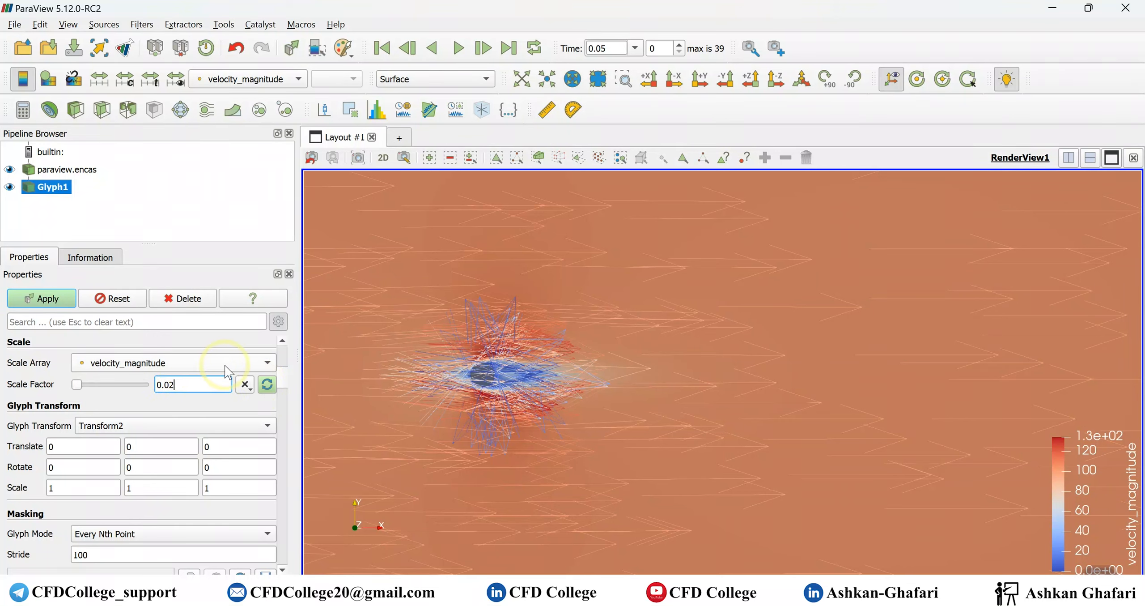
{"action": "left_click", "coordinate": [49, 298]}
{"action": "middle_click_drag", "start_coordinate": [496, 390], "coordinate": [371, 390]}
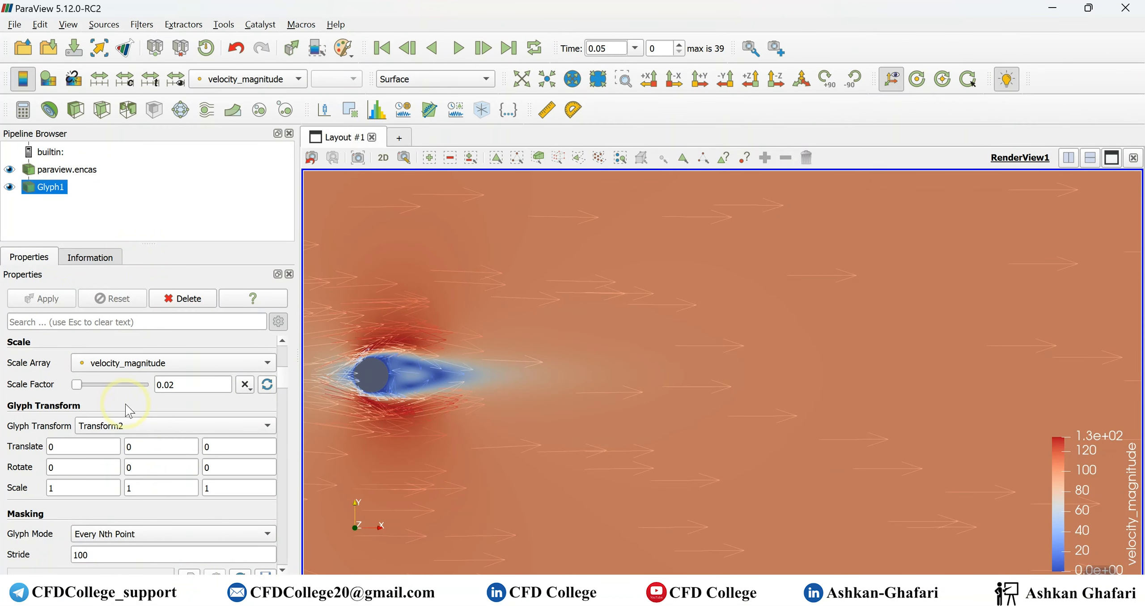
- Set the glyph stride to 25 and apply it to show denser arrows
{"action": "scroll", "coordinate": [95, 418], "scroll_direction": "down", "scroll_amount": 5}
{"action": "double_click", "coordinate": [90, 412]}
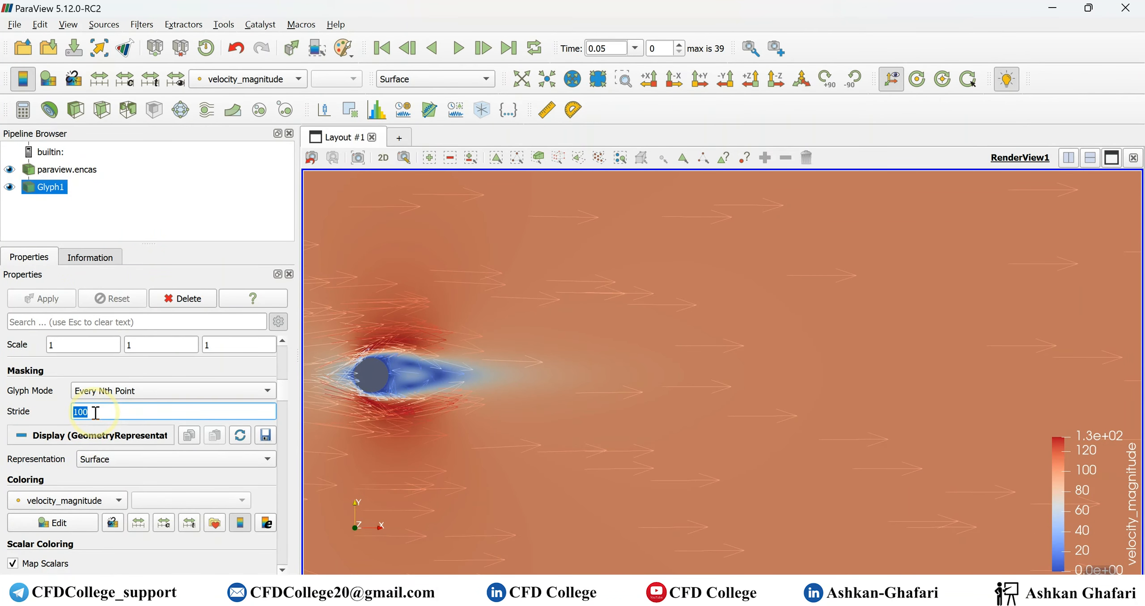
{"action": "type", "text": "25"}
{"action": "left_click", "coordinate": [47, 303]}
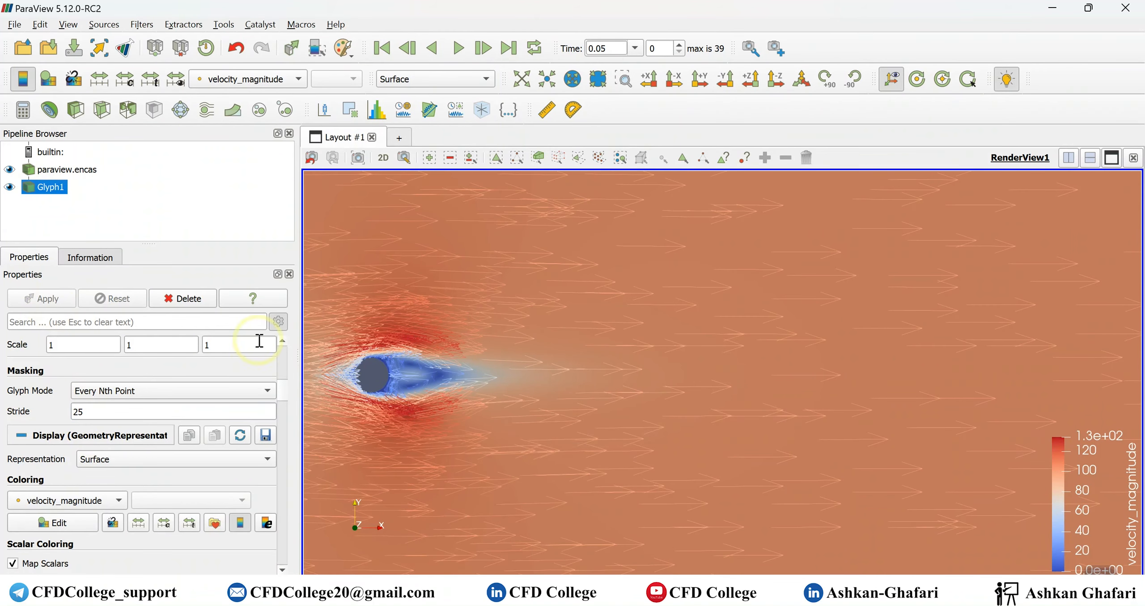
- Align the view with the -Z direction and examine the velocity arrows around the cylinder and in its wake
{"action": "scroll", "coordinate": [886, 382], "scroll_direction": "up", "scroll_amount": 6}
{"action": "left_click_drag", "start_coordinate": [492, 401], "coordinate": [597, 398]}
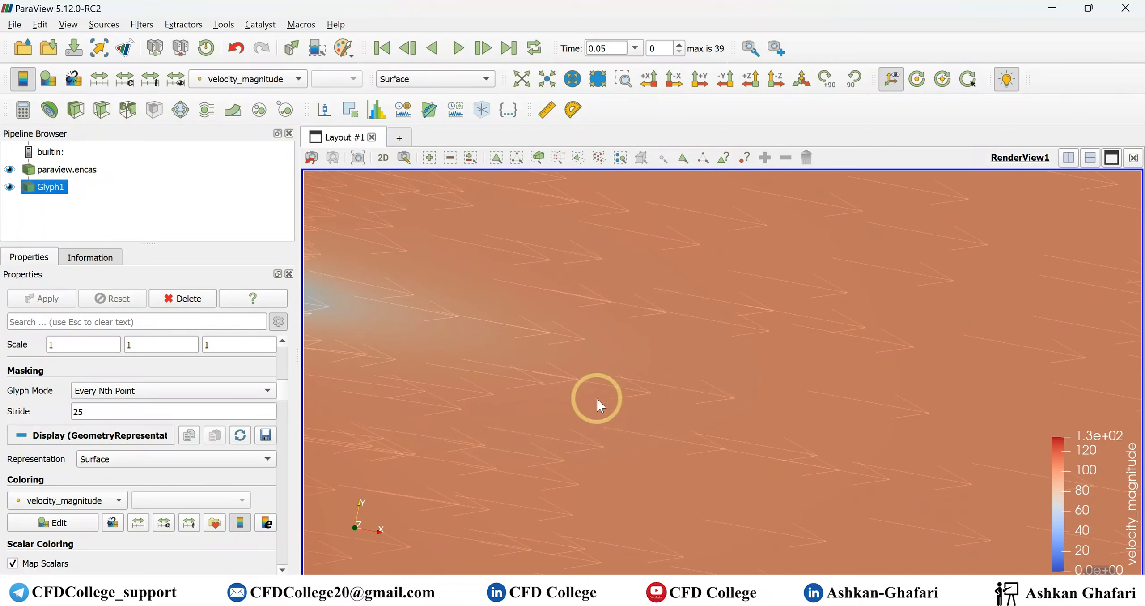
{"action": "left_click", "coordinate": [771, 86]}
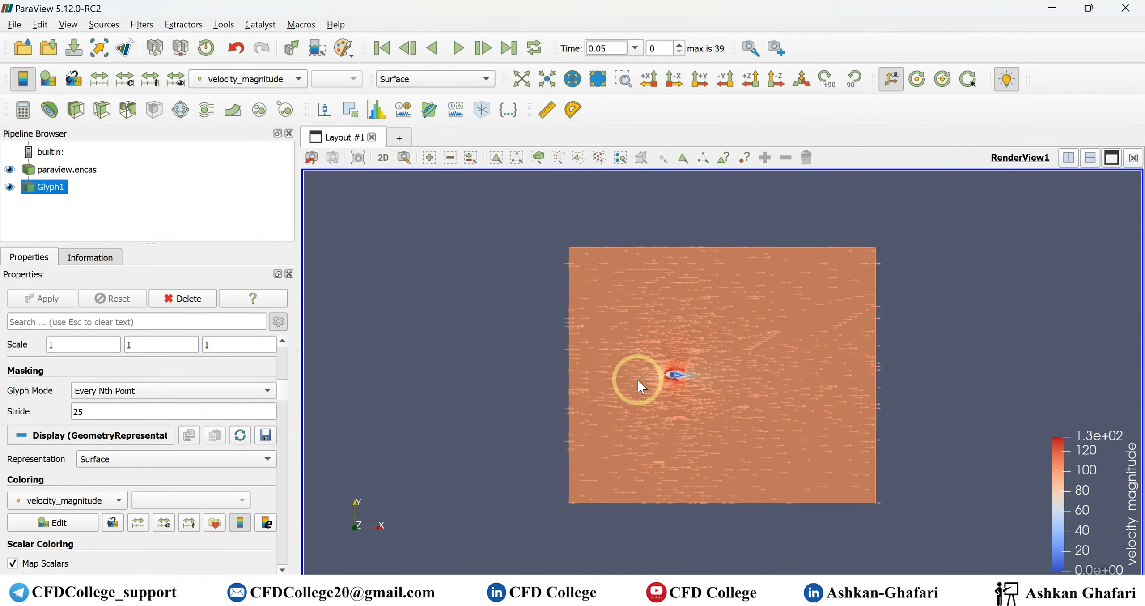
{"action": "scroll", "coordinate": [638, 379], "scroll_direction": "up", "scroll_amount": 5}
{"action": "scroll", "coordinate": [687, 372], "scroll_direction": "up", "scroll_amount": 6}
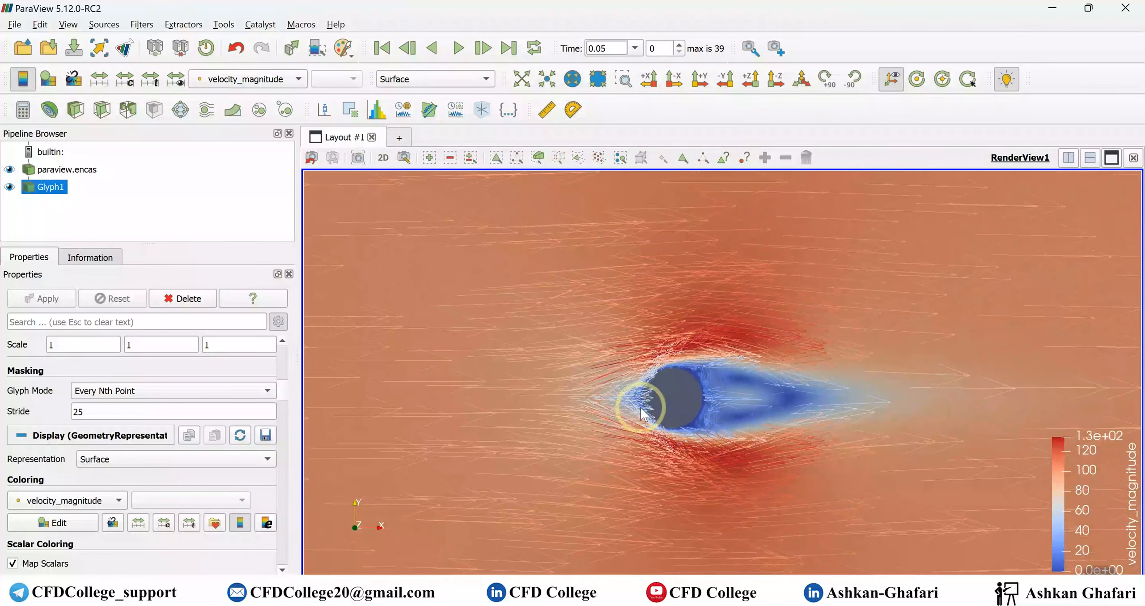
{"action": "left_click_drag", "start_coordinate": [629, 426], "coordinate": [696, 378]}
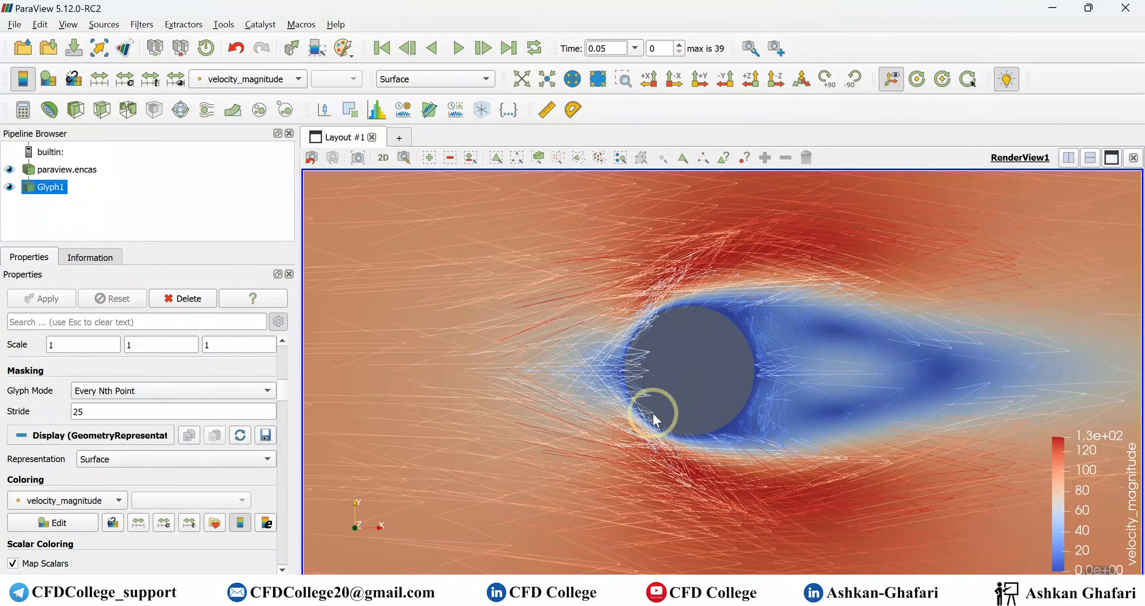
{"action": "scroll", "coordinate": [697, 424], "scroll_direction": "down", "scroll_amount": 10}
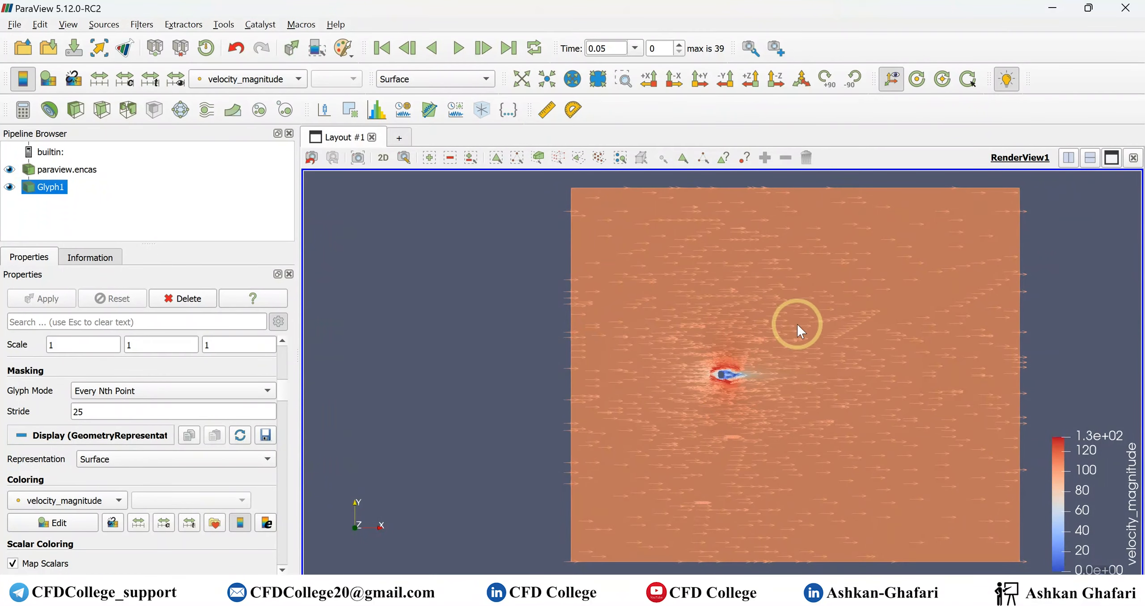
{"action": "scroll", "coordinate": [671, 393], "scroll_direction": "up", "scroll_amount": 10}
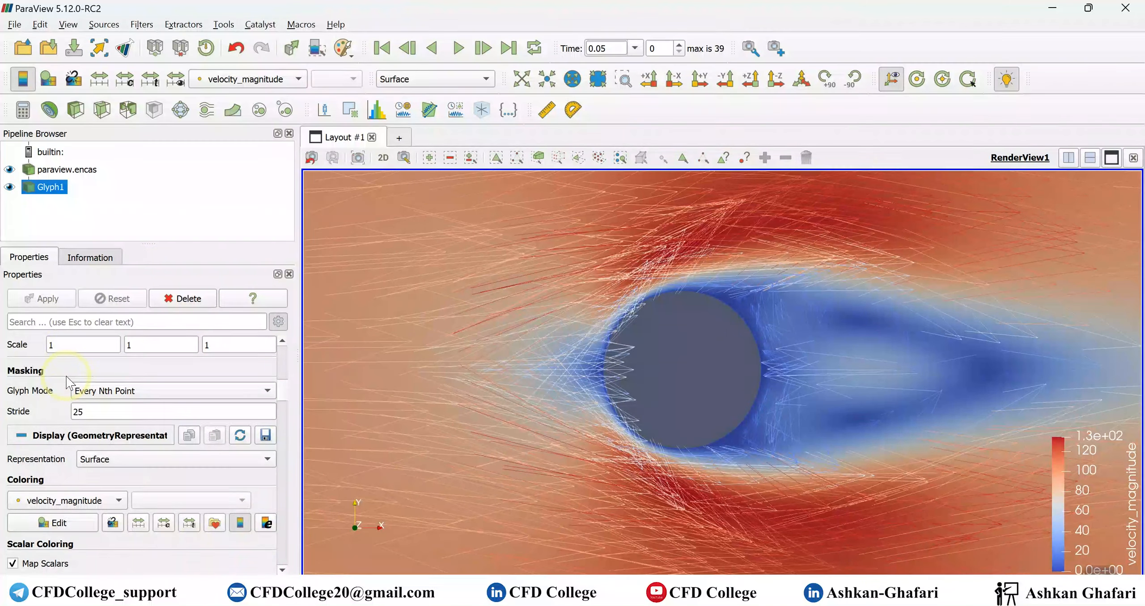
- Change the glyph type from 2D Glyph to Arrow and apply it
{"action": "scroll", "coordinate": [68, 384], "scroll_direction": "up", "scroll_amount": 10}
{"action": "scroll", "coordinate": [134, 429], "scroll_direction": "up", "scroll_amount": 3}
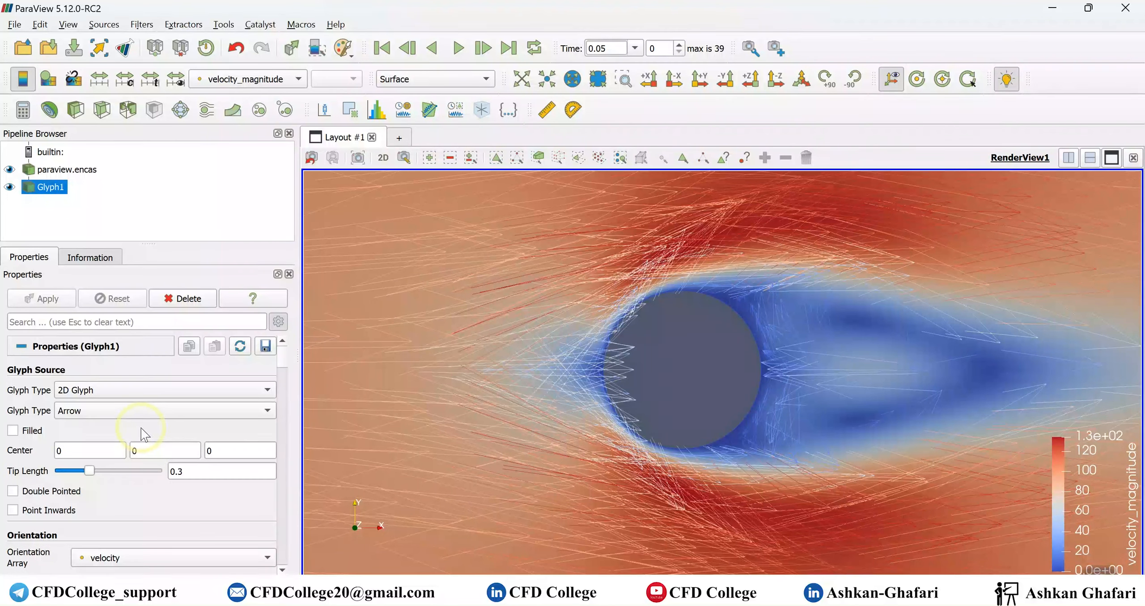
{"action": "left_click", "coordinate": [141, 390]}
{"action": "left_click", "coordinate": [112, 299]}
{"action": "left_click", "coordinate": [43, 298]}
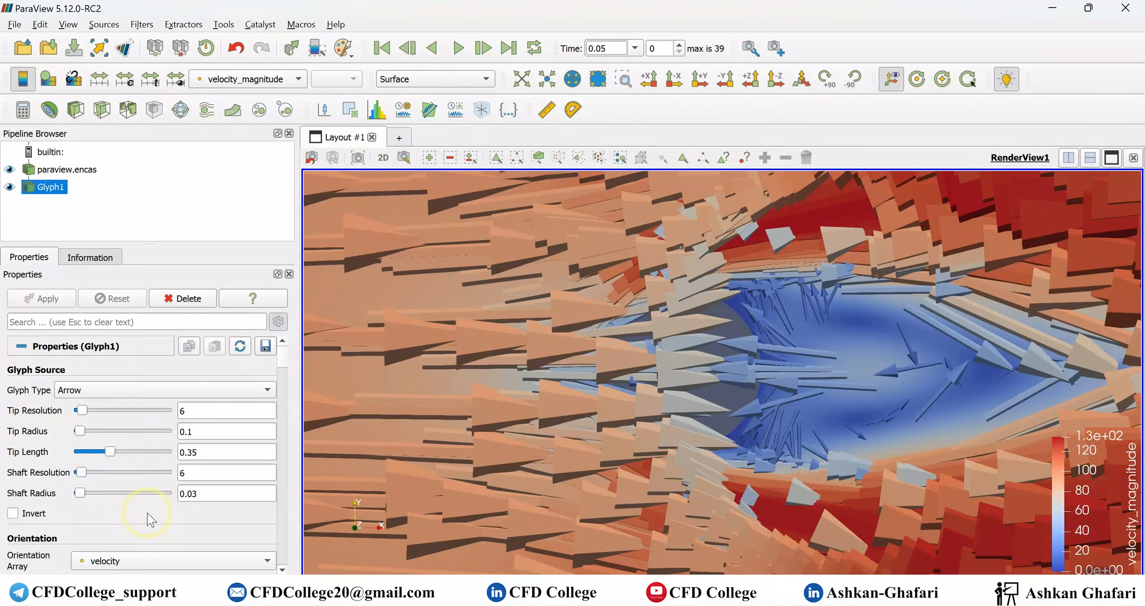
{"action": "scroll", "coordinate": [202, 512], "scroll_direction": "down", "scroll_amount": 3}
{"action": "scroll", "coordinate": [202, 512], "scroll_direction": "down", "scroll_amount": 2}
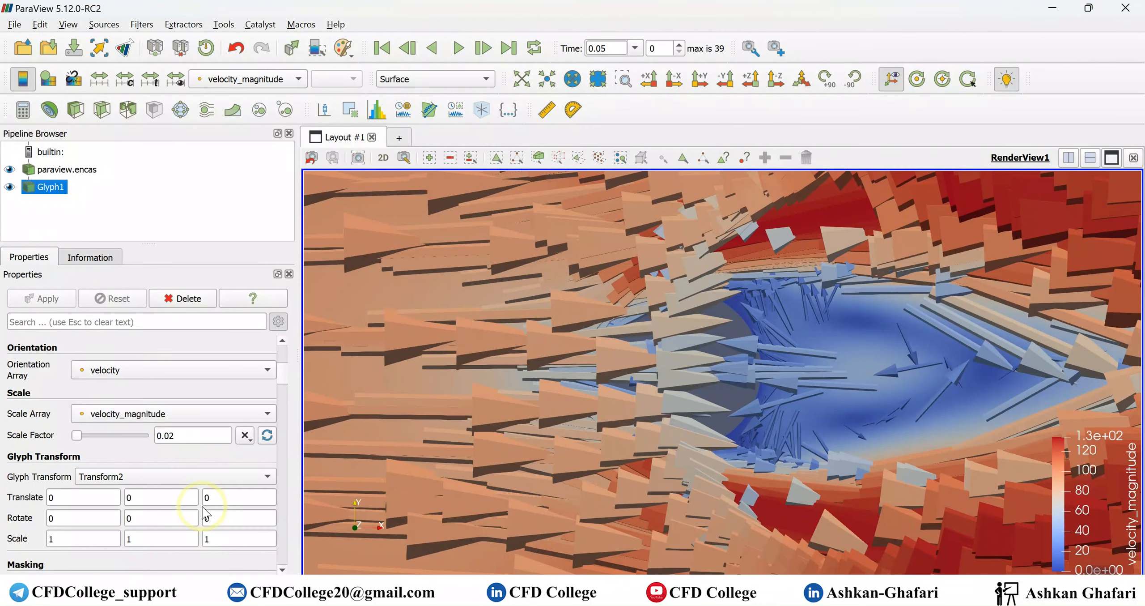
- Set the glyph scale factor to 0.01 and apply the change
{"action": "scroll", "coordinate": [204, 510], "scroll_direction": "up", "scroll_amount": 1}
{"action": "double_click", "coordinate": [182, 437]}
{"action": "type", "text": "0.01"}
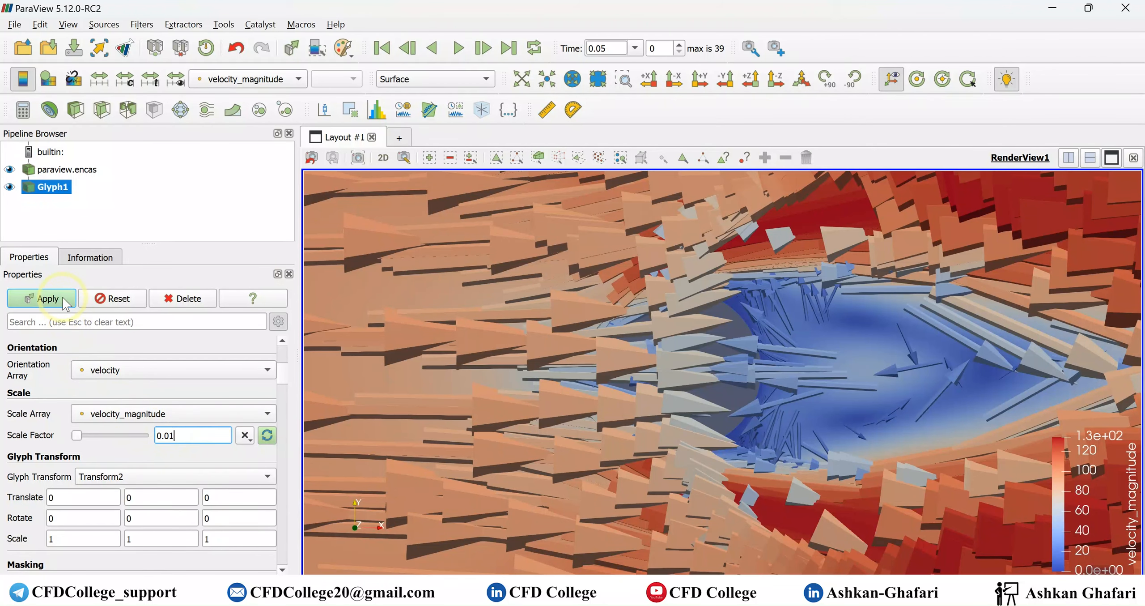
{"action": "left_click", "coordinate": [65, 302]}
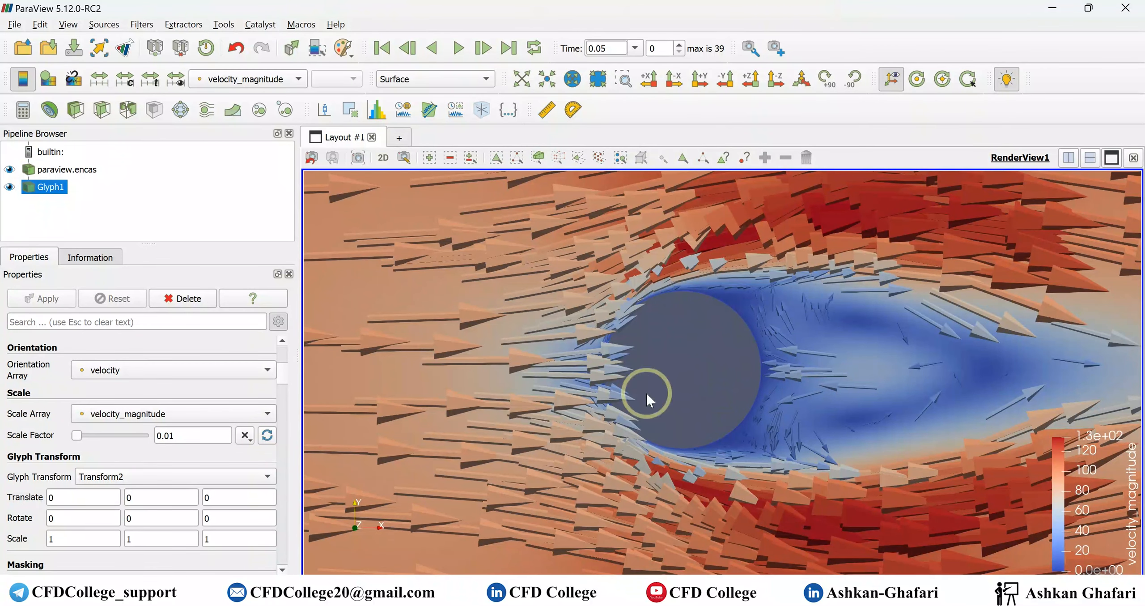
- Set the opacity of the paraview.encas surface to 0.4 and inspect the arrows around the cylinder
{"action": "left_click", "coordinate": [63, 169]}
{"action": "scroll", "coordinate": [93, 386], "scroll_direction": "down", "scroll_amount": 10}
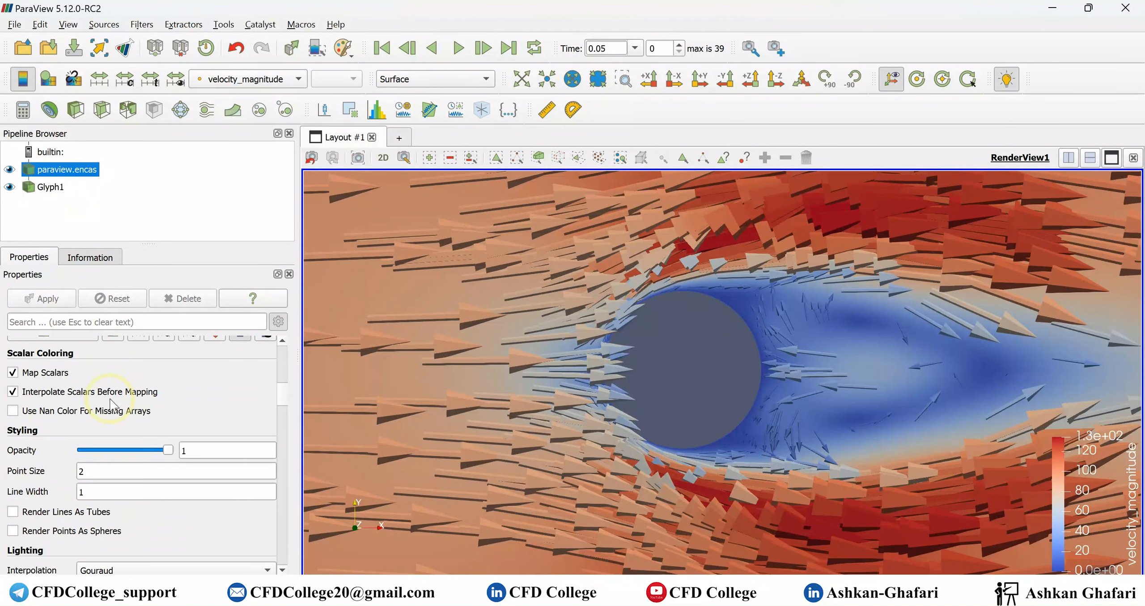
{"action": "left_click", "coordinate": [151, 450]}
{"action": "left_click_drag", "start_coordinate": [151, 450], "coordinate": [116, 452]}
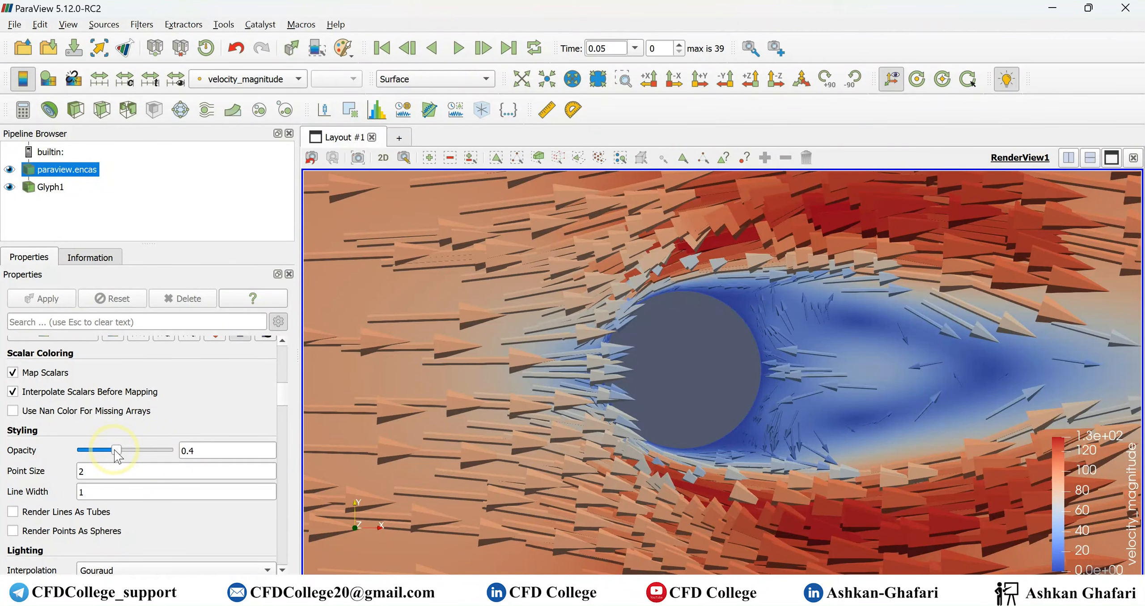
{"action": "scroll", "coordinate": [766, 350], "scroll_direction": "up", "scroll_amount": 5}
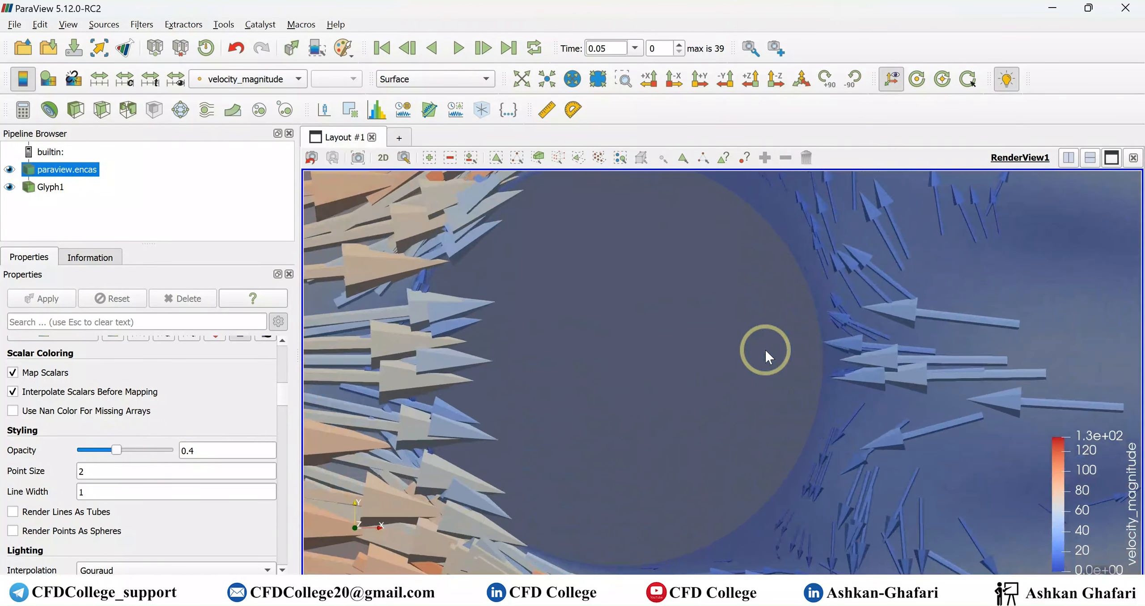
{"action": "scroll", "coordinate": [766, 350], "scroll_direction": "down", "scroll_amount": 10}
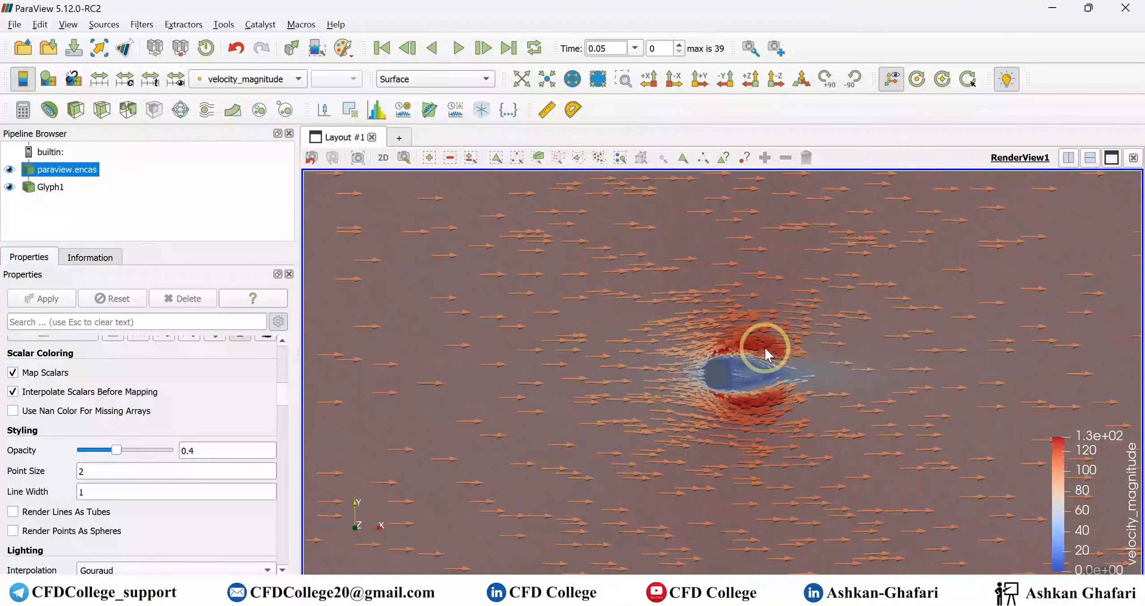
{"action": "scroll", "coordinate": [714, 381], "scroll_direction": "up", "scroll_amount": 4}
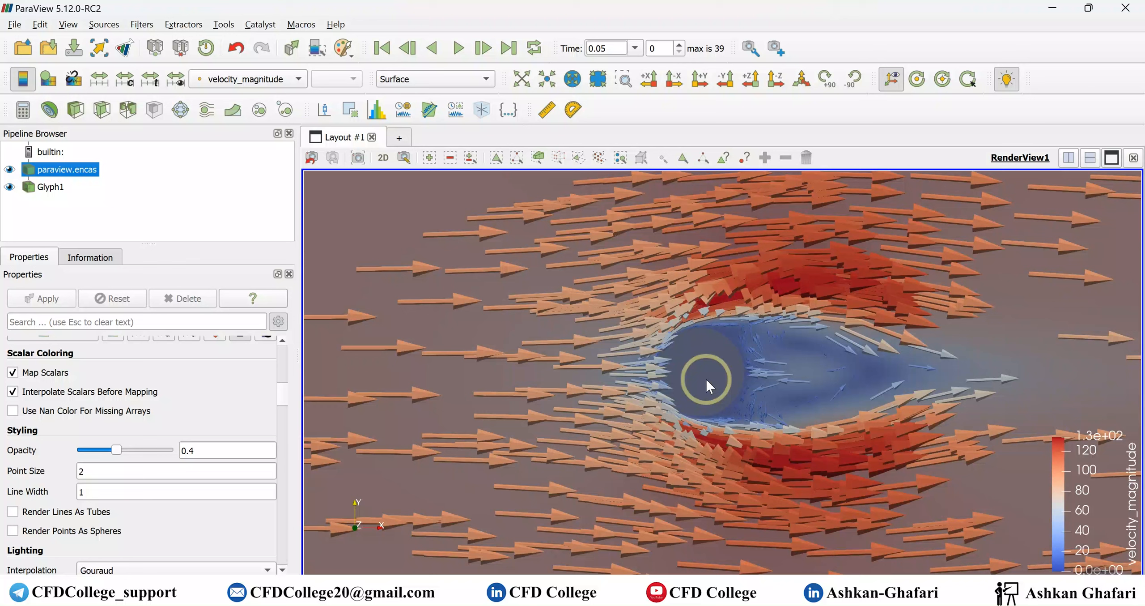
{"action": "scroll", "coordinate": [179, 393], "scroll_direction": "up", "scroll_amount": 10}
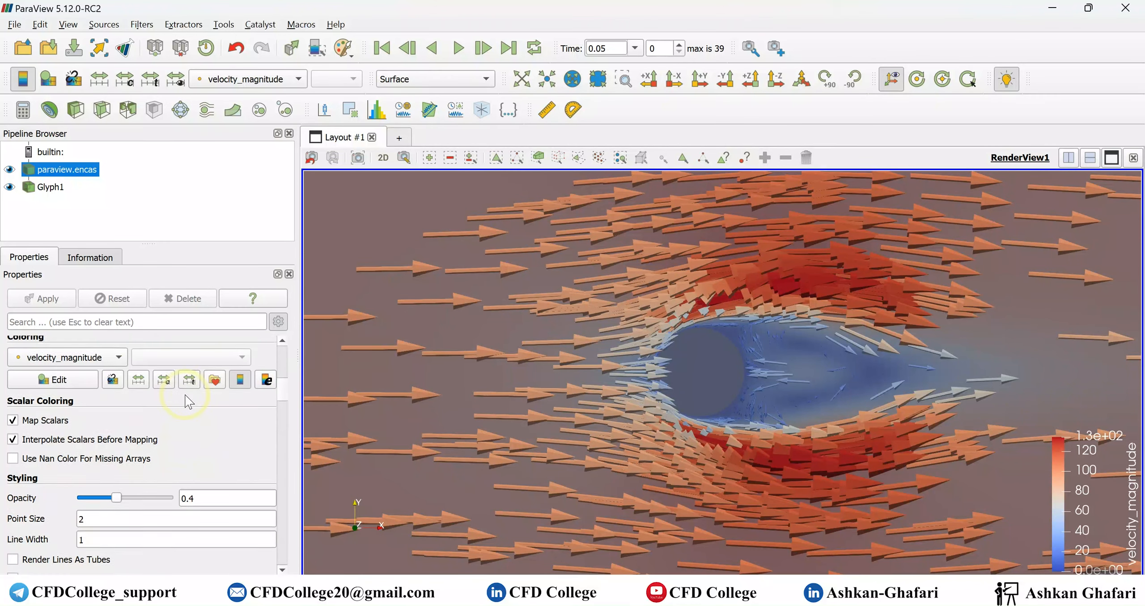
- Change the glyph type of Glyph1 to 2D Glyph
{"action": "left_click", "coordinate": [48, 187]}
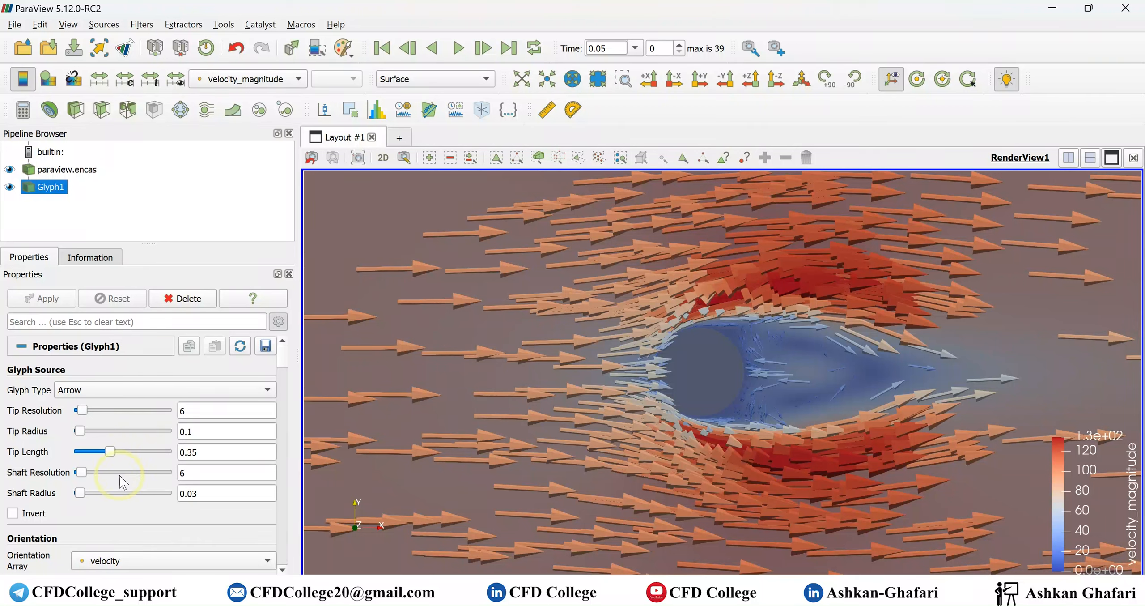
{"action": "scroll", "coordinate": [125, 483], "scroll_direction": "down", "scroll_amount": 5}
{"action": "scroll", "coordinate": [140, 510], "scroll_direction": "up", "scroll_amount": 5}
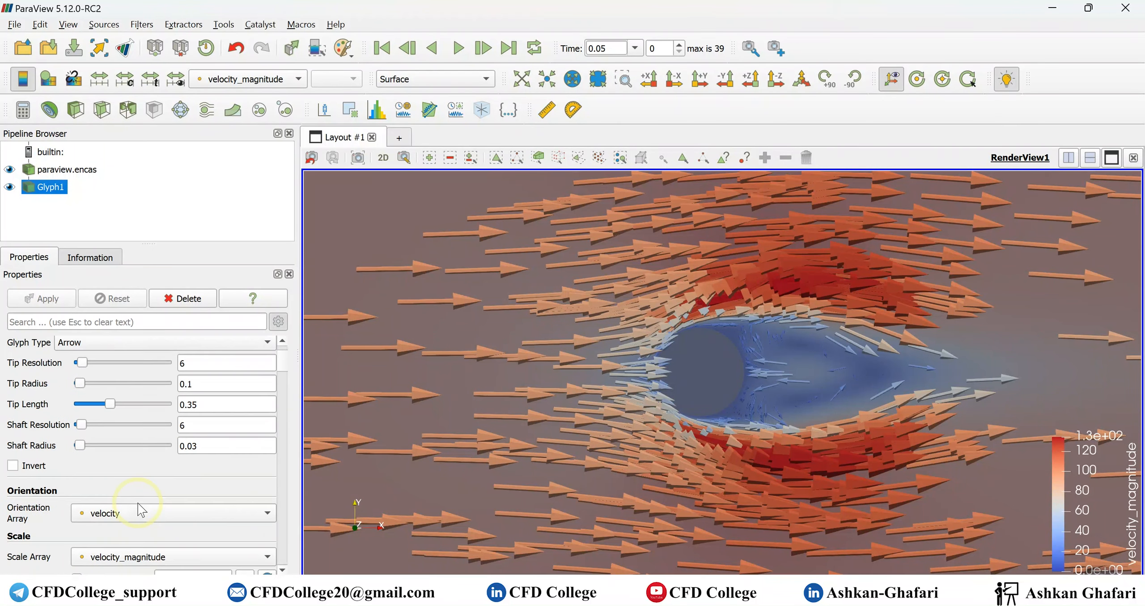
{"action": "left_click", "coordinate": [147, 388]}
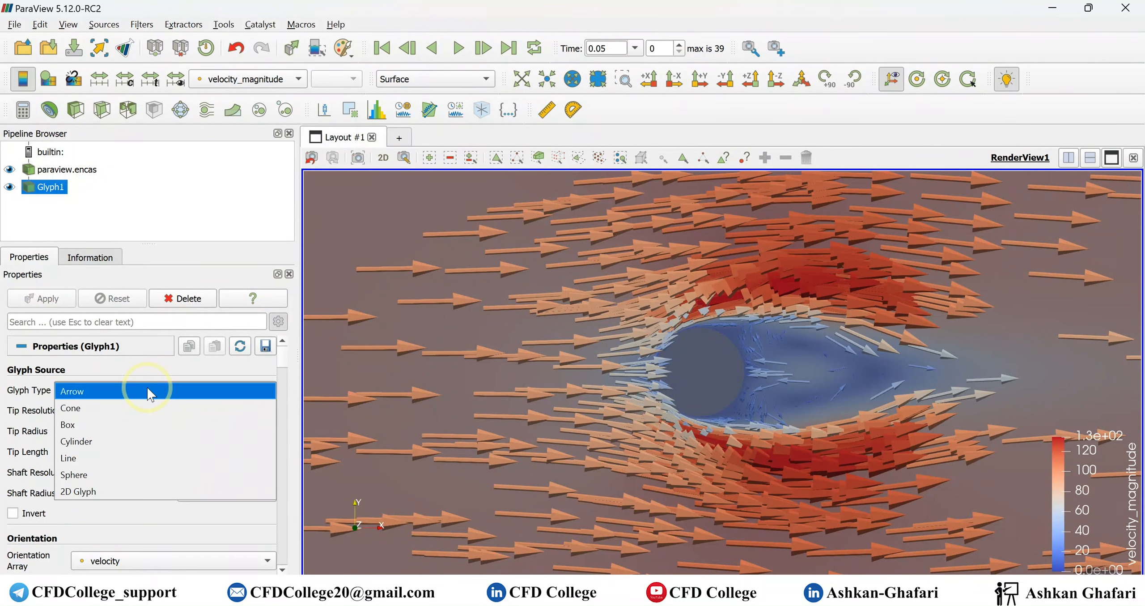
{"action": "left_click", "coordinate": [128, 487]}
{"action": "scroll", "coordinate": [129, 483], "scroll_direction": "down", "scroll_amount": 10}
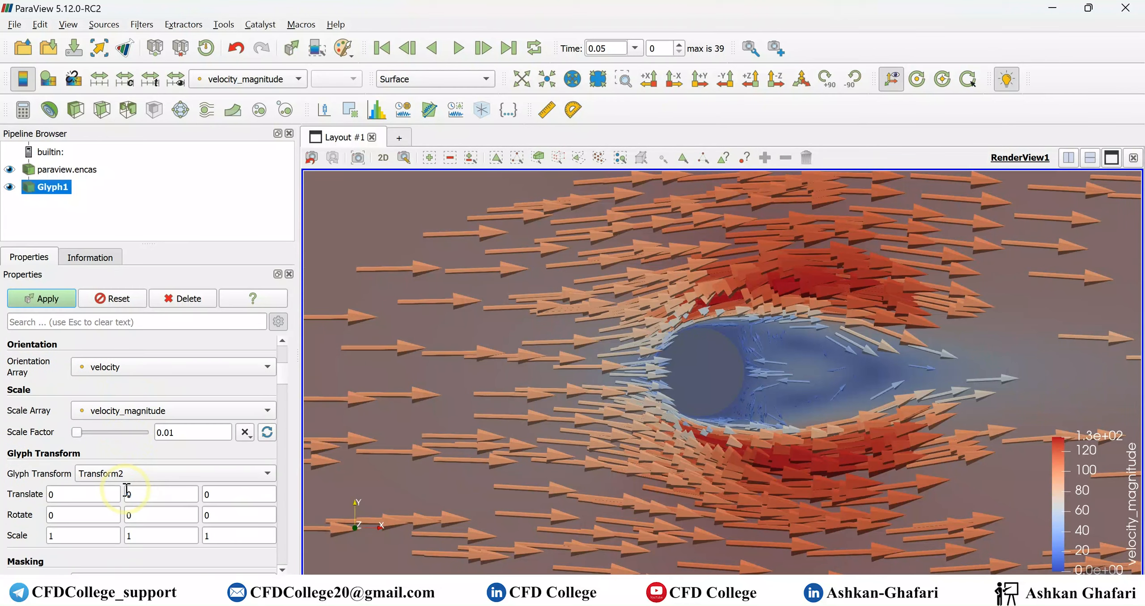
- Apply the pending glyph change and color the glyphs with Solid Color set to black (#000000)
{"action": "left_click", "coordinate": [110, 501]}
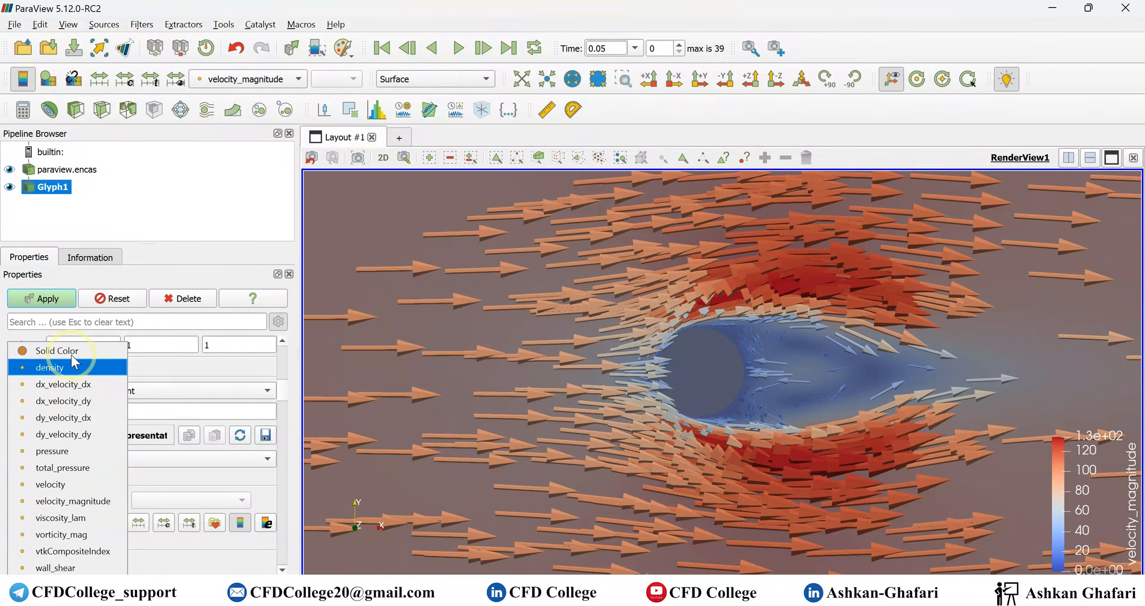
{"action": "left_click", "coordinate": [57, 350]}
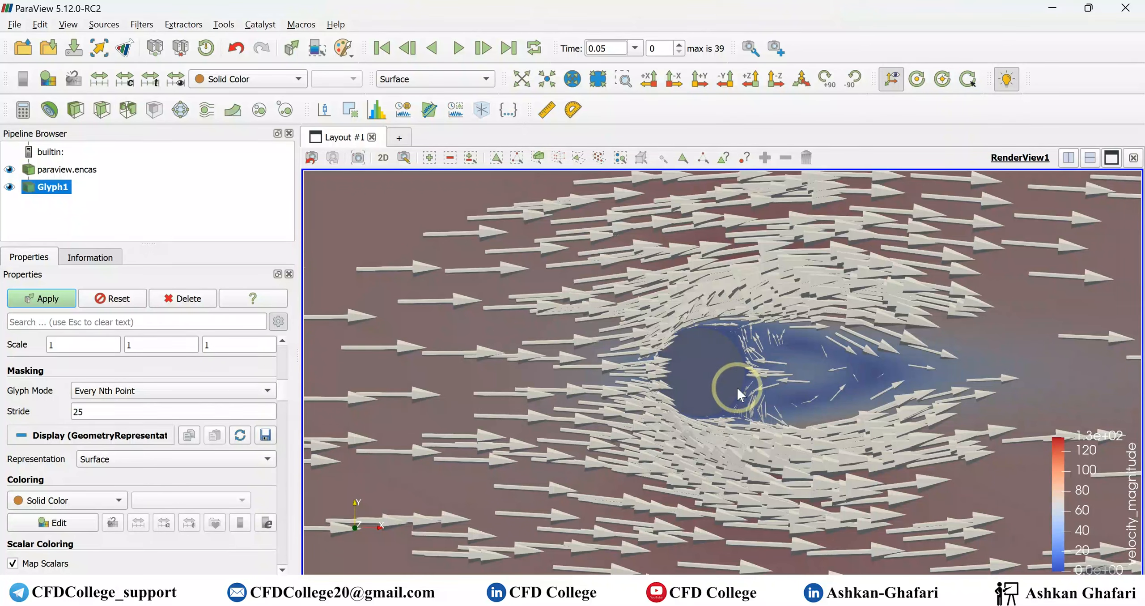
{"action": "left_click", "coordinate": [42, 298]}
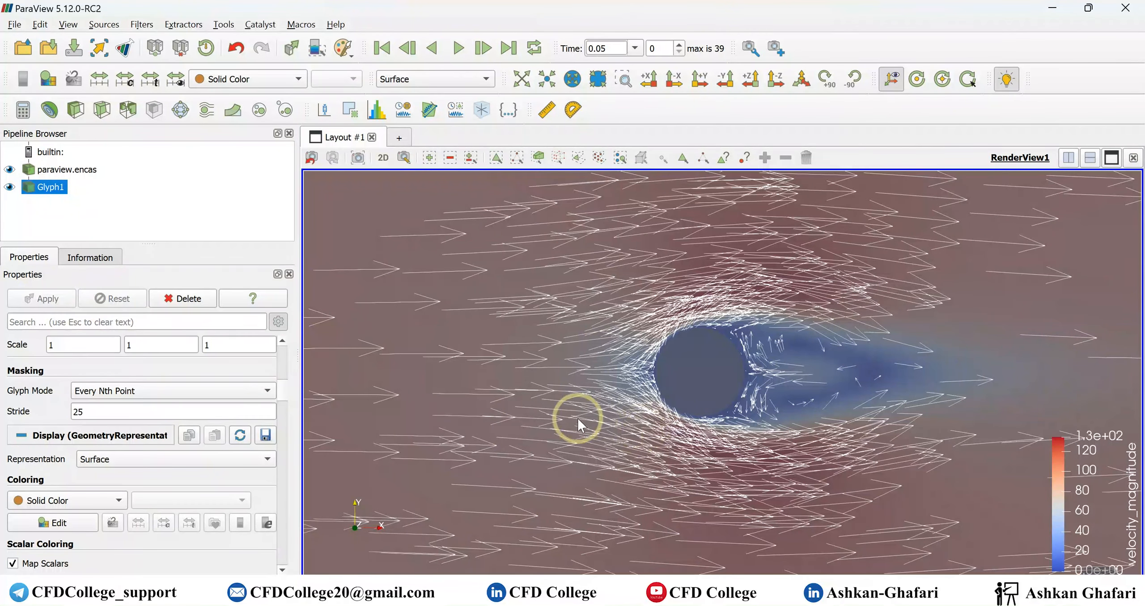
{"action": "left_click", "coordinate": [56, 521]}
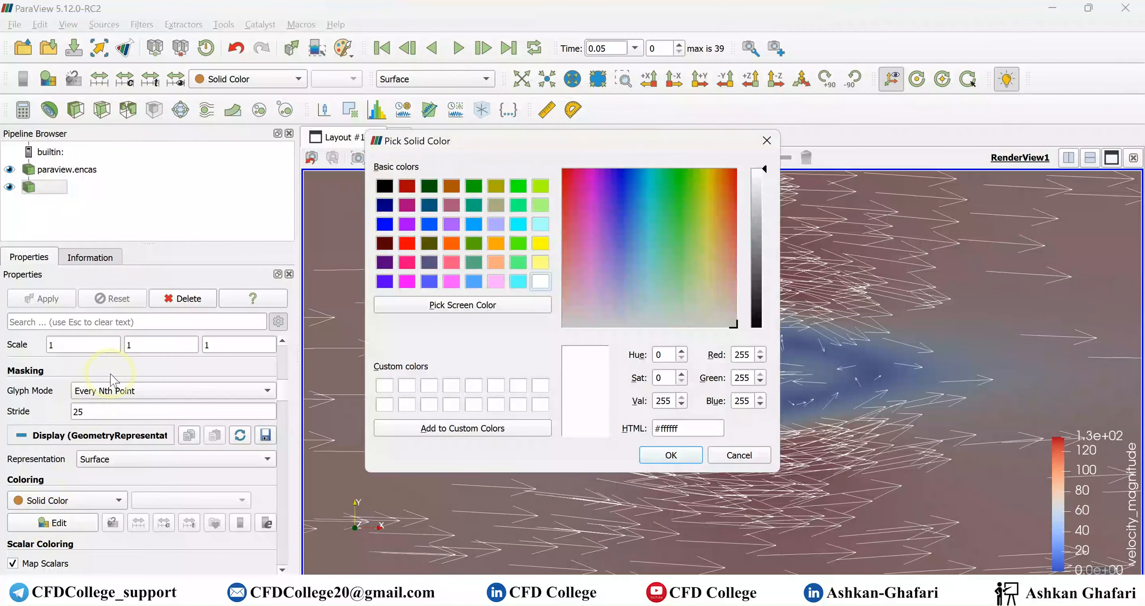
{"action": "left_click", "coordinate": [384, 185]}
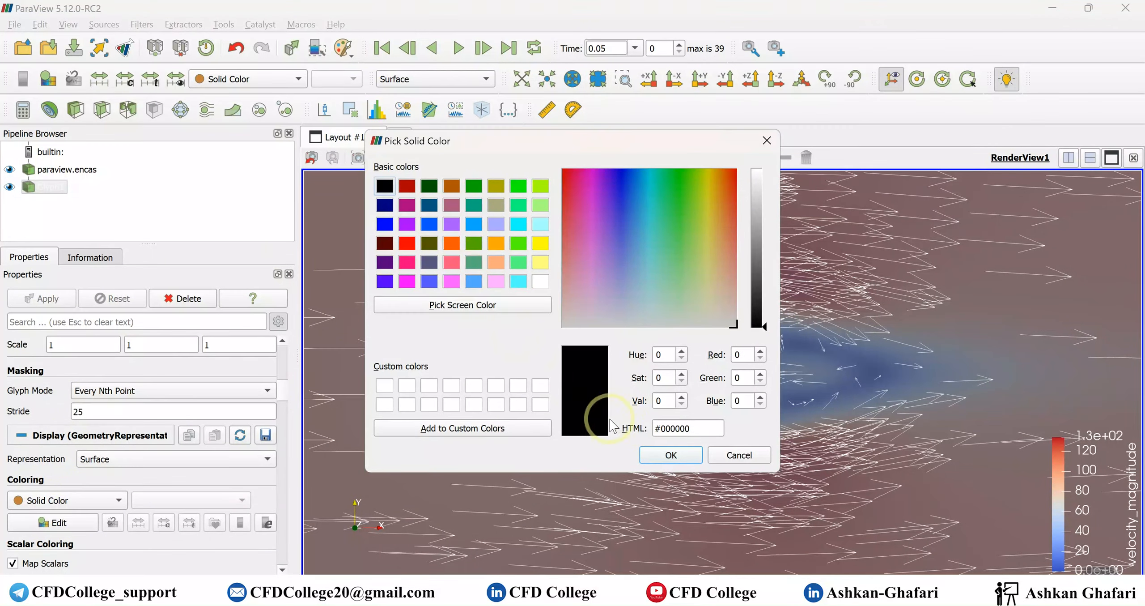
{"action": "left_click", "coordinate": [670, 454]}
- Apply the Rainbow Uniform color map preset to the velocity_magnitude coloring of paraview.encas
{"action": "left_click", "coordinate": [82, 173]}
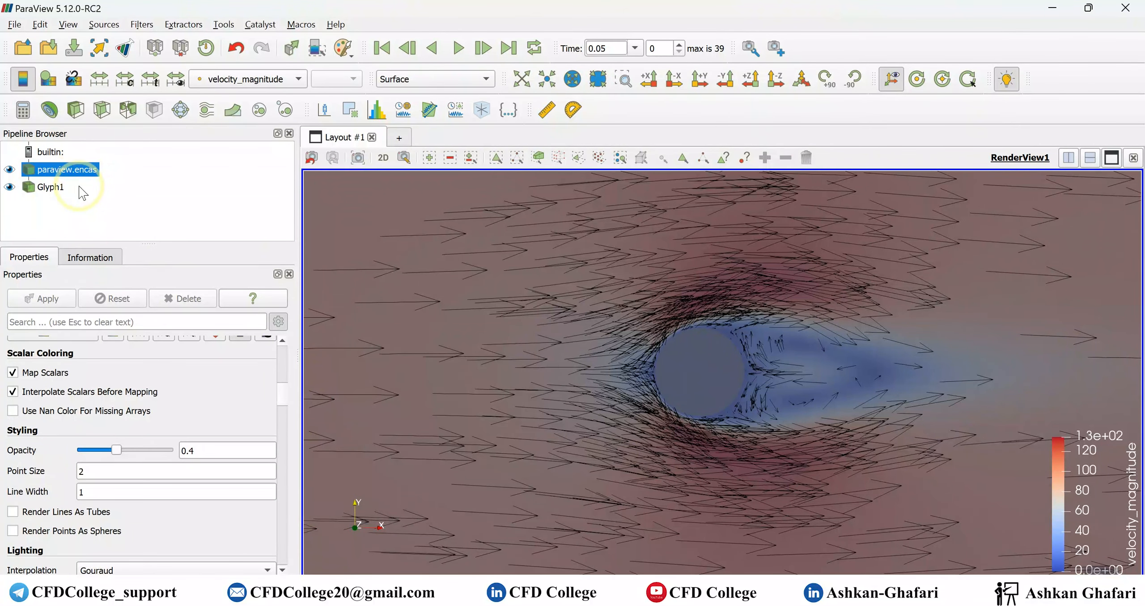
{"action": "left_click", "coordinate": [42, 84]}
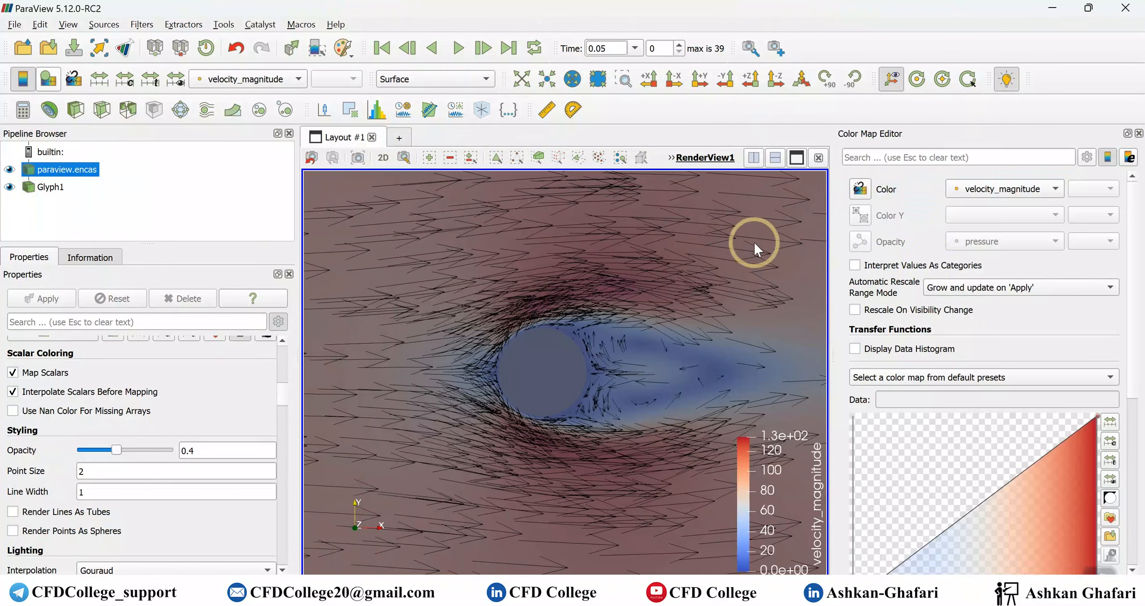
{"action": "left_click", "coordinate": [984, 377]}
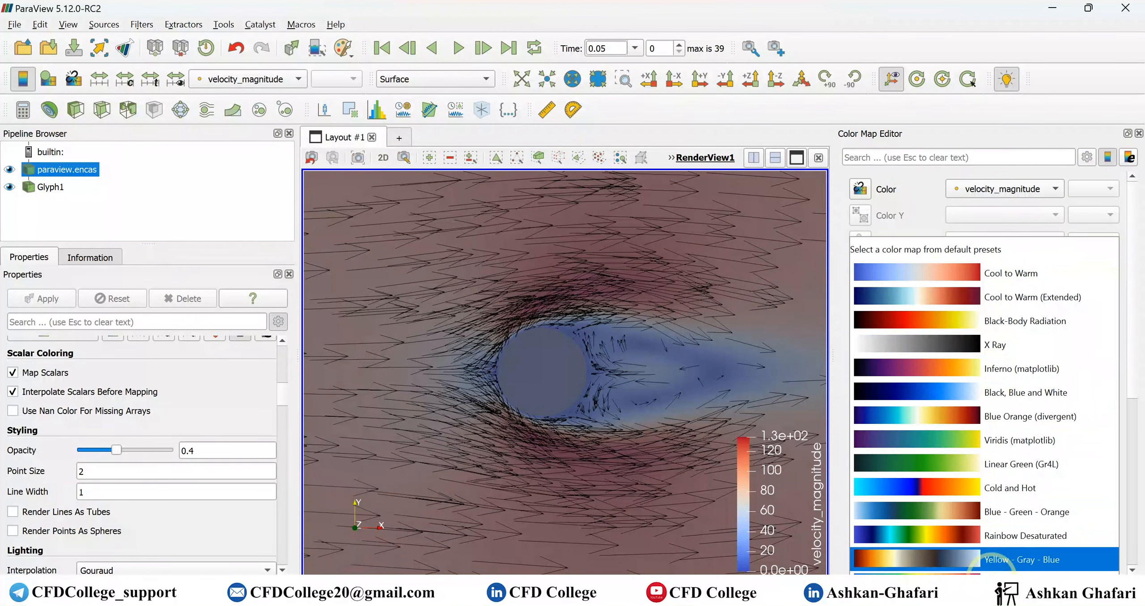
{"action": "left_click", "coordinate": [962, 527]}
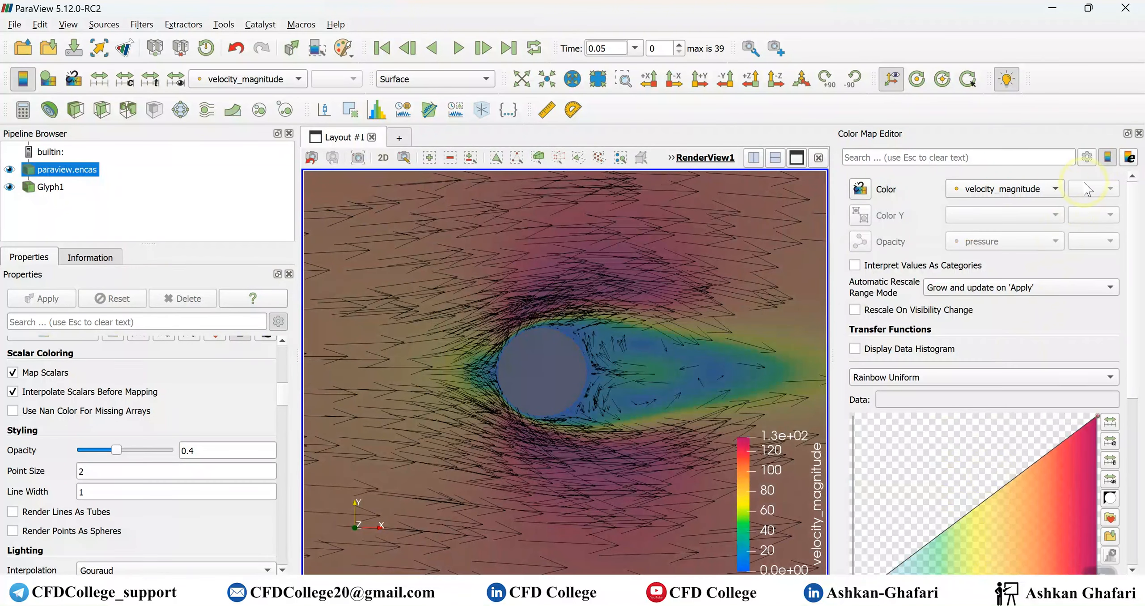
{"action": "left_click", "coordinate": [1139, 134]}
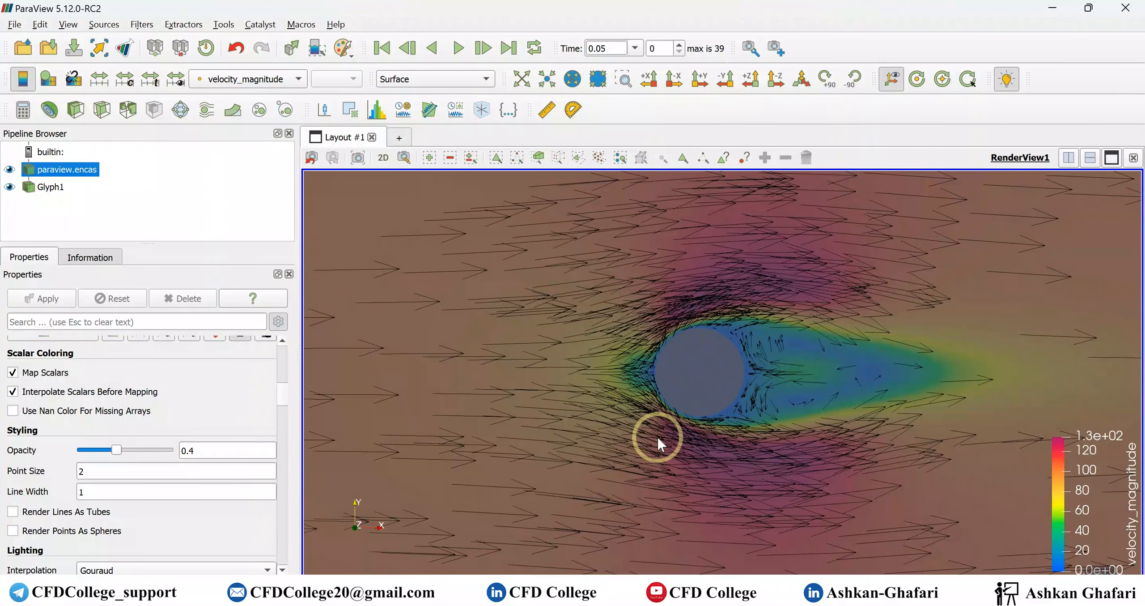
- Select Glyph1 and examine the black velocity arrows over the contour across the whole flow domain
{"action": "scroll", "coordinate": [198, 430], "scroll_direction": "up", "scroll_amount": 10}
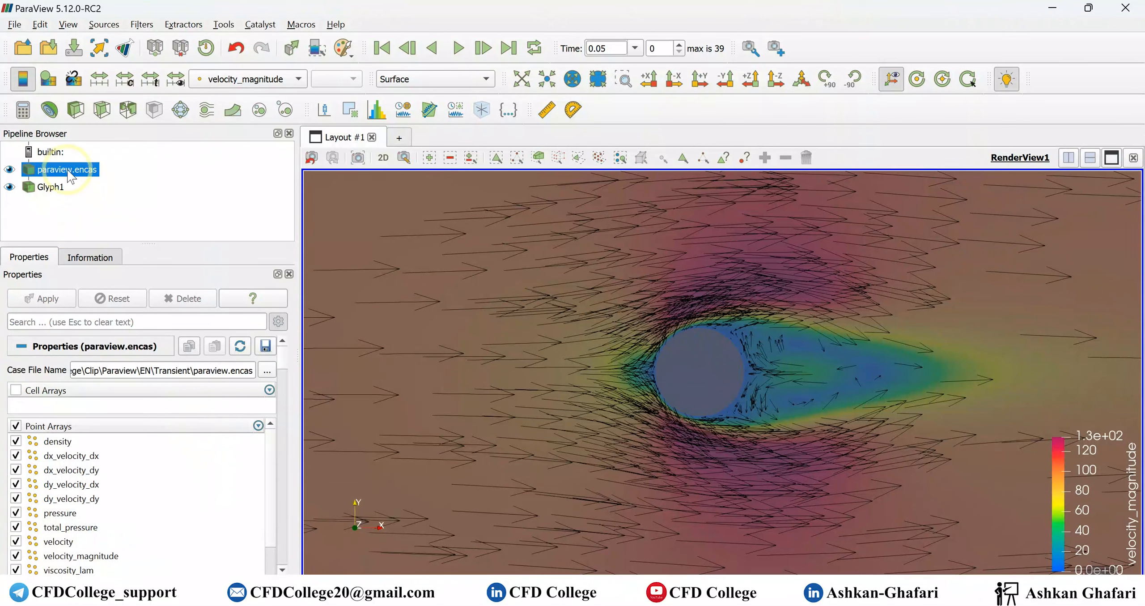
{"action": "left_click", "coordinate": [50, 187]}
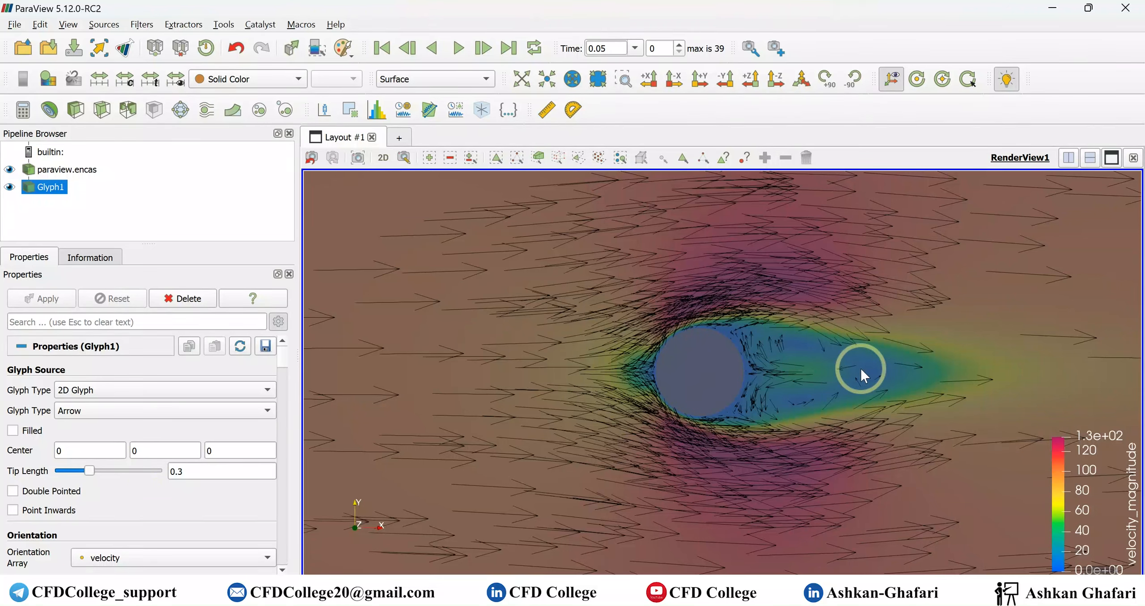
{"action": "left_click", "coordinate": [887, 592]}
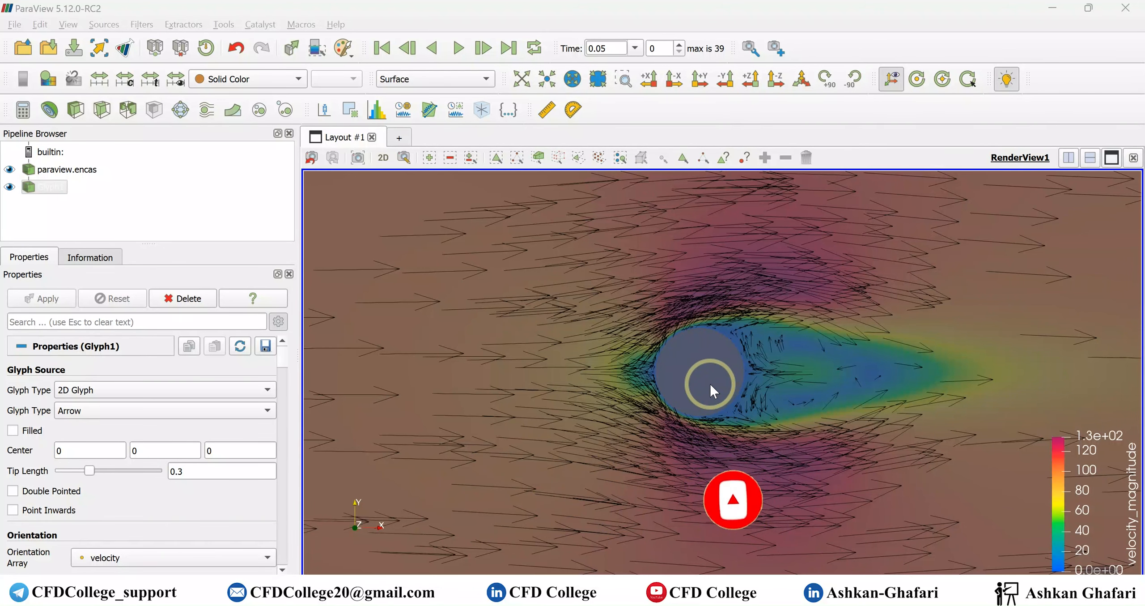
{"action": "scroll", "coordinate": [710, 384], "scroll_direction": "down", "scroll_amount": 5}
{"action": "scroll", "coordinate": [710, 385], "scroll_direction": "down", "scroll_amount": 6}
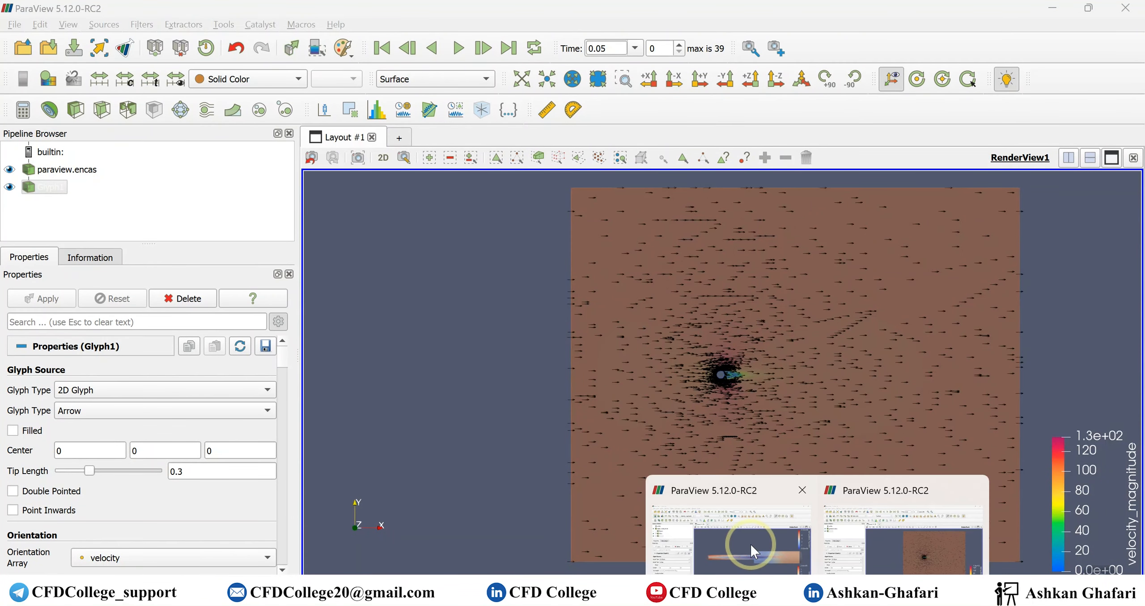
- Switch to the other ParaView window with the steady results and review Glyph2's scale, masking and coloring settings and its arrows in 3D
{"action": "left_click", "coordinate": [750, 544]}
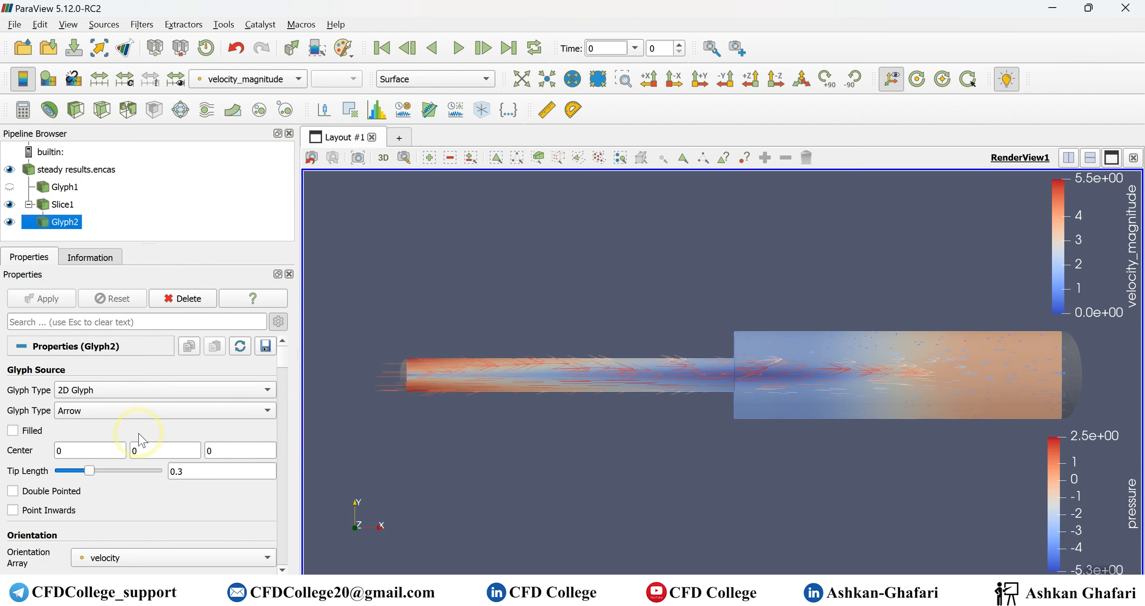
{"action": "scroll", "coordinate": [131, 431], "scroll_direction": "down", "scroll_amount": 5}
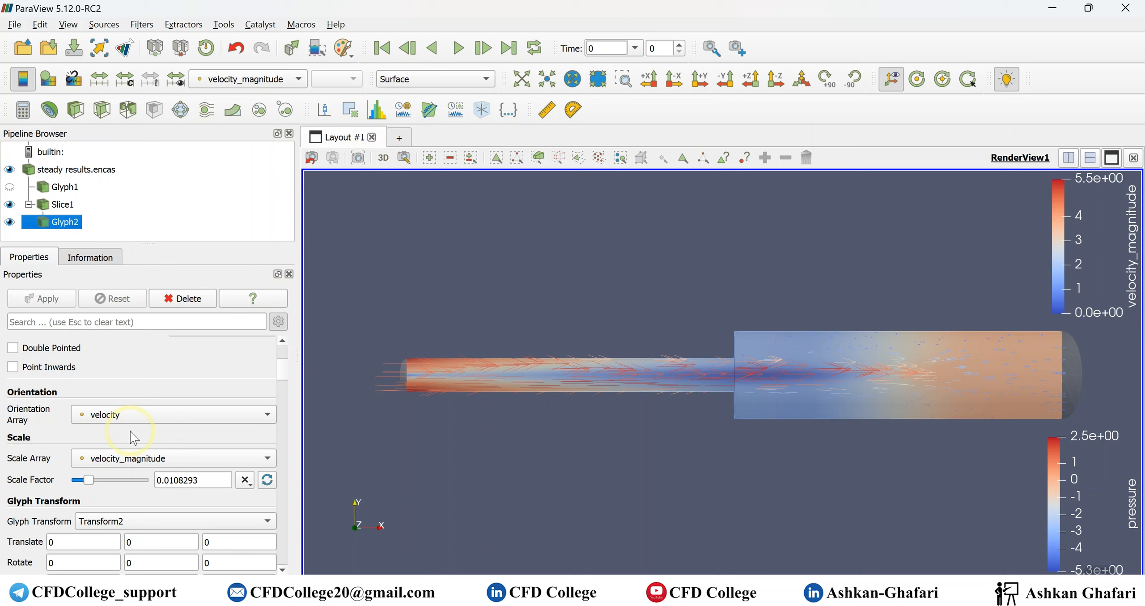
{"action": "scroll", "coordinate": [130, 432], "scroll_direction": "down", "scroll_amount": 3}
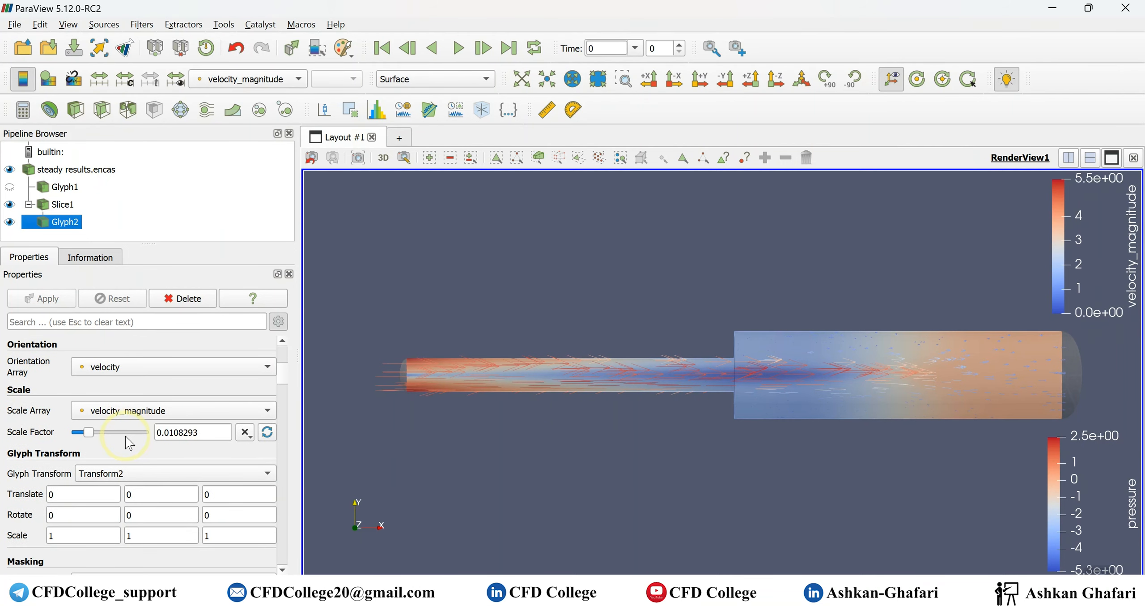
{"action": "scroll", "coordinate": [129, 443], "scroll_direction": "down", "scroll_amount": 2}
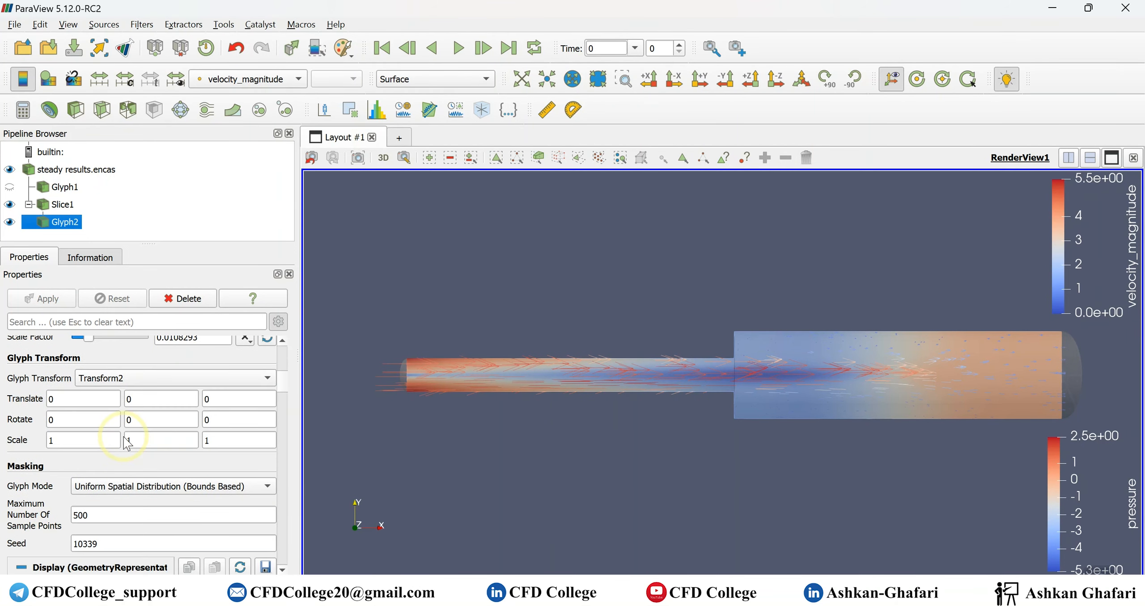
{"action": "scroll", "coordinate": [128, 443], "scroll_direction": "down", "scroll_amount": 3}
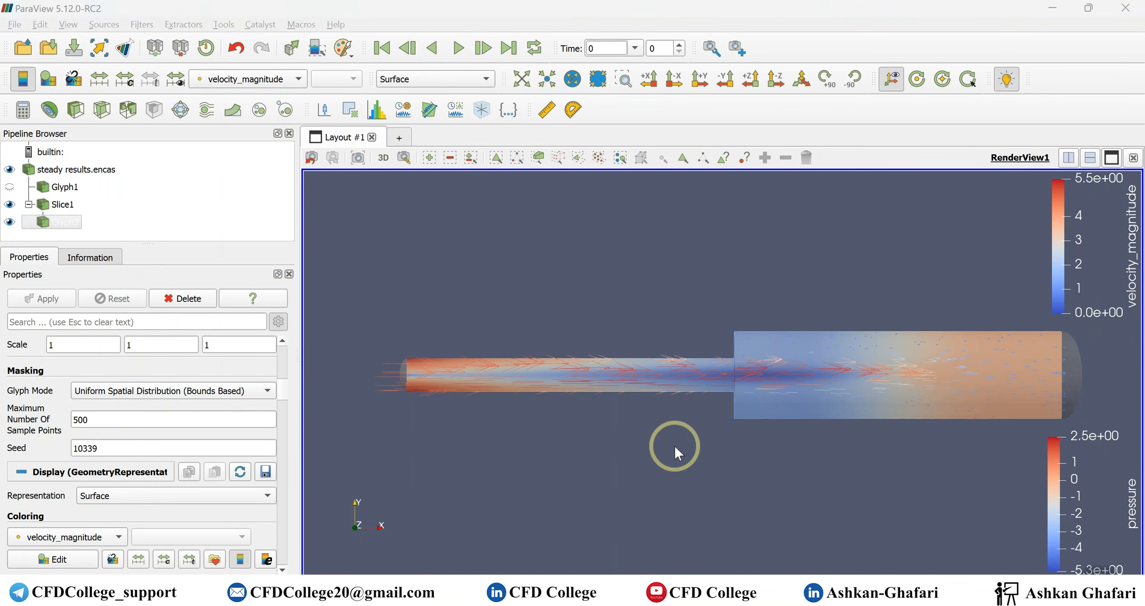
{"action": "left_click_drag", "start_coordinate": [727, 474], "coordinate": [780, 508]}
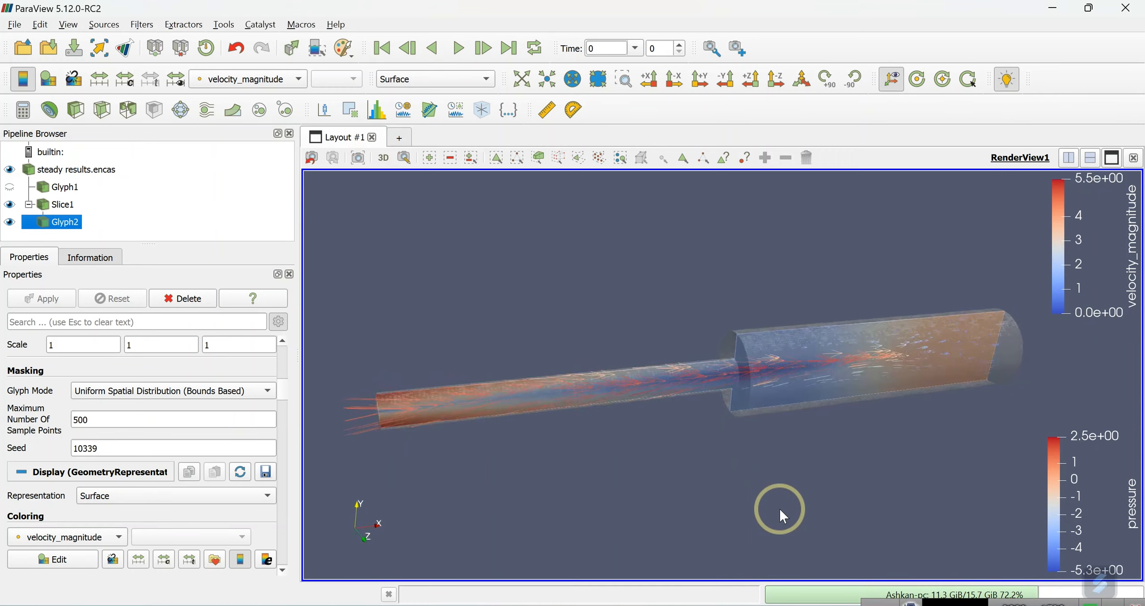